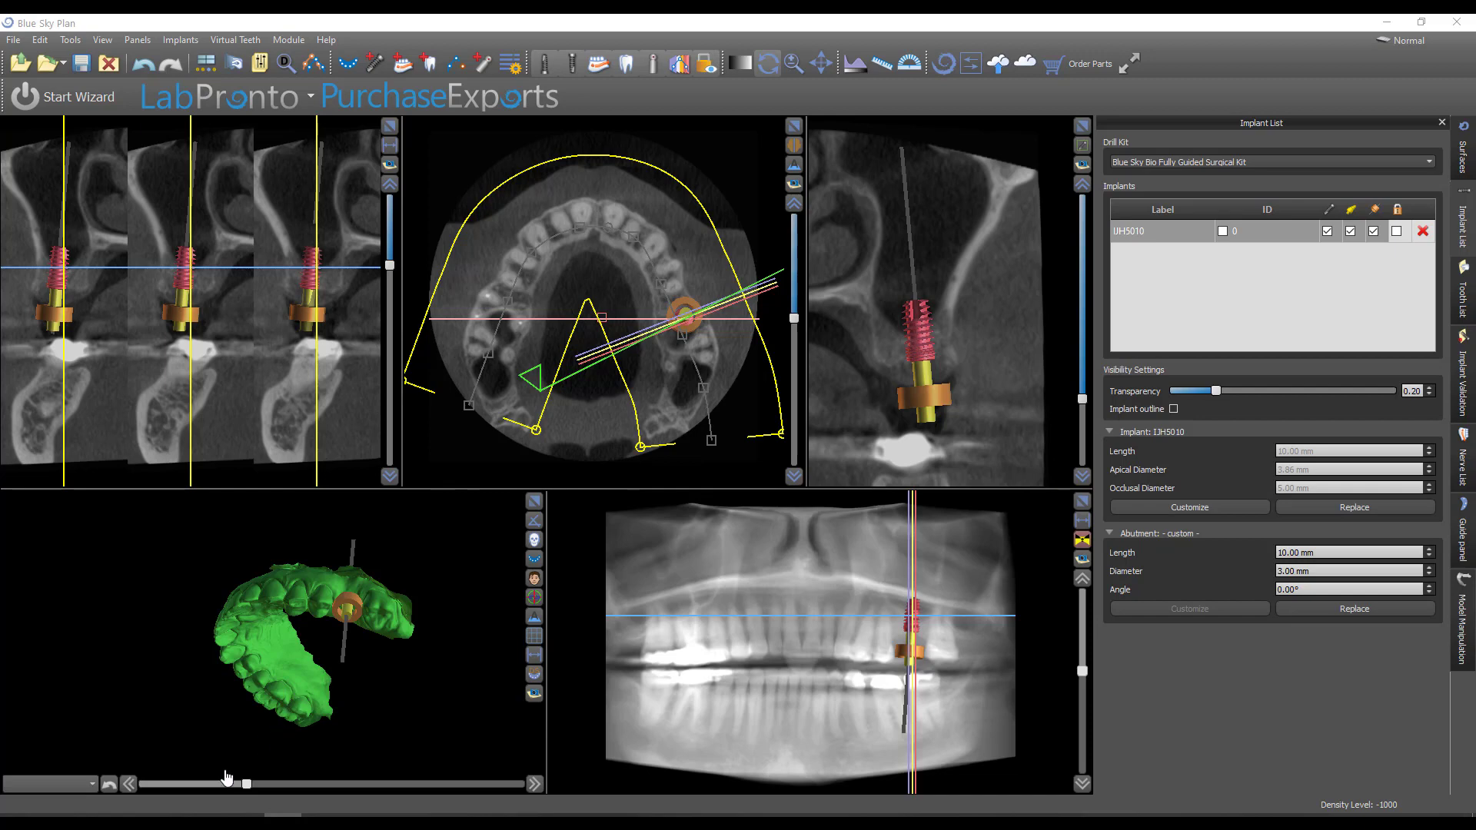
Step: Rotate the green appliance model to a side view with implant IH5010 passing through it
drag(300, 544, 200, 654)
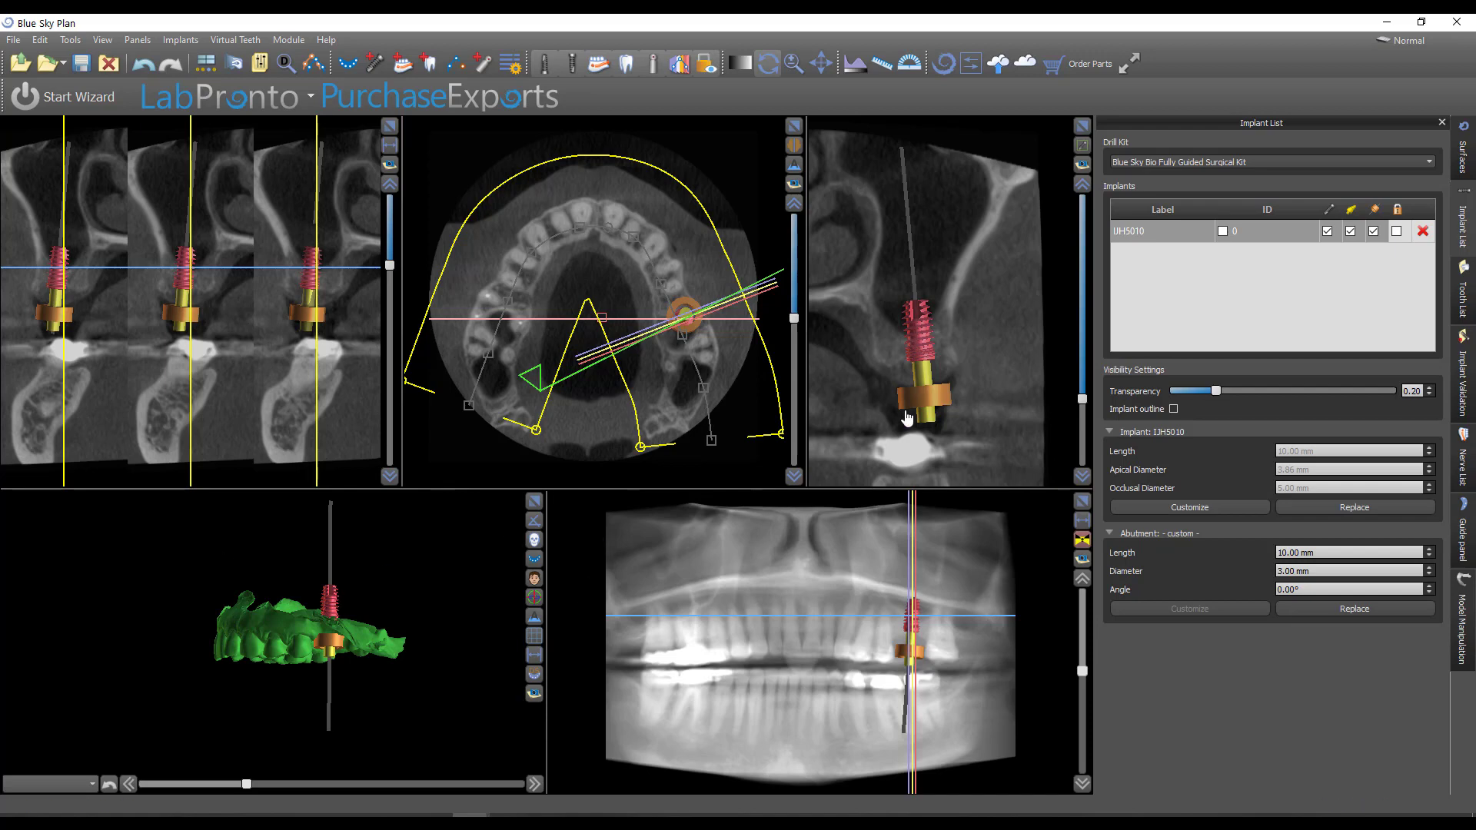
mouse_move(953, 391)
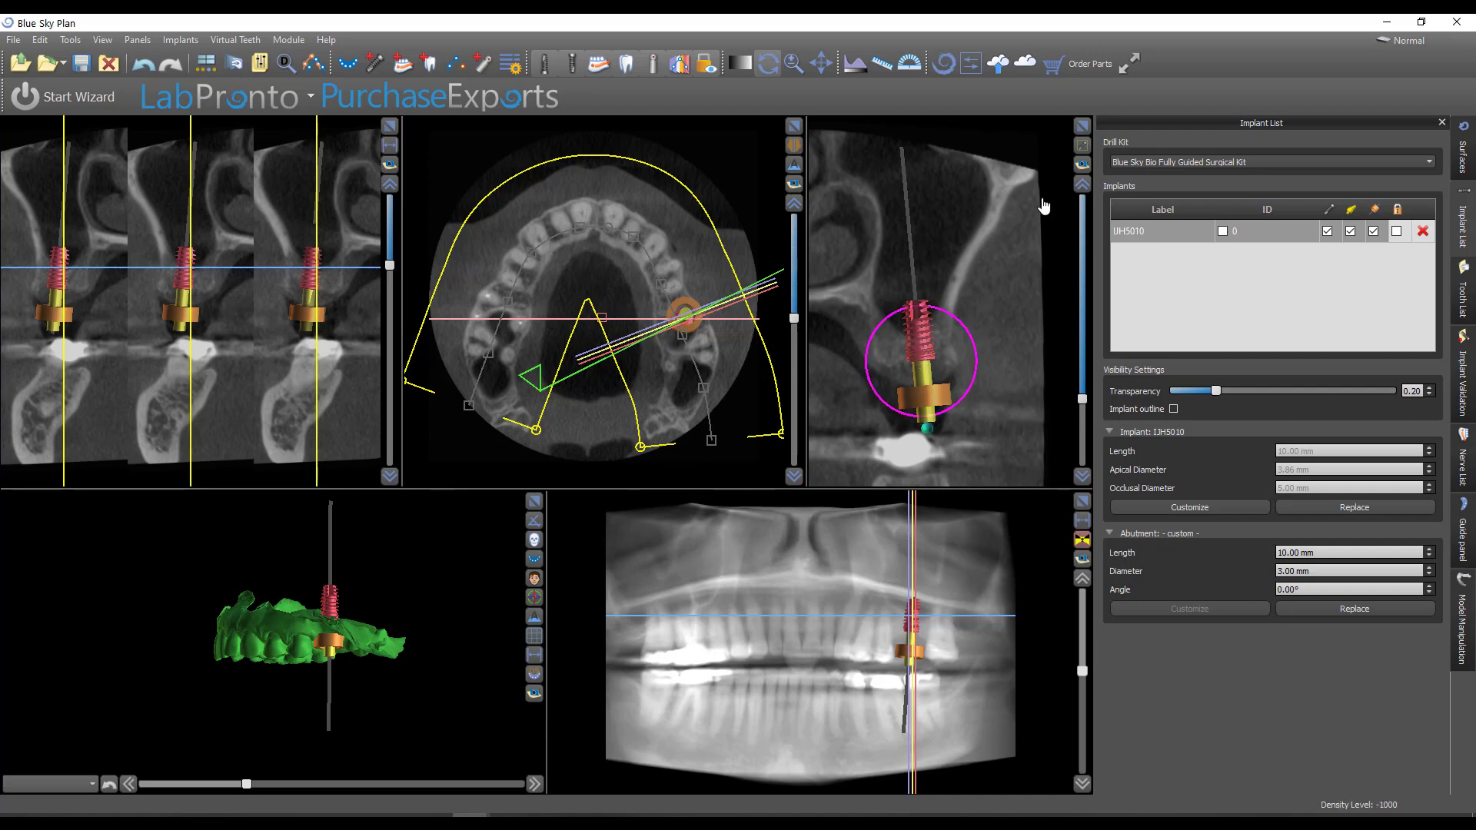
Step: Maximize the cross-section view and page through slices around the sinus above implant IH5010
click(1081, 143)
scroll(699, 500, down, 2)
scroll(699, 500, down, 5)
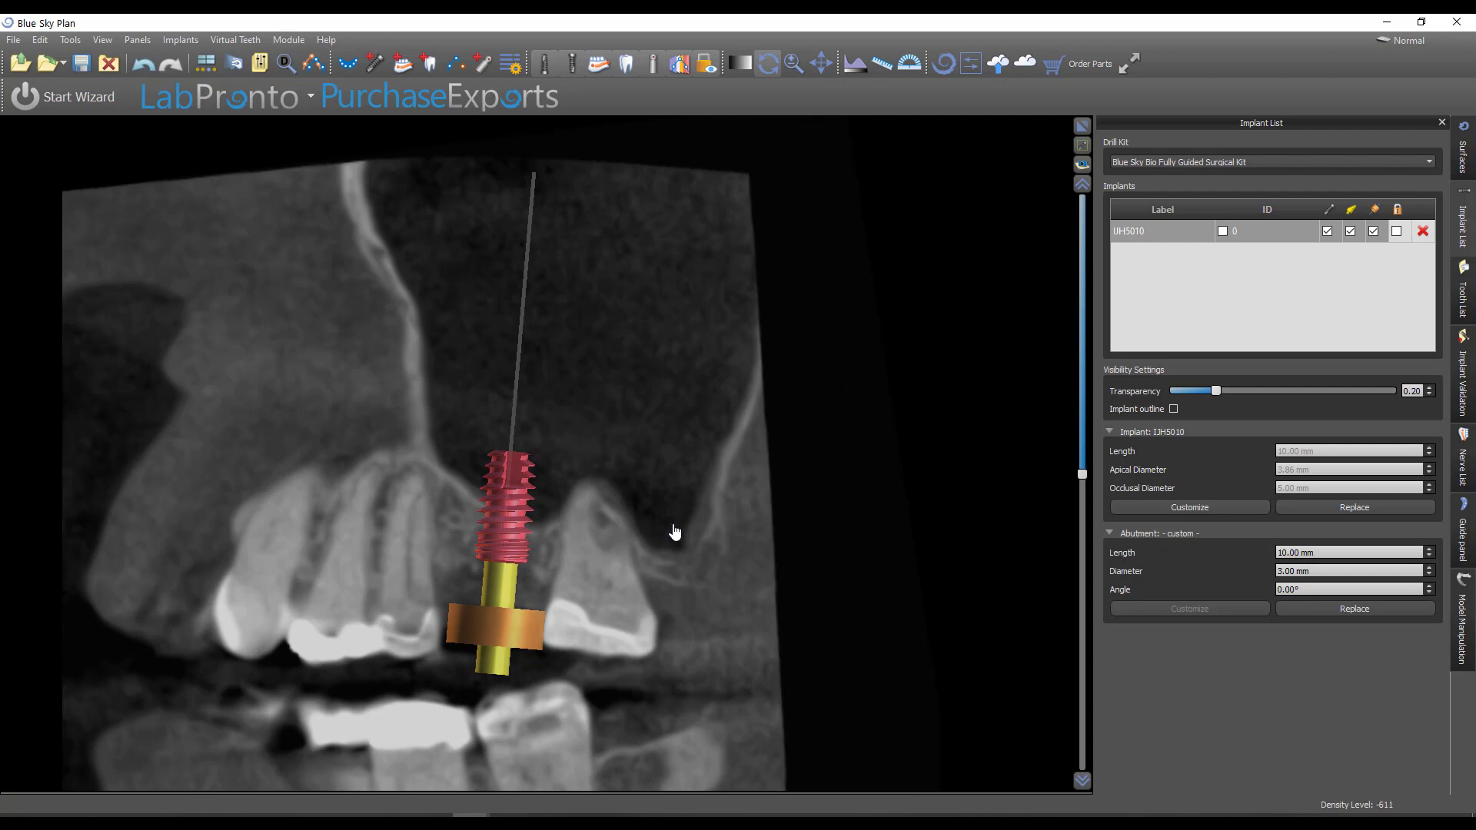
mouse_move(538, 543)
scroll(708, 330, down, 5)
scroll(675, 473, down, 12)
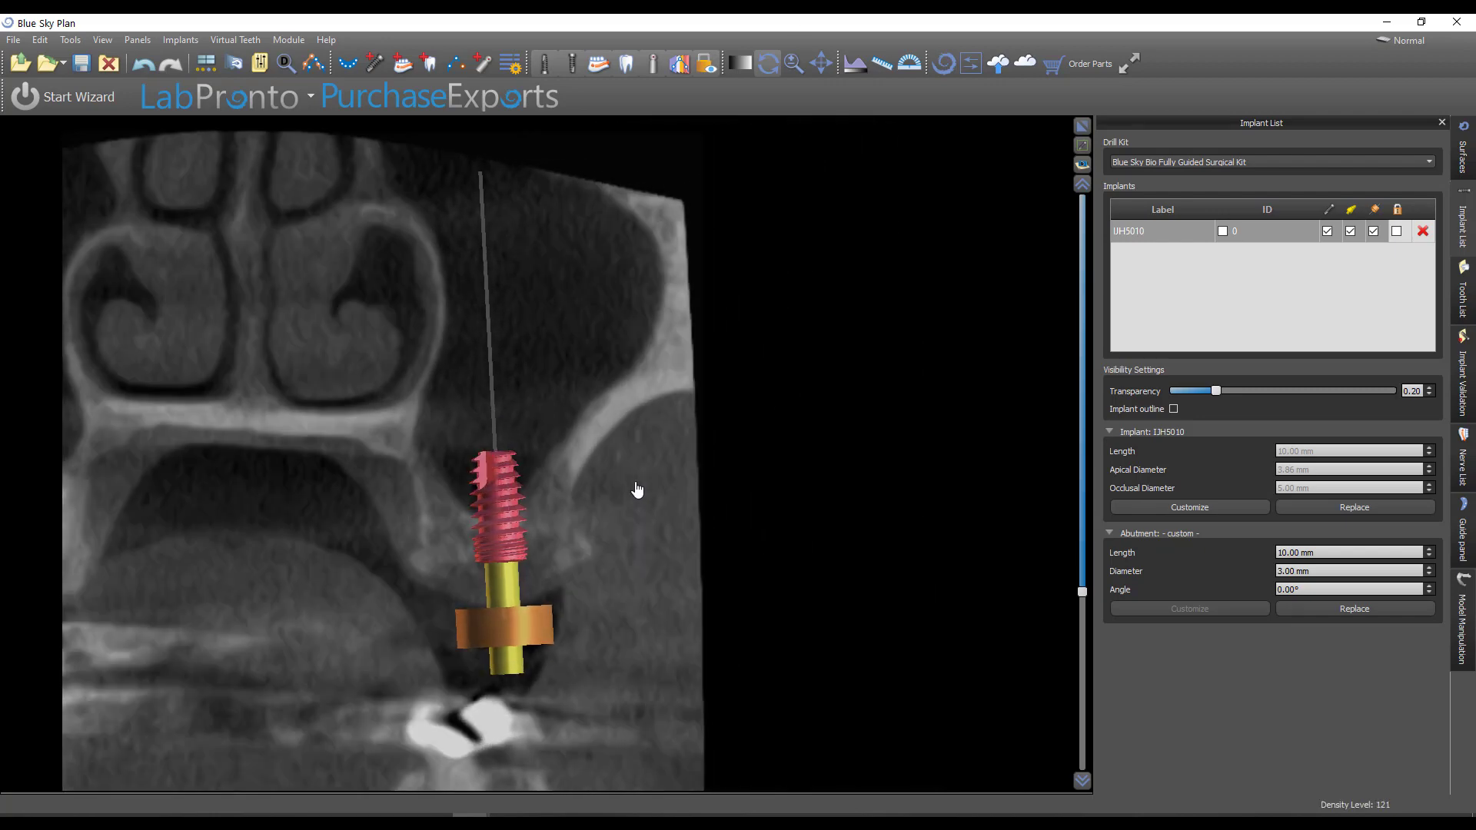
scroll(603, 518, up, 5)
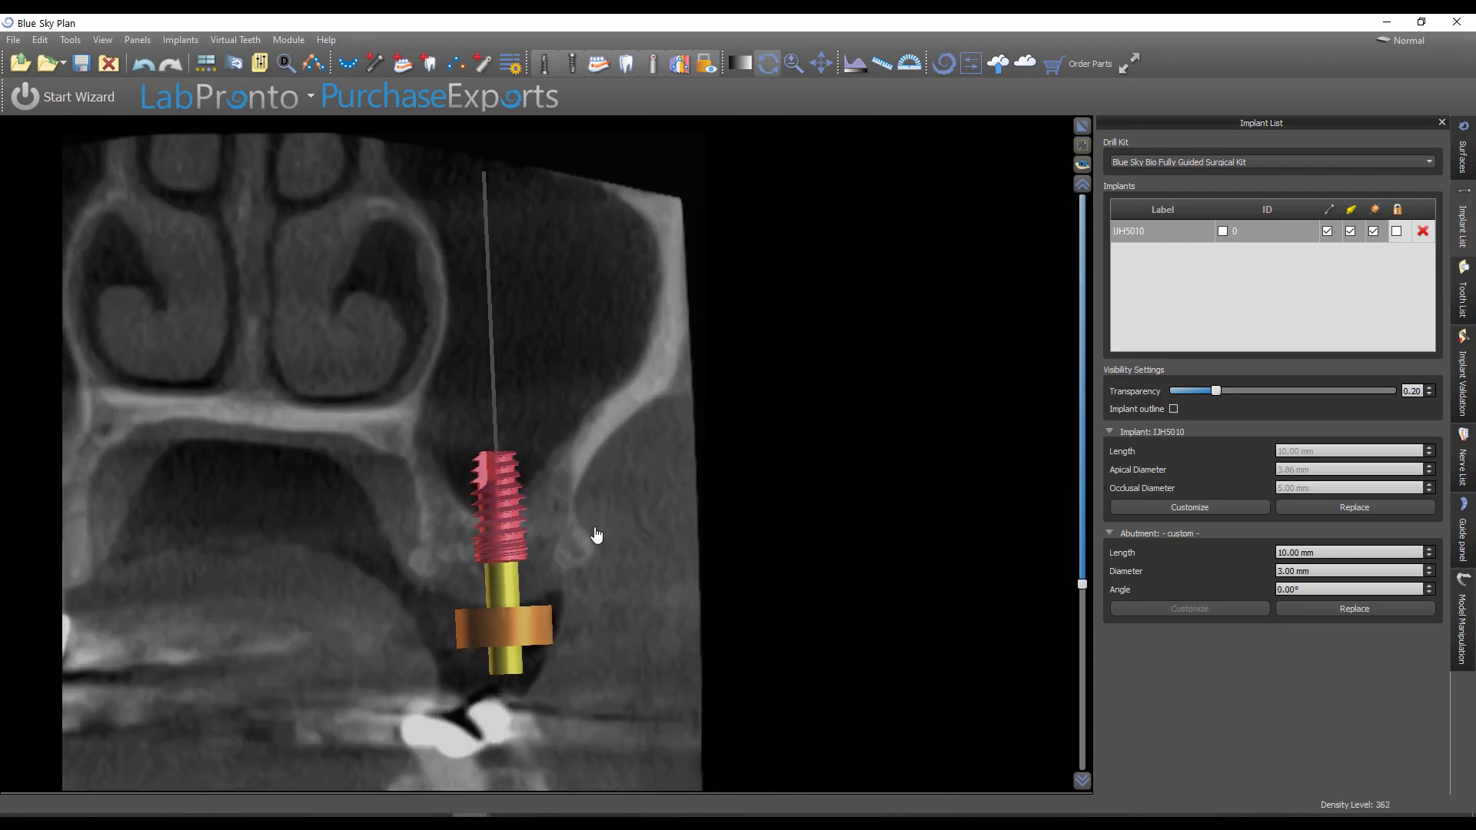
scroll(592, 538, down, 3)
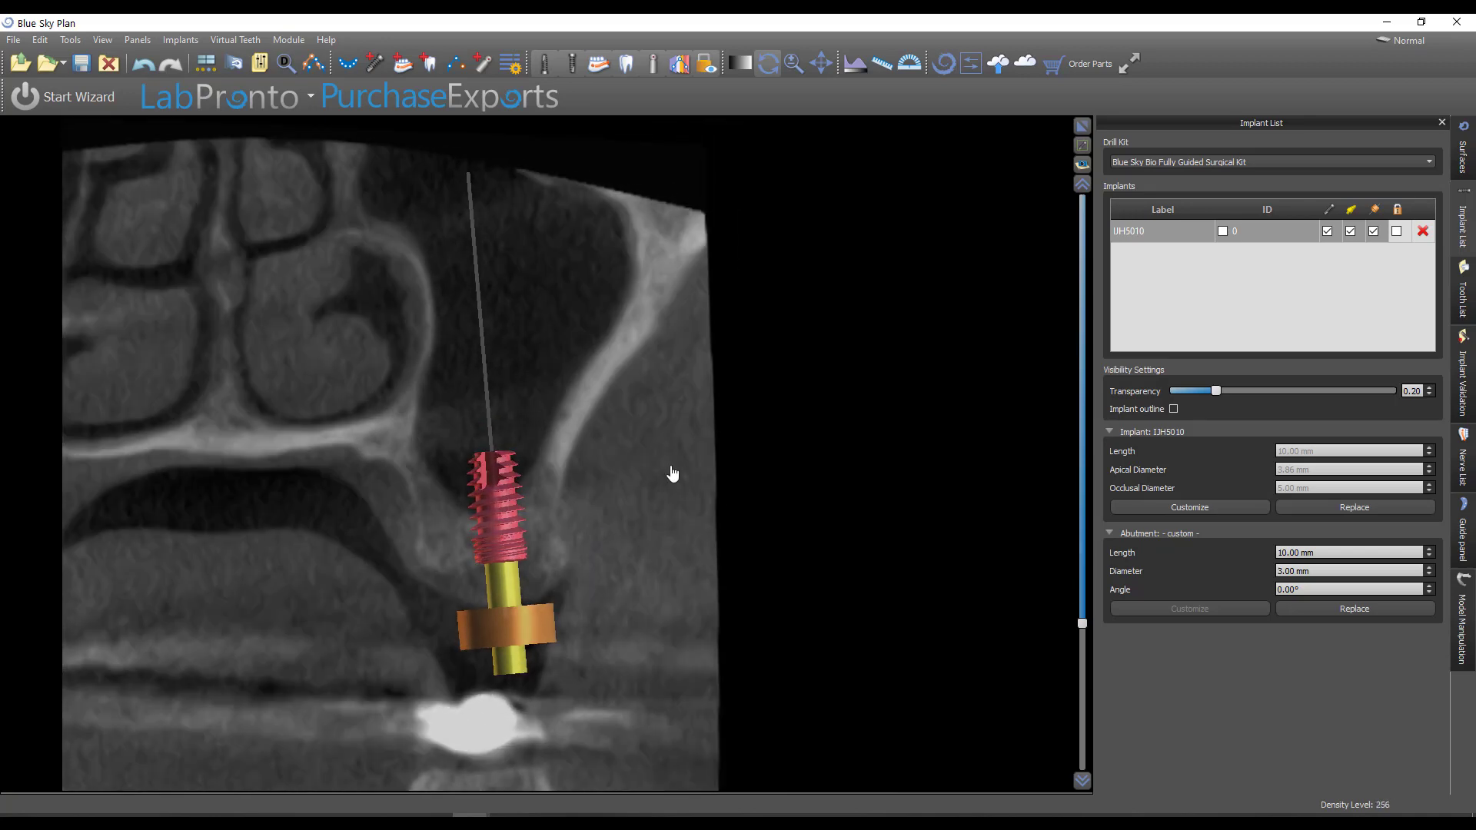
Step: Add a 5.37 mm distance measurement beside implant IH5010, then return to the Rotate tool
click(868, 64)
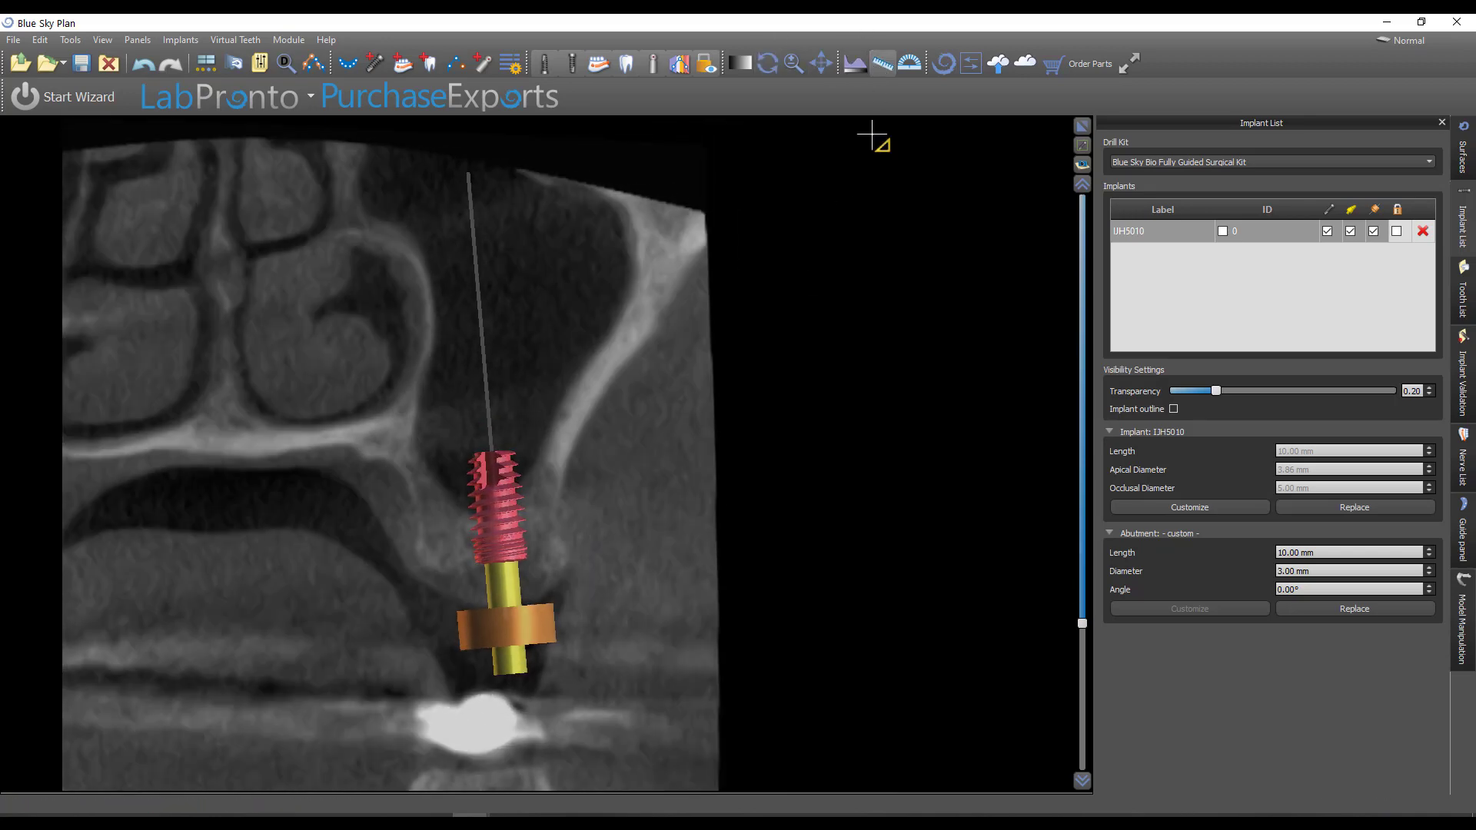
click(522, 568)
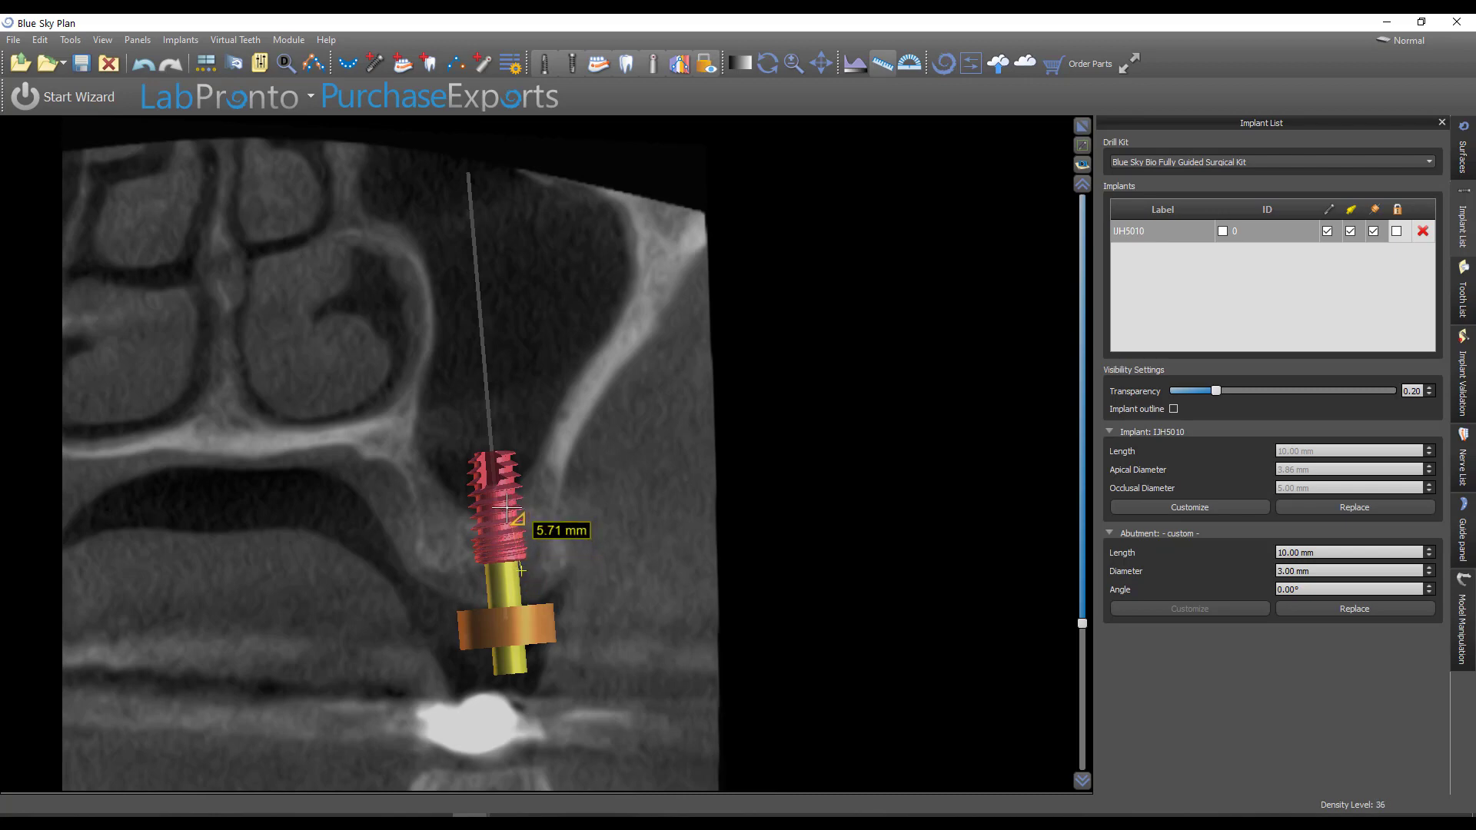
click(510, 508)
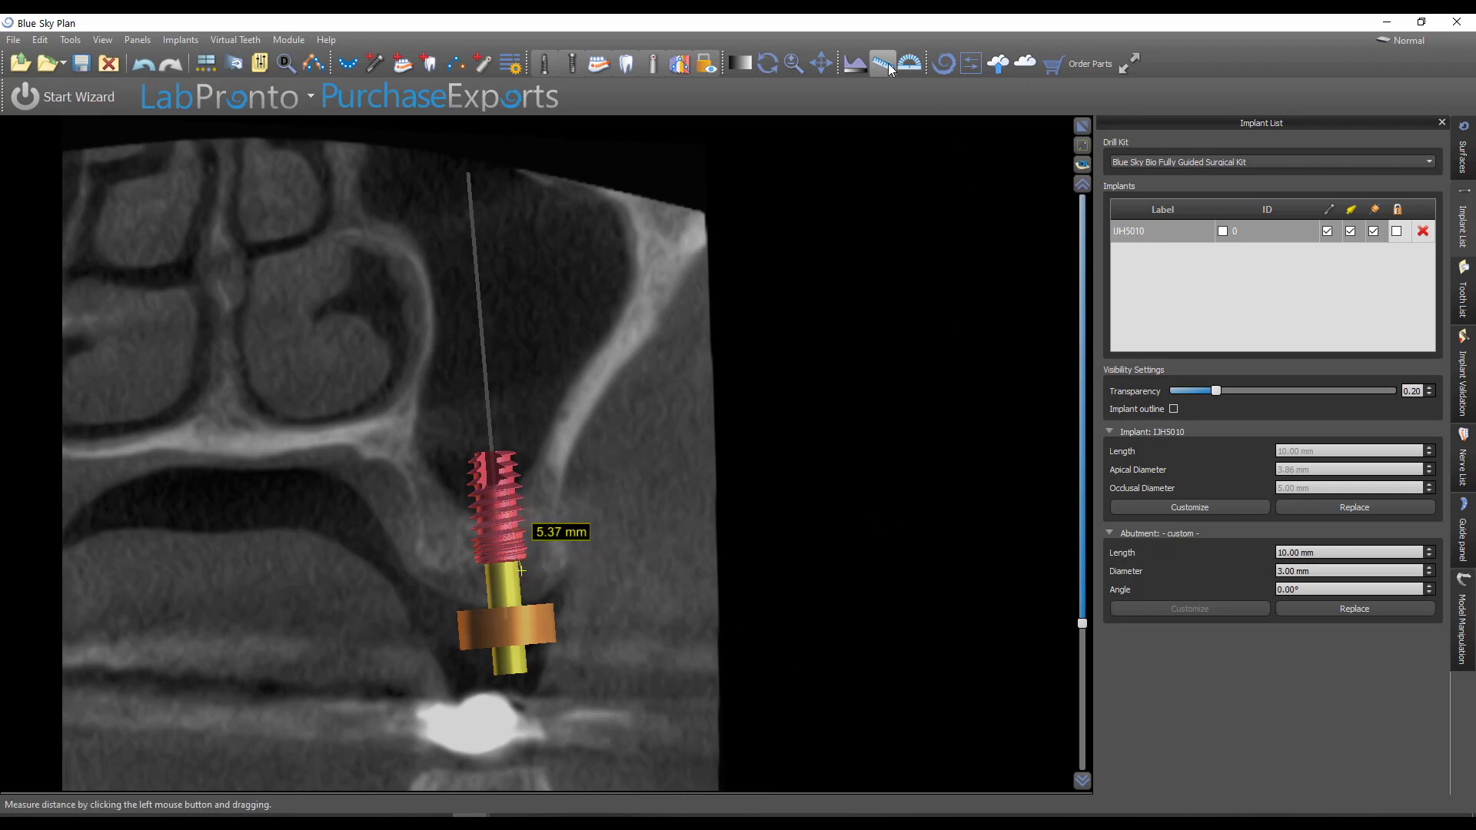
click(767, 64)
mouse_move(525, 512)
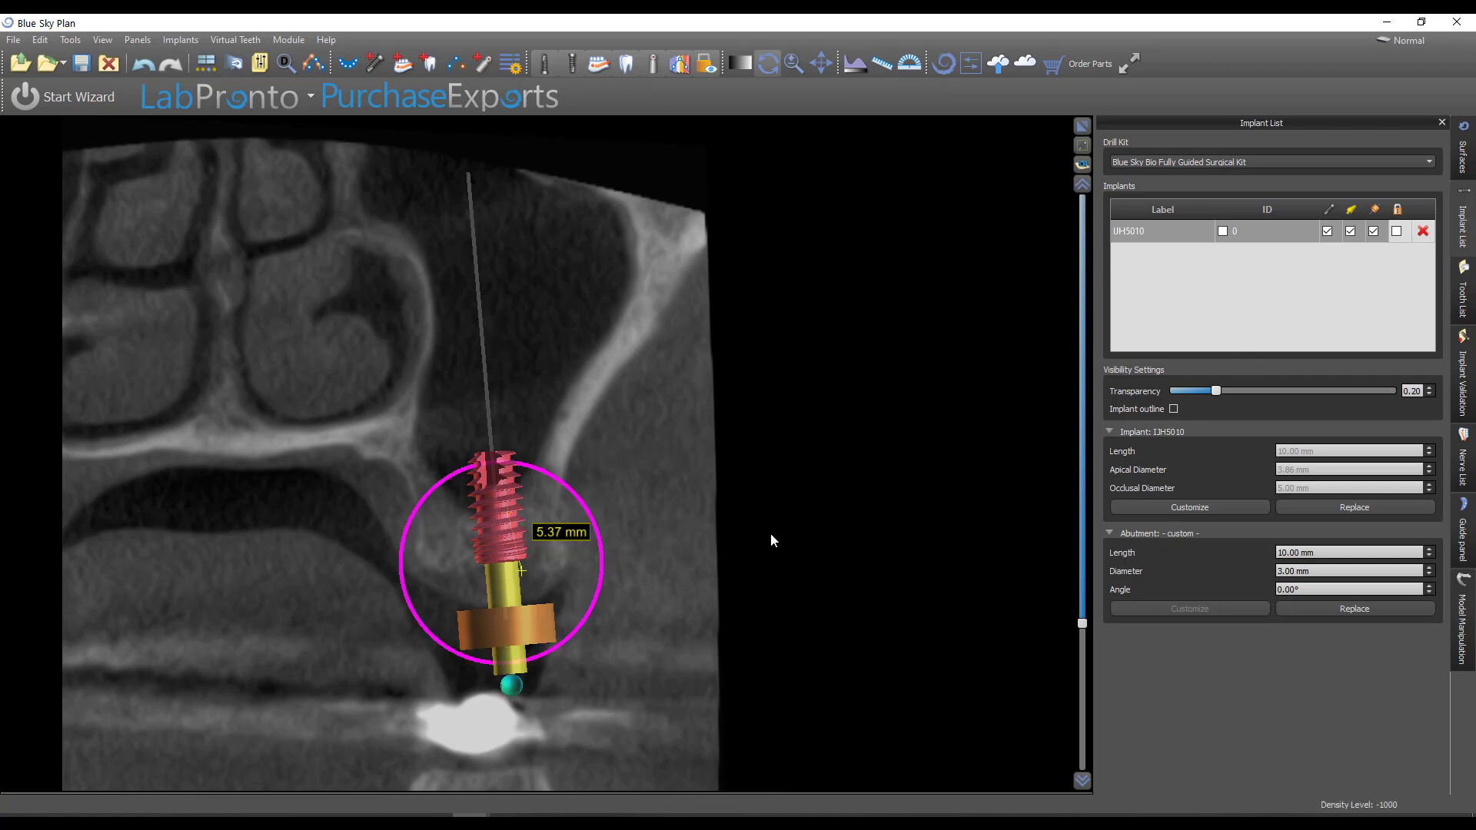
Step: Switch to the post-op Blue Sky Plan window and maximize its cross-section view
mouse_move(470, 815)
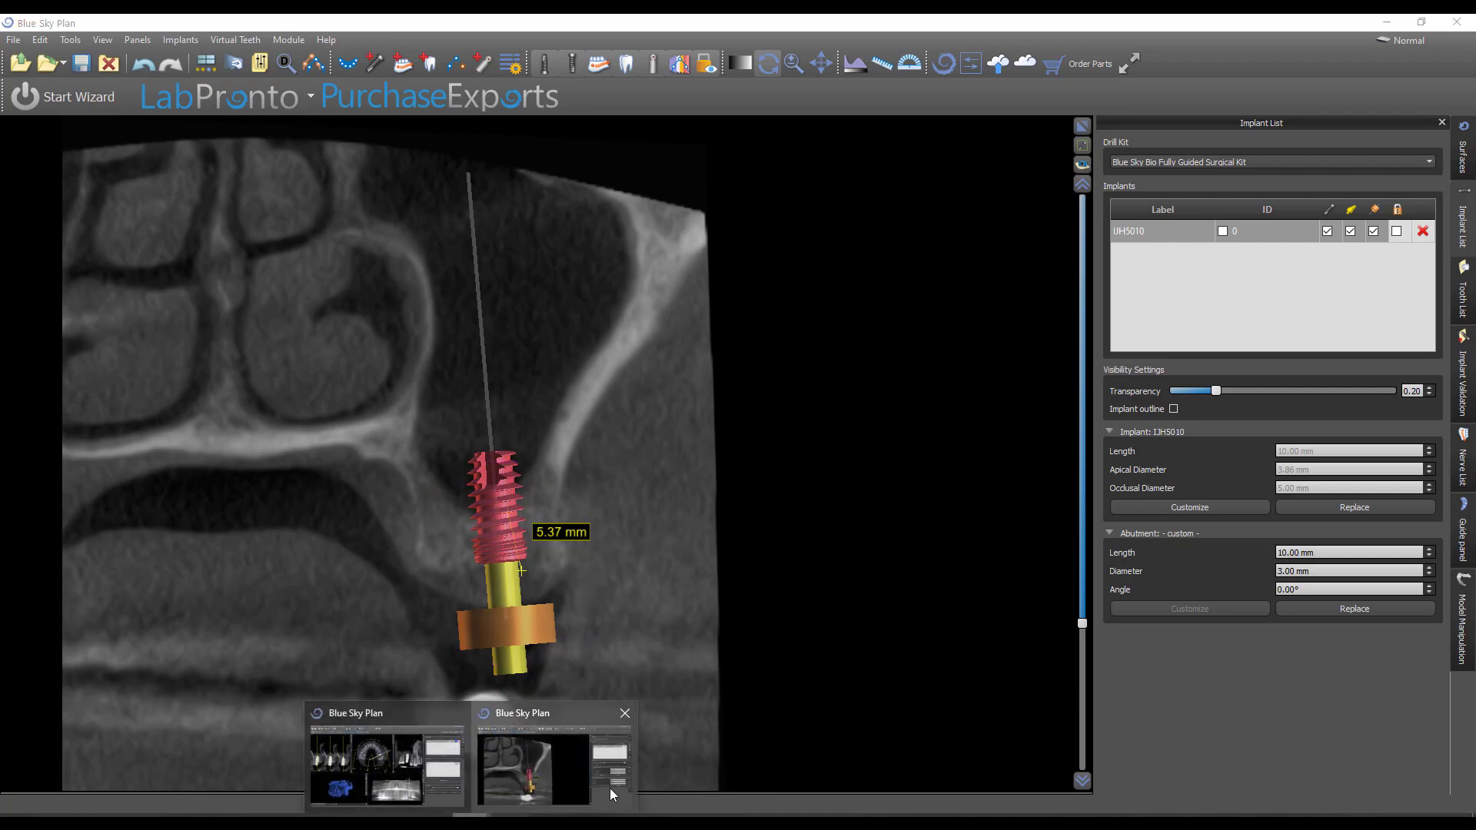
click(398, 734)
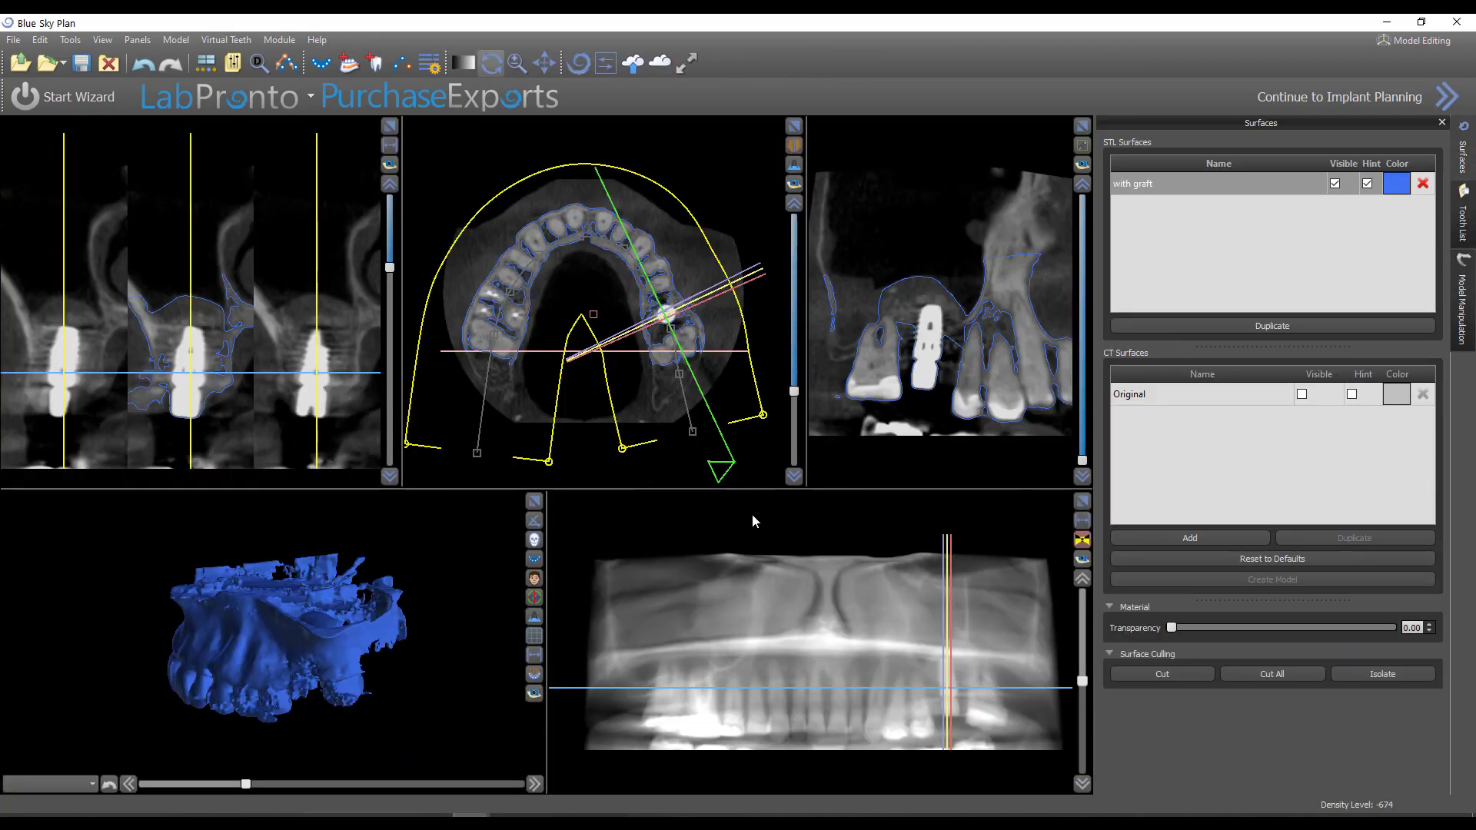
click(1081, 126)
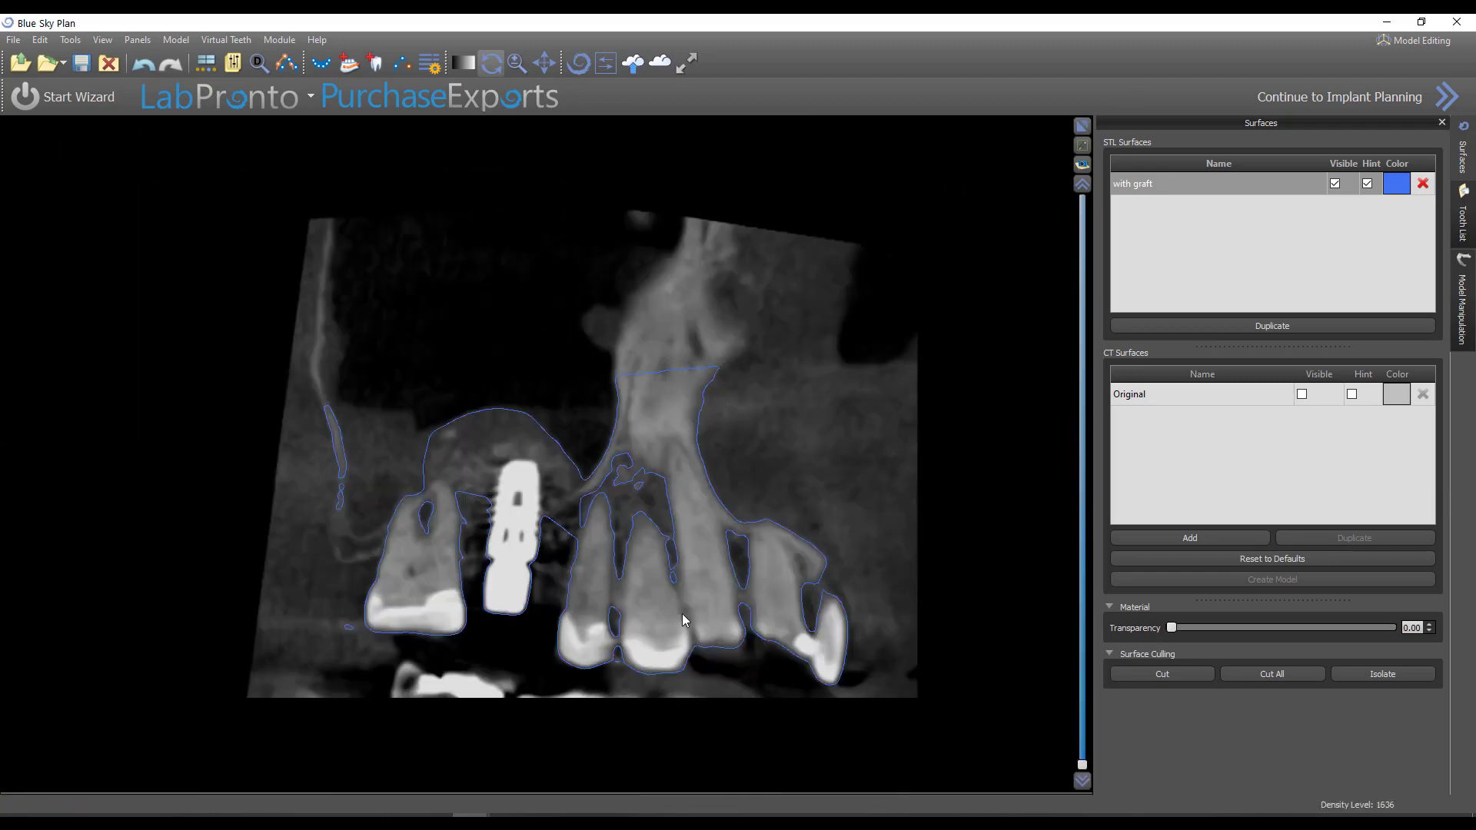
scroll(587, 531, up, 10)
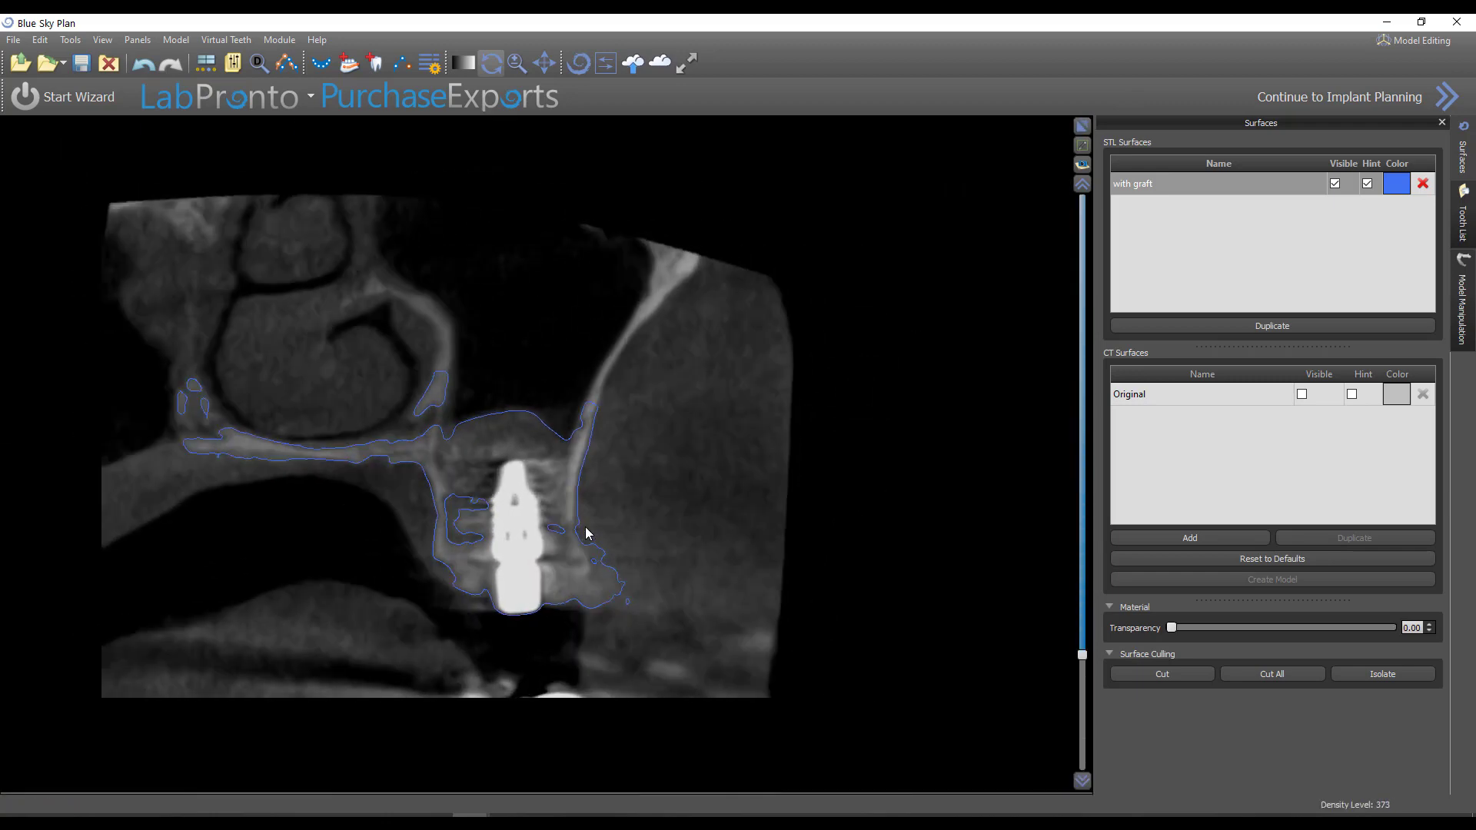
scroll(587, 530, up, 1)
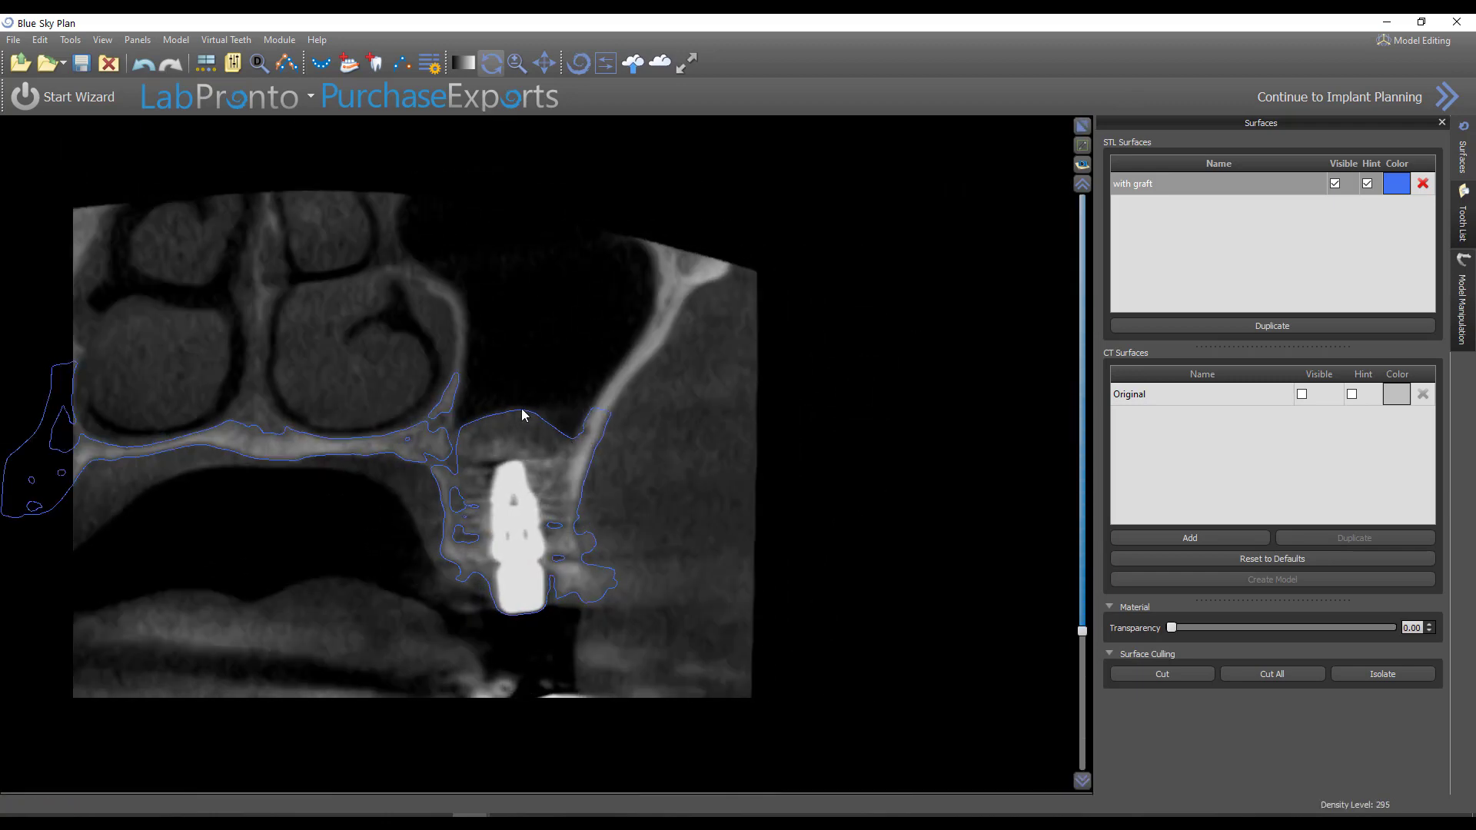
Step: Hide the 'with graft' surface's Visible and Hint settings, then turn both back on
click(1335, 184)
click(1312, 224)
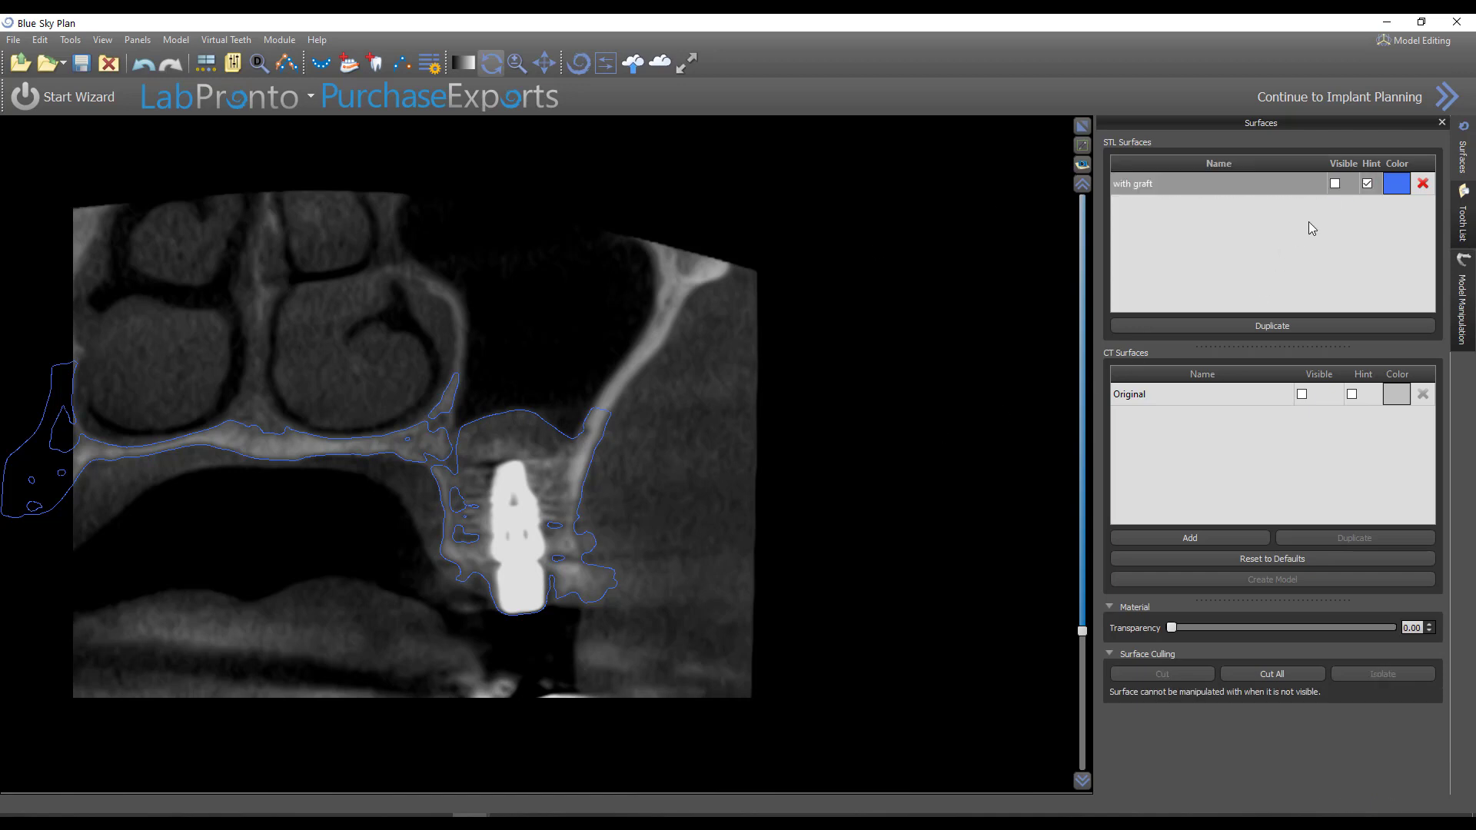
click(1369, 185)
click(1367, 183)
scroll(573, 538, up, 3)
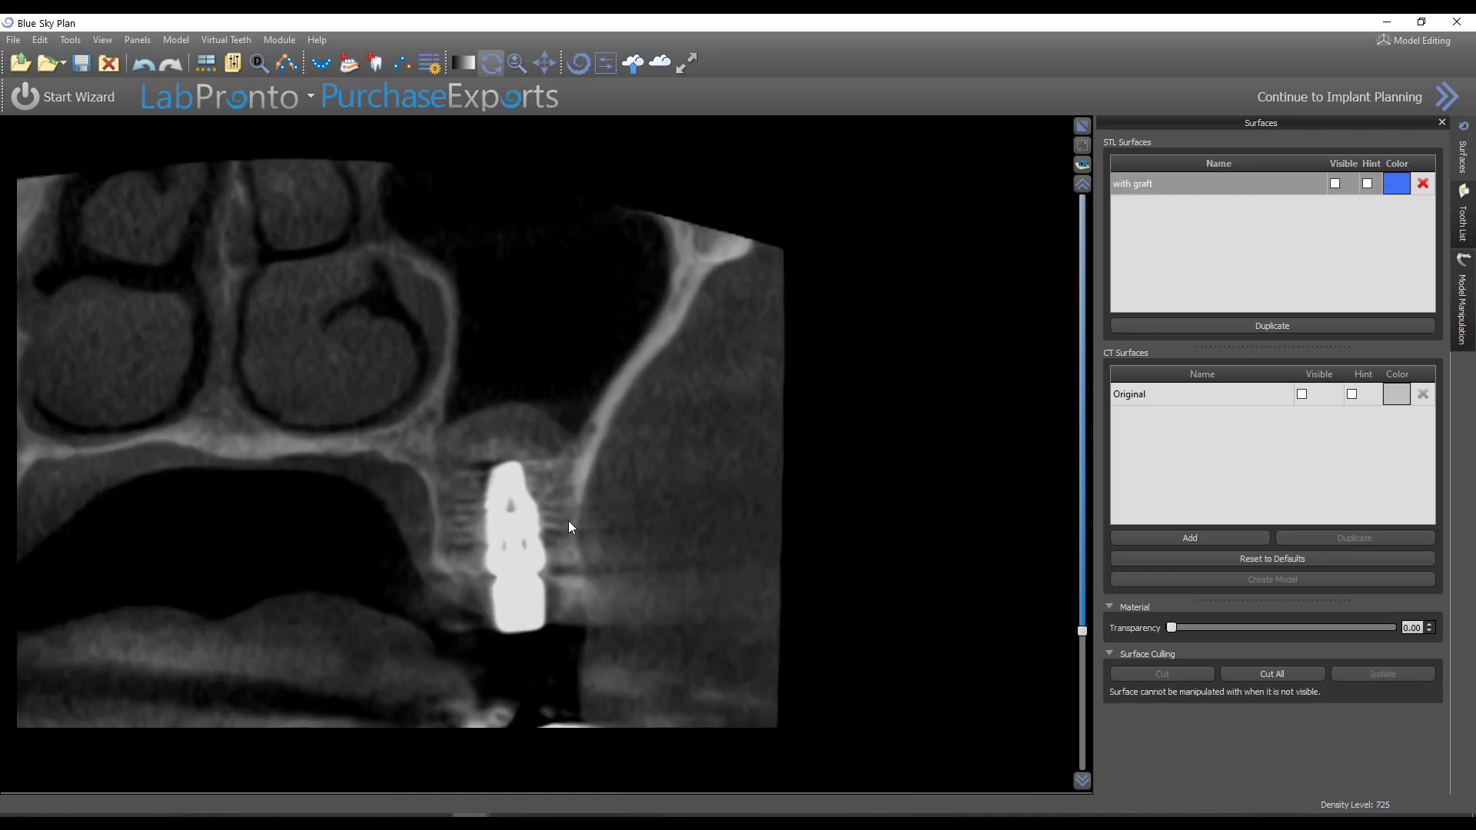
scroll(586, 527, up, 6)
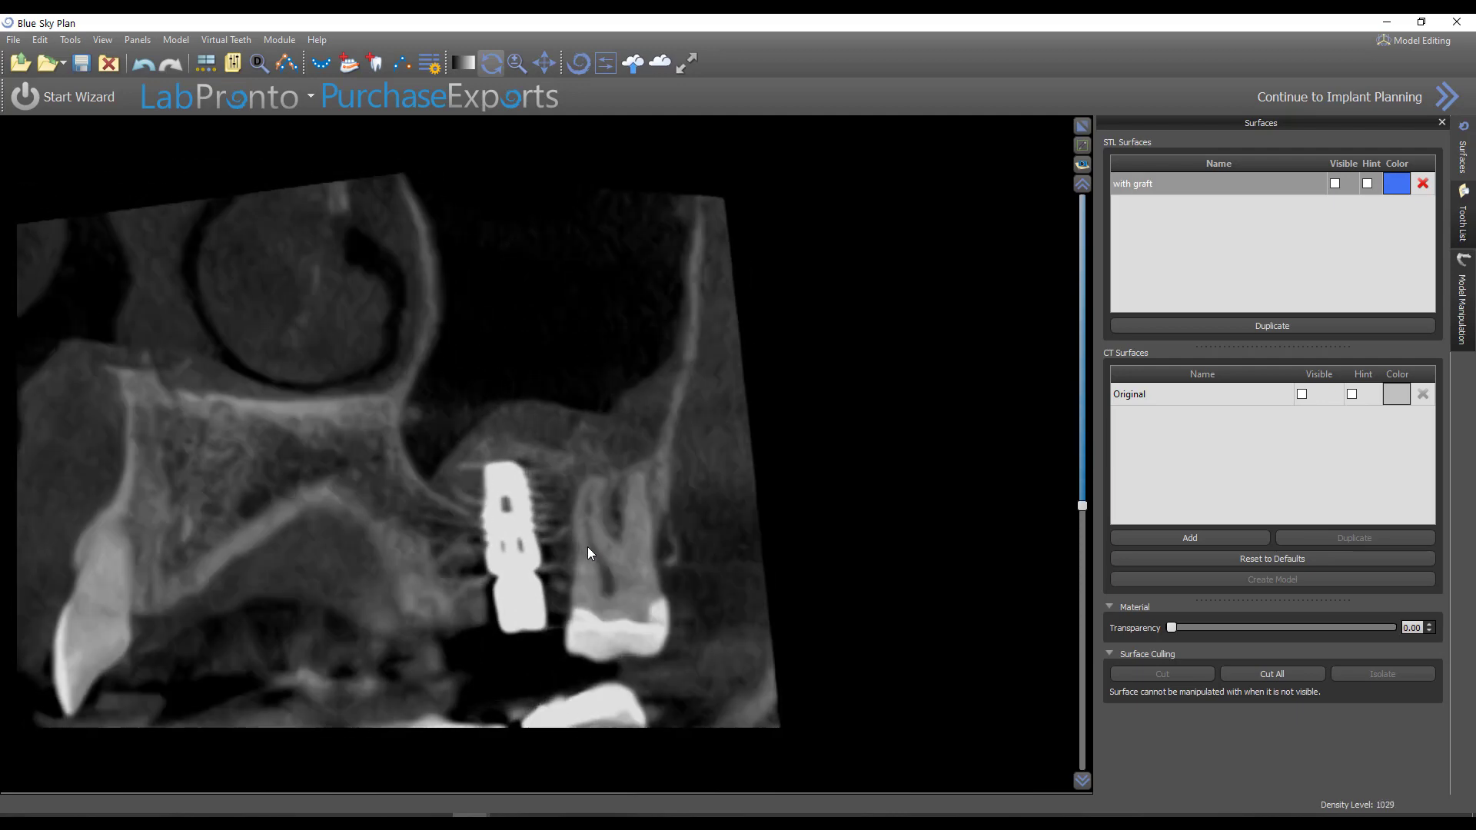
click(1336, 184)
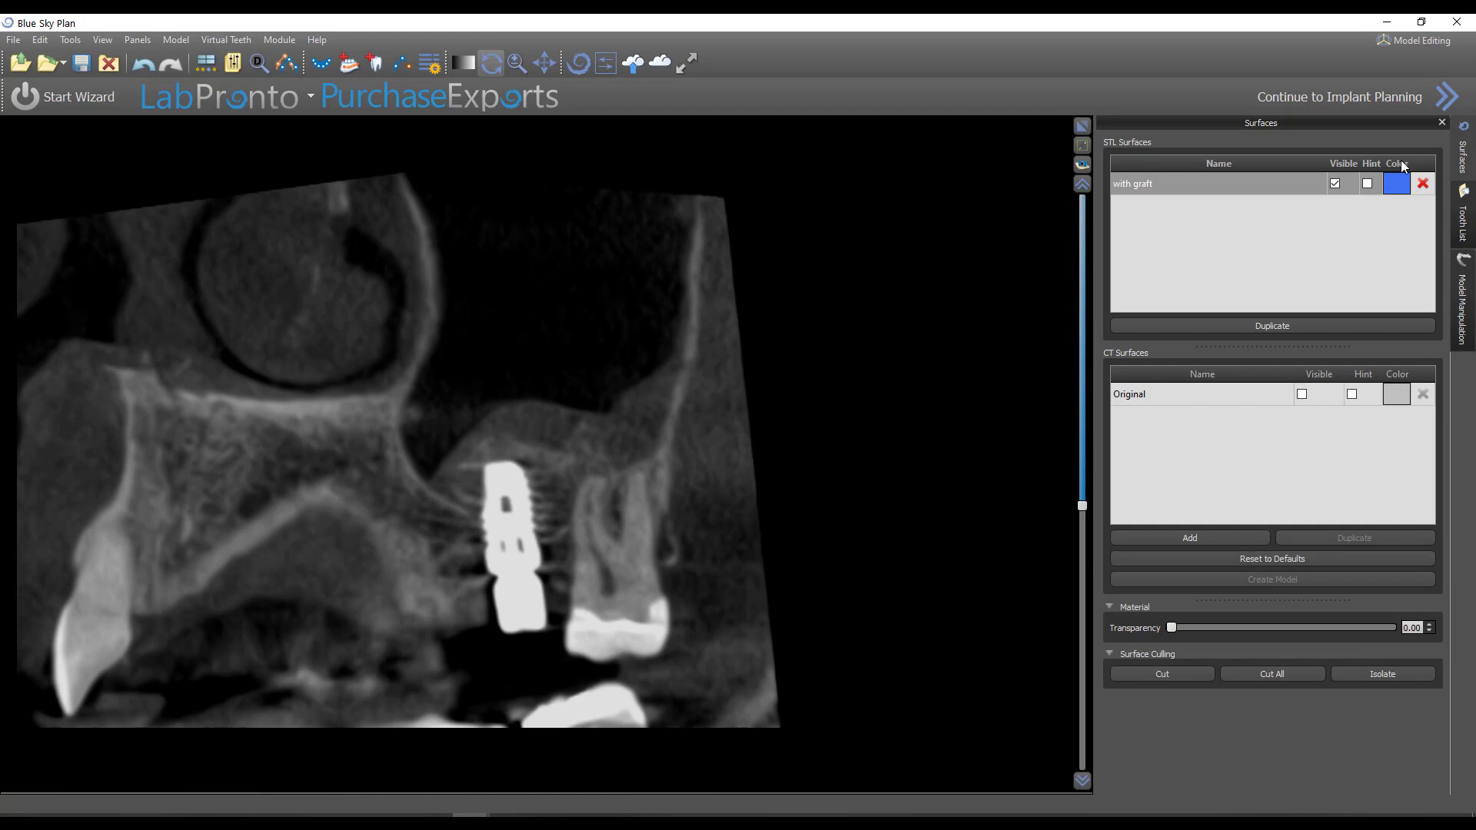
click(1368, 184)
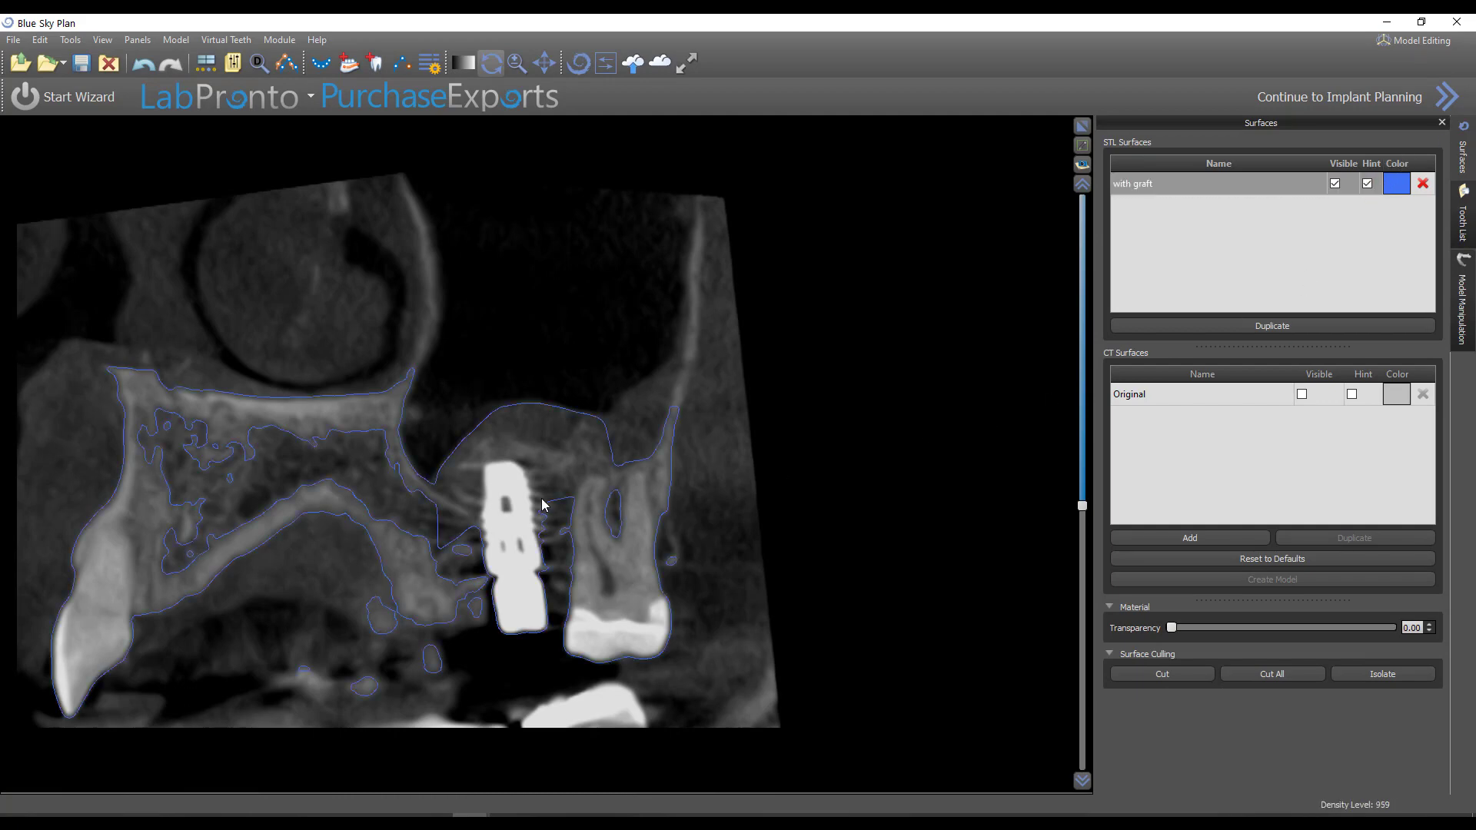
Step: Page through slices to check the restored 'with graft' outline around the implant
scroll(548, 480, up, 1)
scroll(547, 477, up, 1)
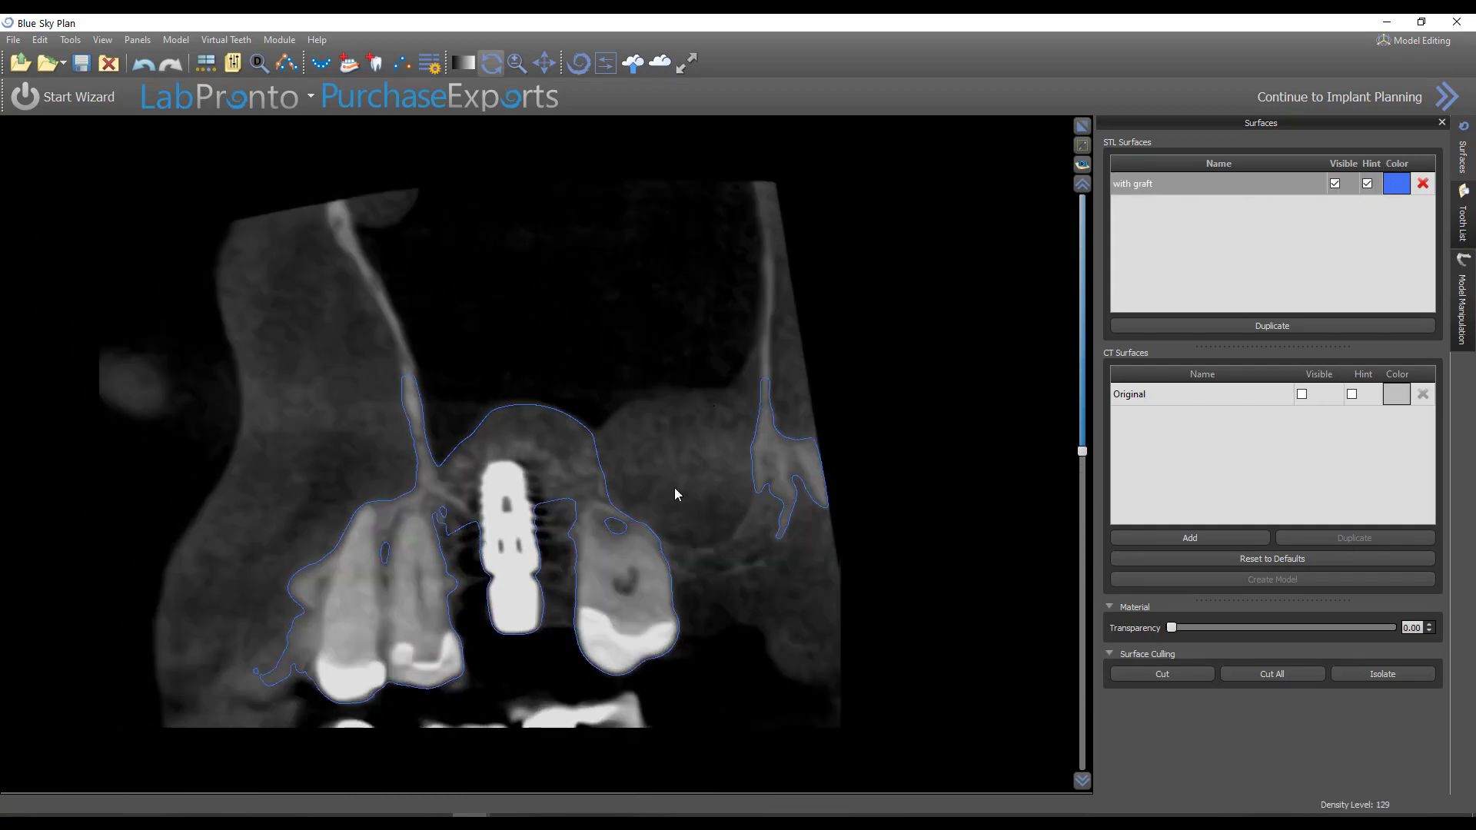
scroll(674, 488, up, 2)
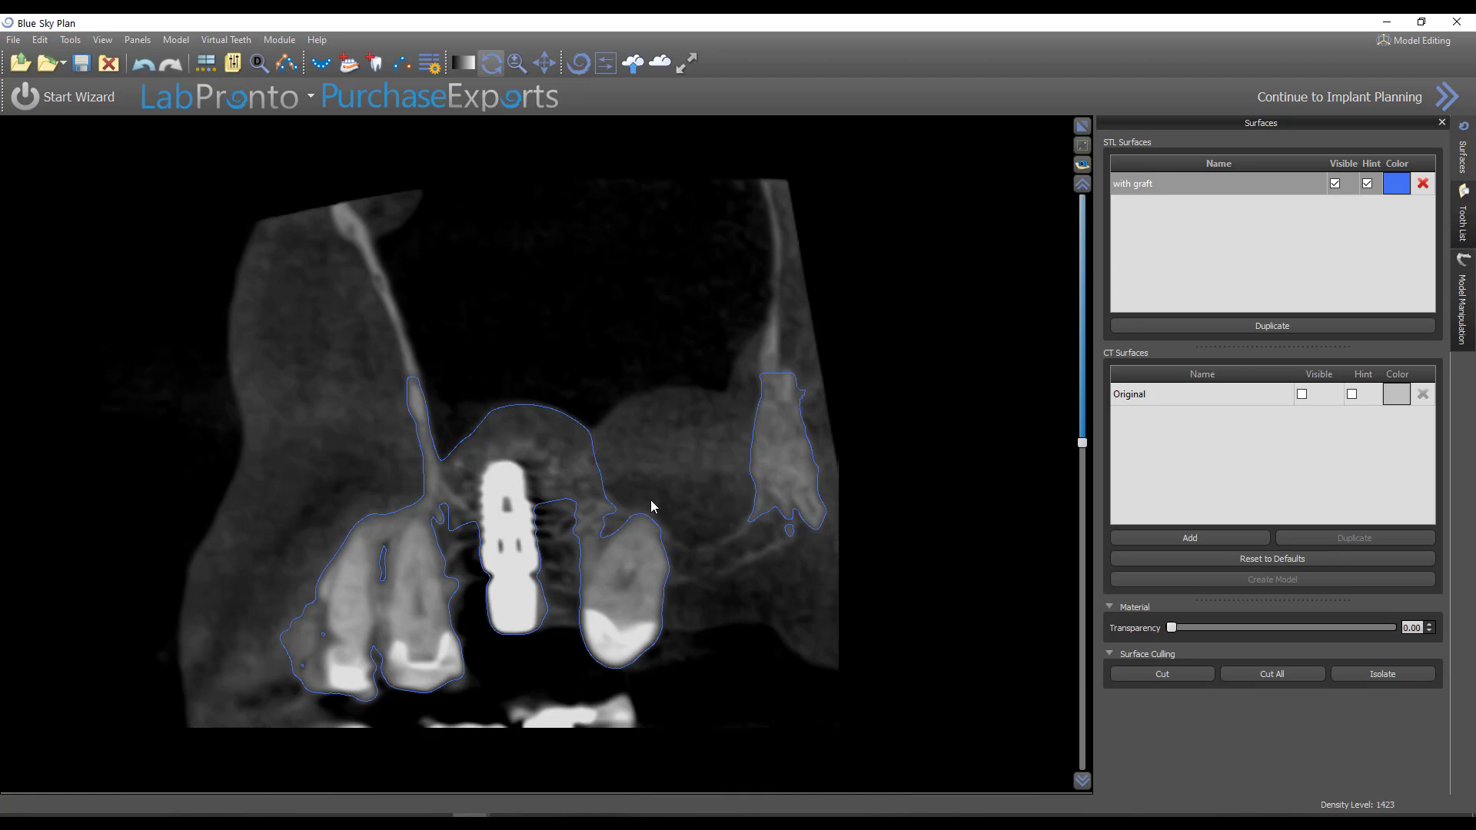
scroll(658, 538, down, 10)
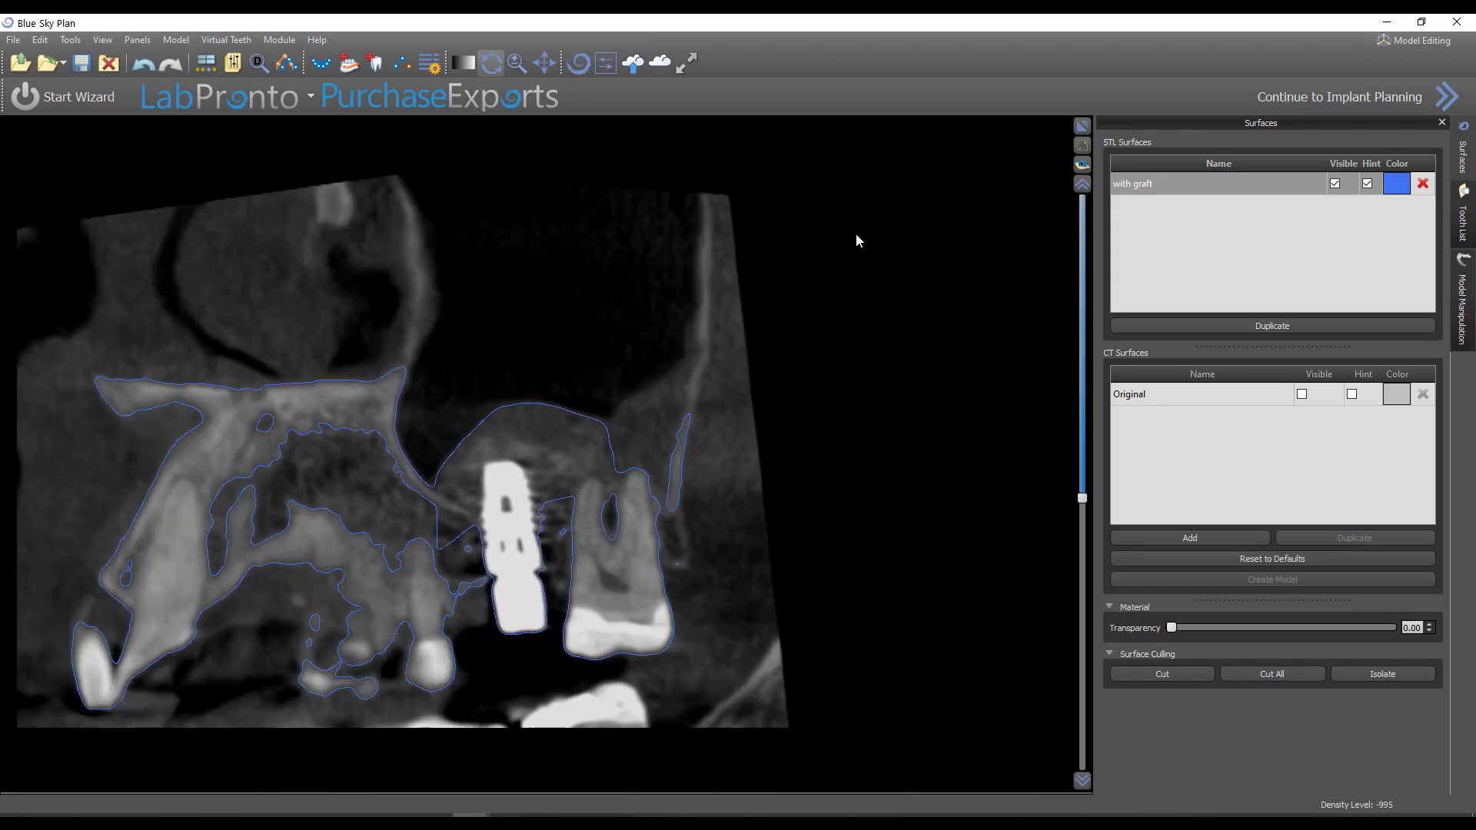
scroll(688, 573, up, 15)
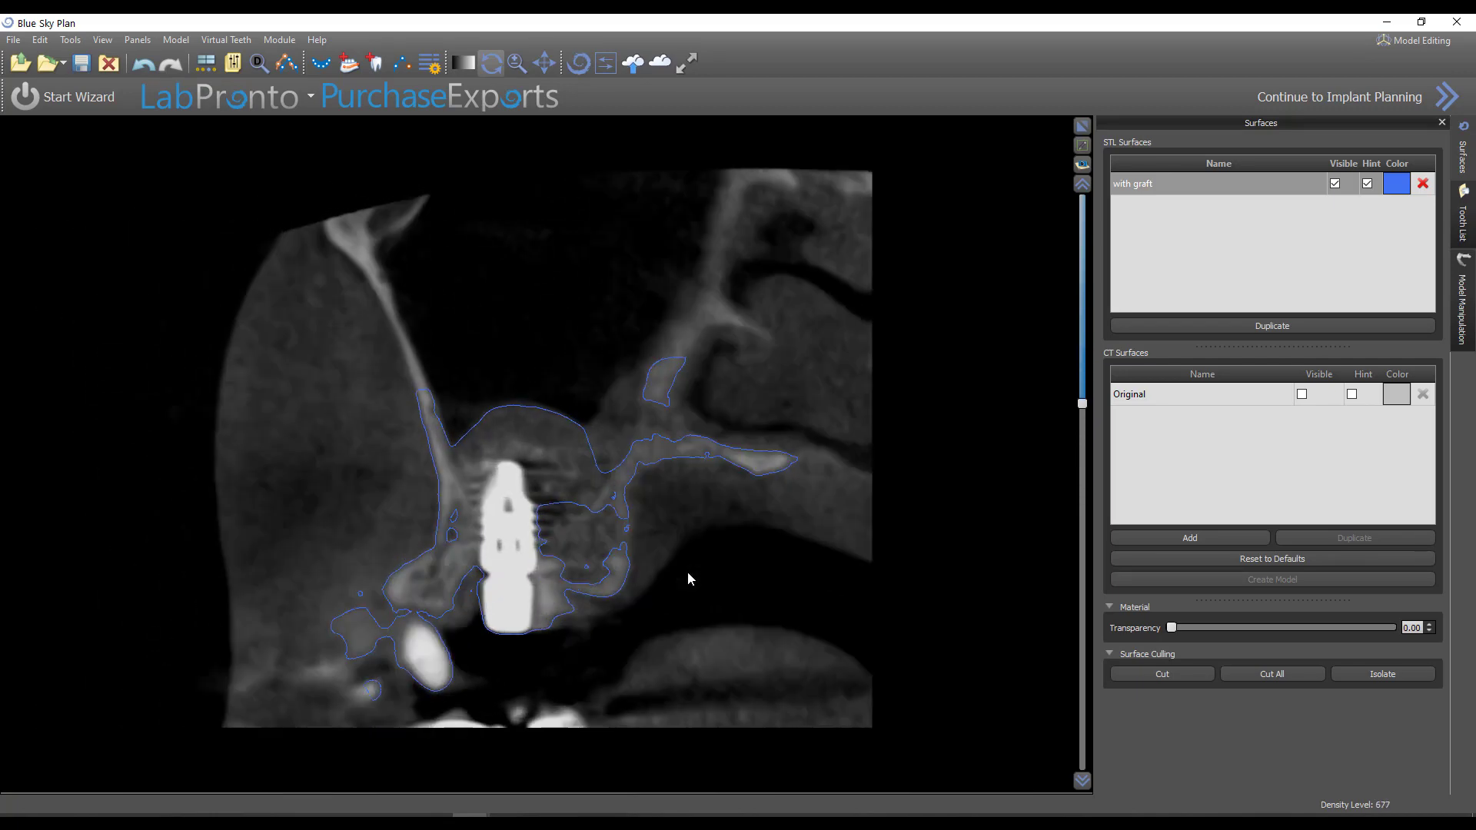
scroll(686, 573, up, 5)
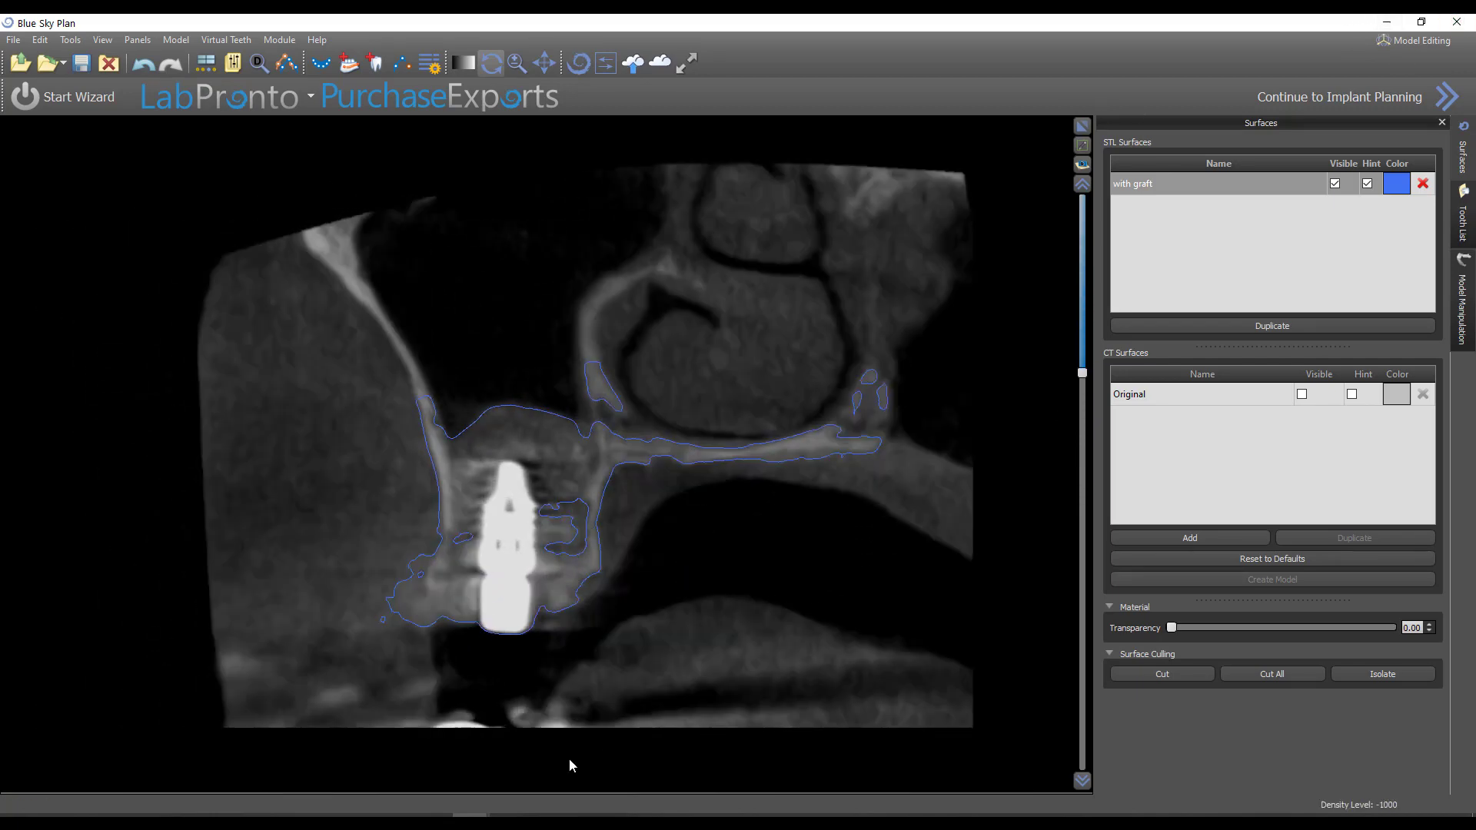
Step: Return to the implant planning window and restore its multi-view layout
mouse_move(471, 815)
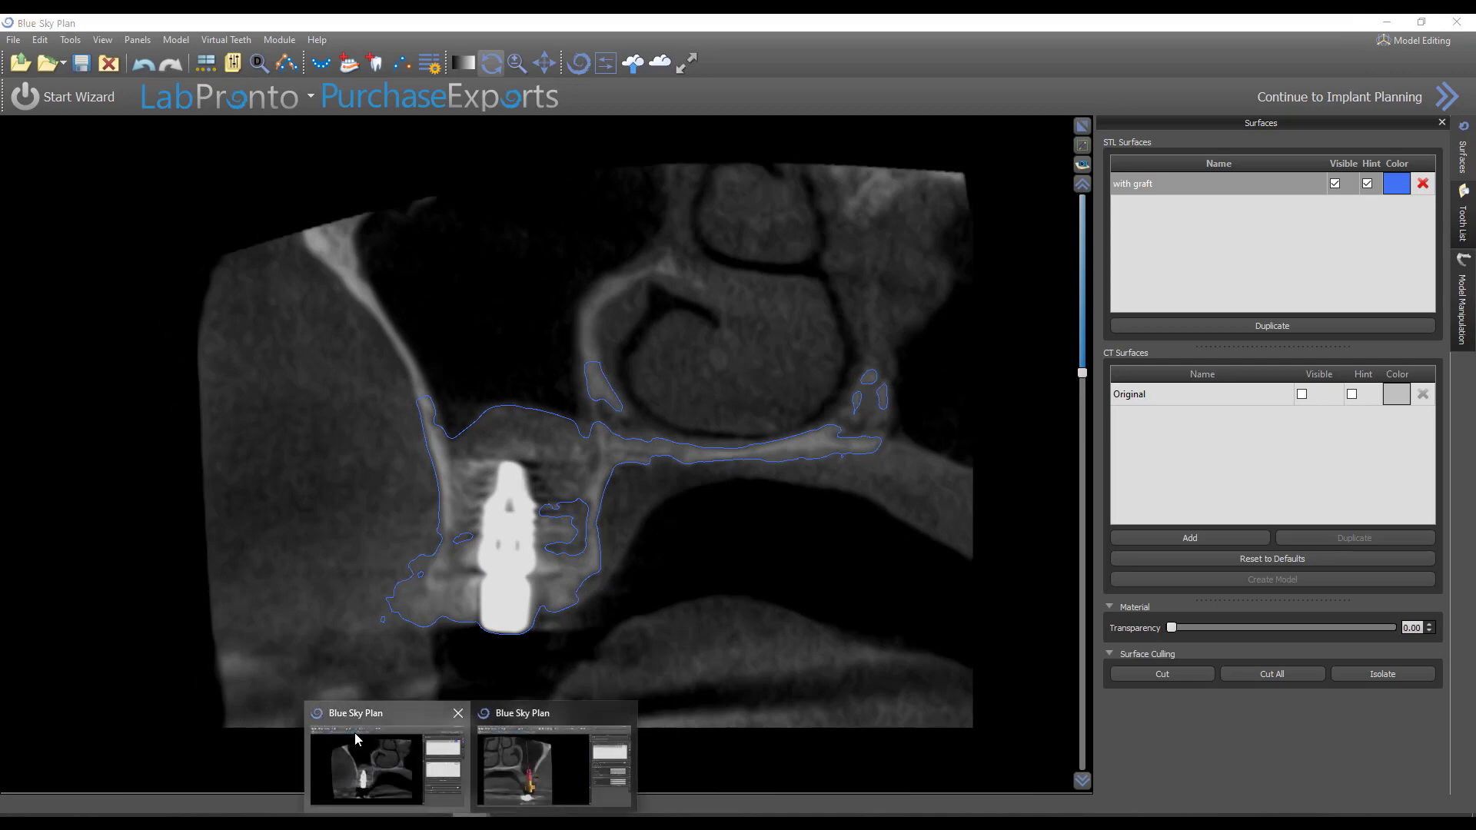
click(321, 719)
mouse_move(471, 814)
click(548, 750)
scroll(713, 498, down, 10)
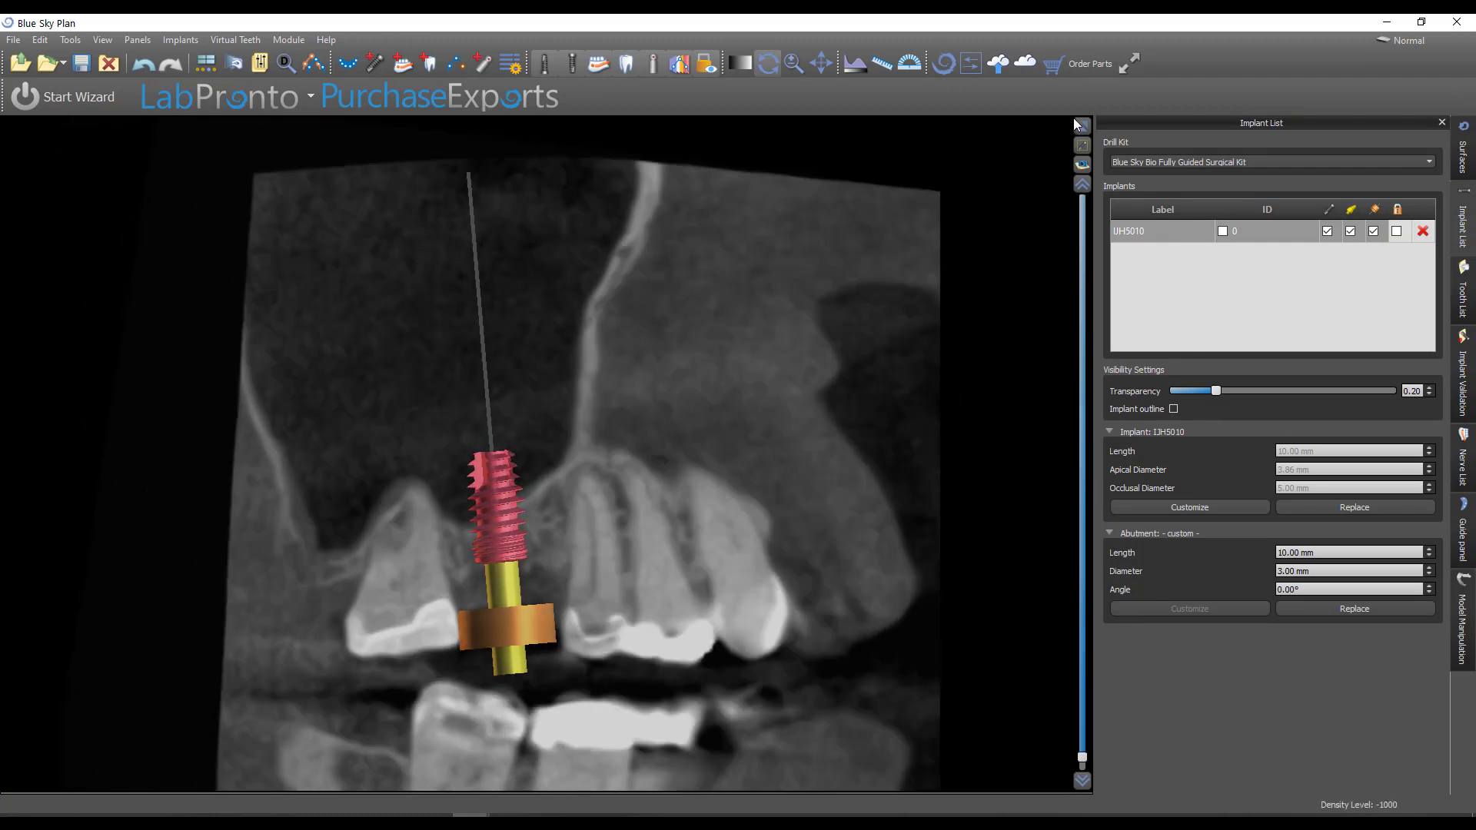
click(1079, 124)
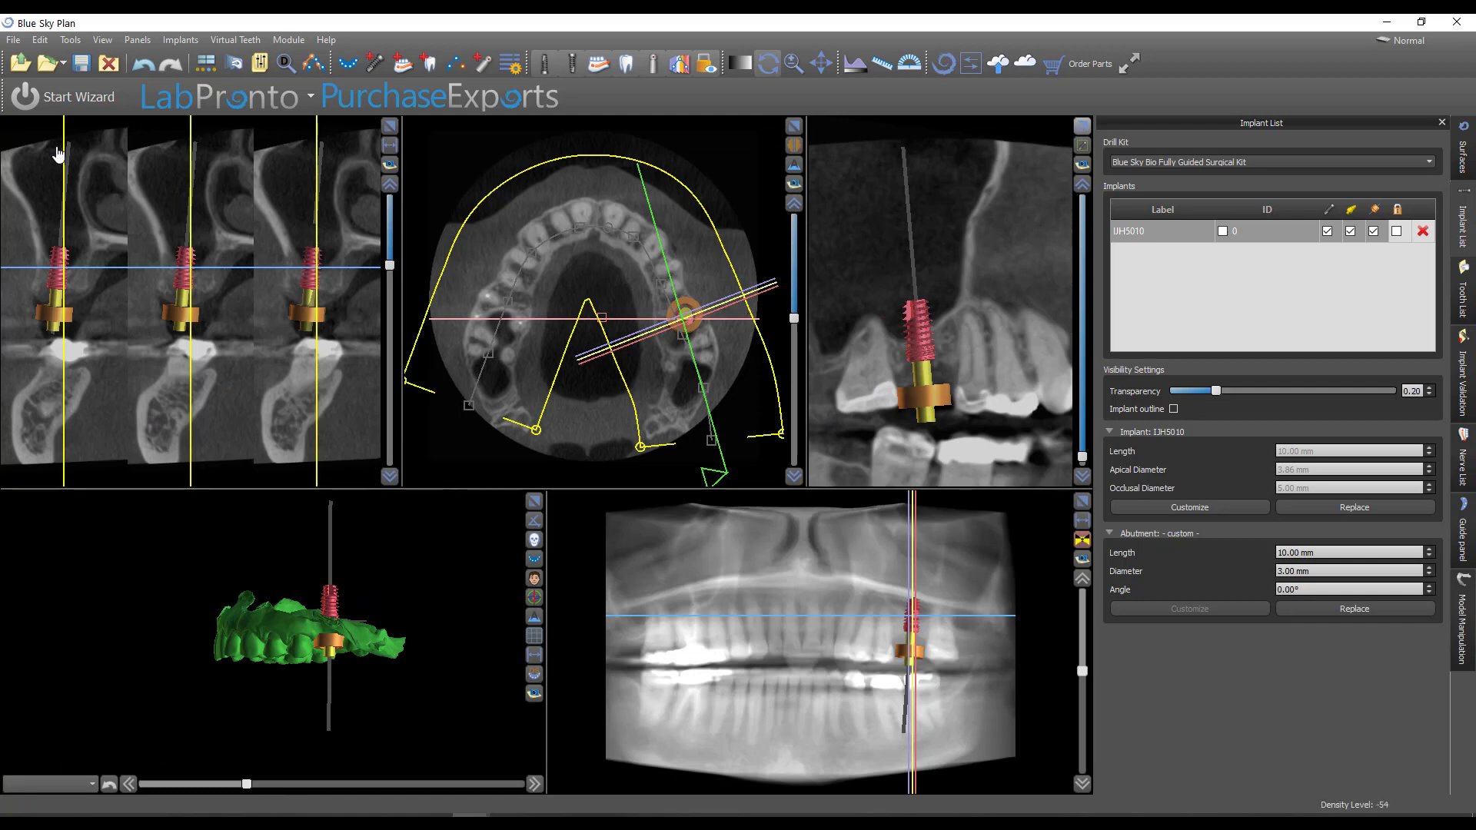
Step: Switch to Model Editing mode and open File > Import DICOMS > Scan Appliance
click(13, 40)
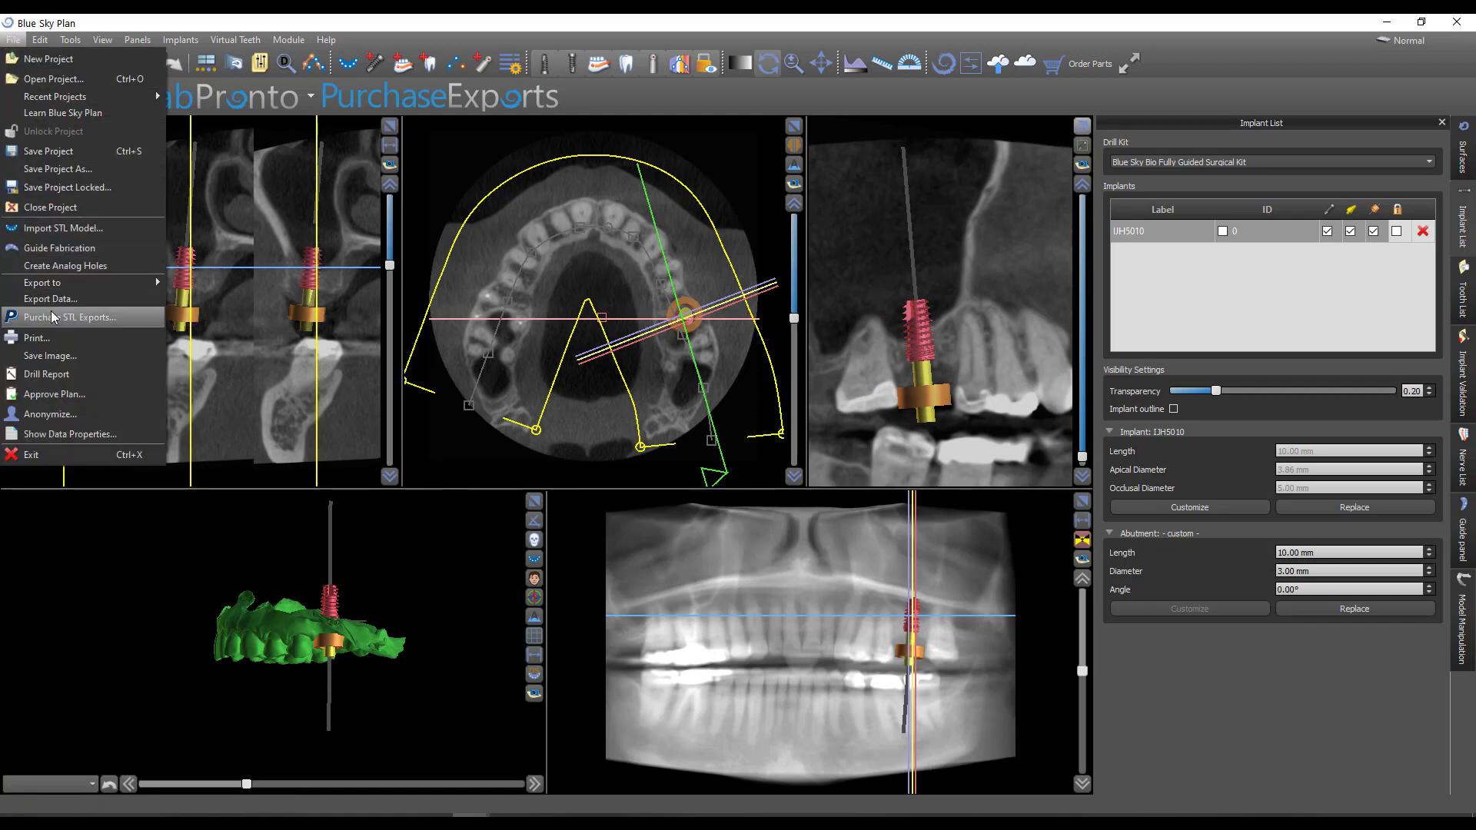
click(1400, 38)
click(1400, 39)
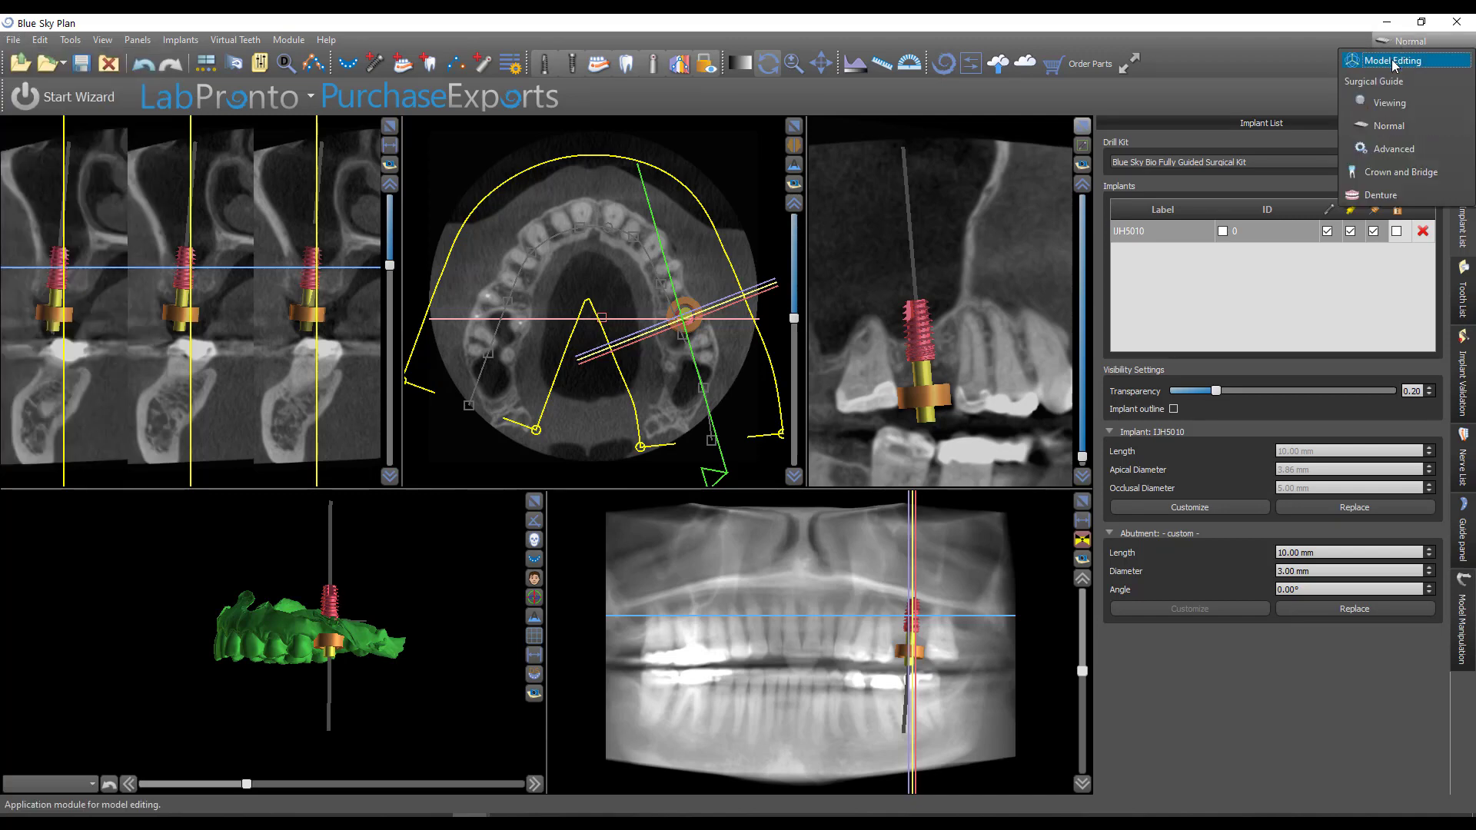
click(1391, 58)
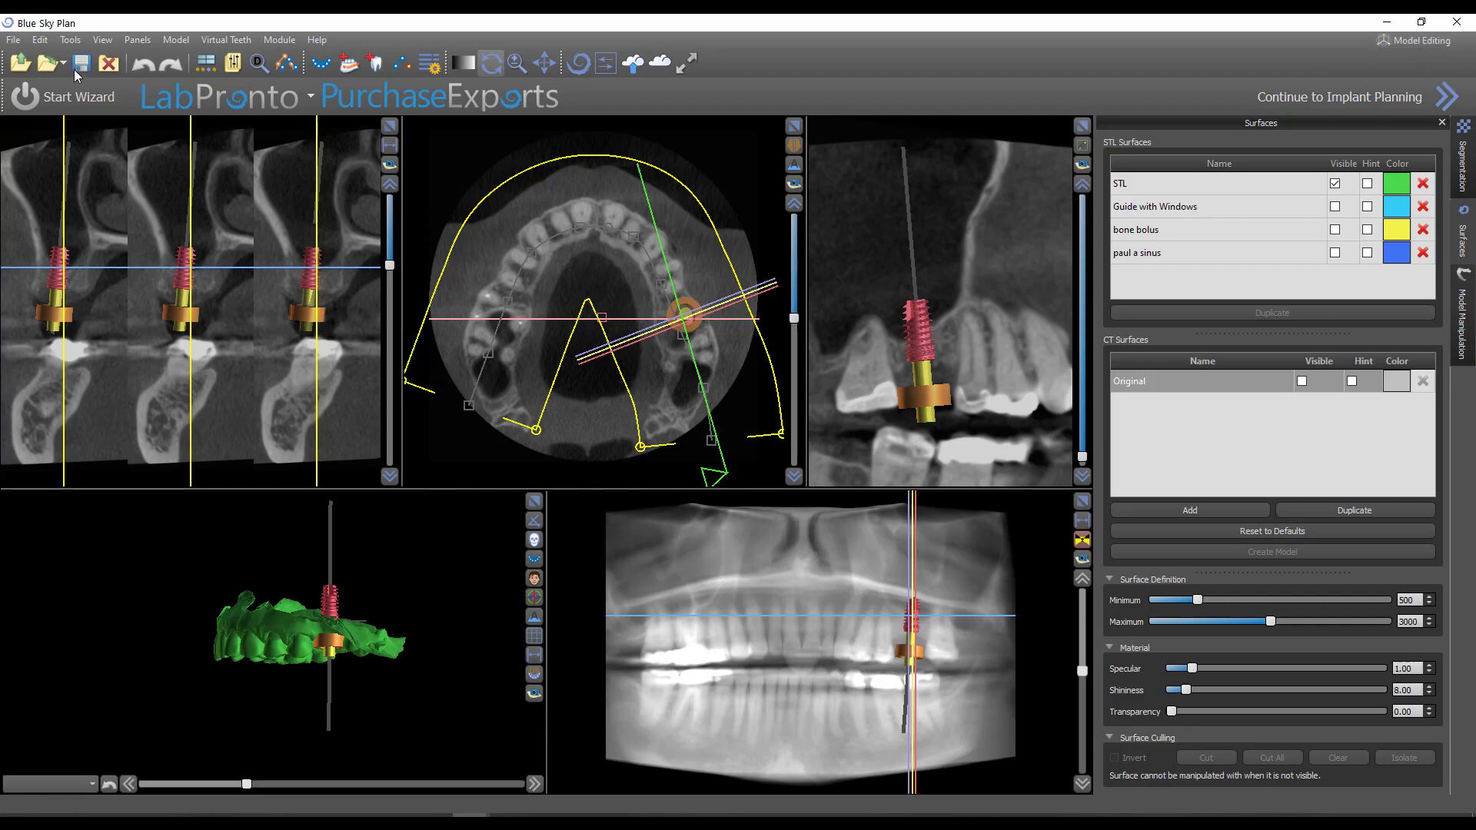
click(13, 39)
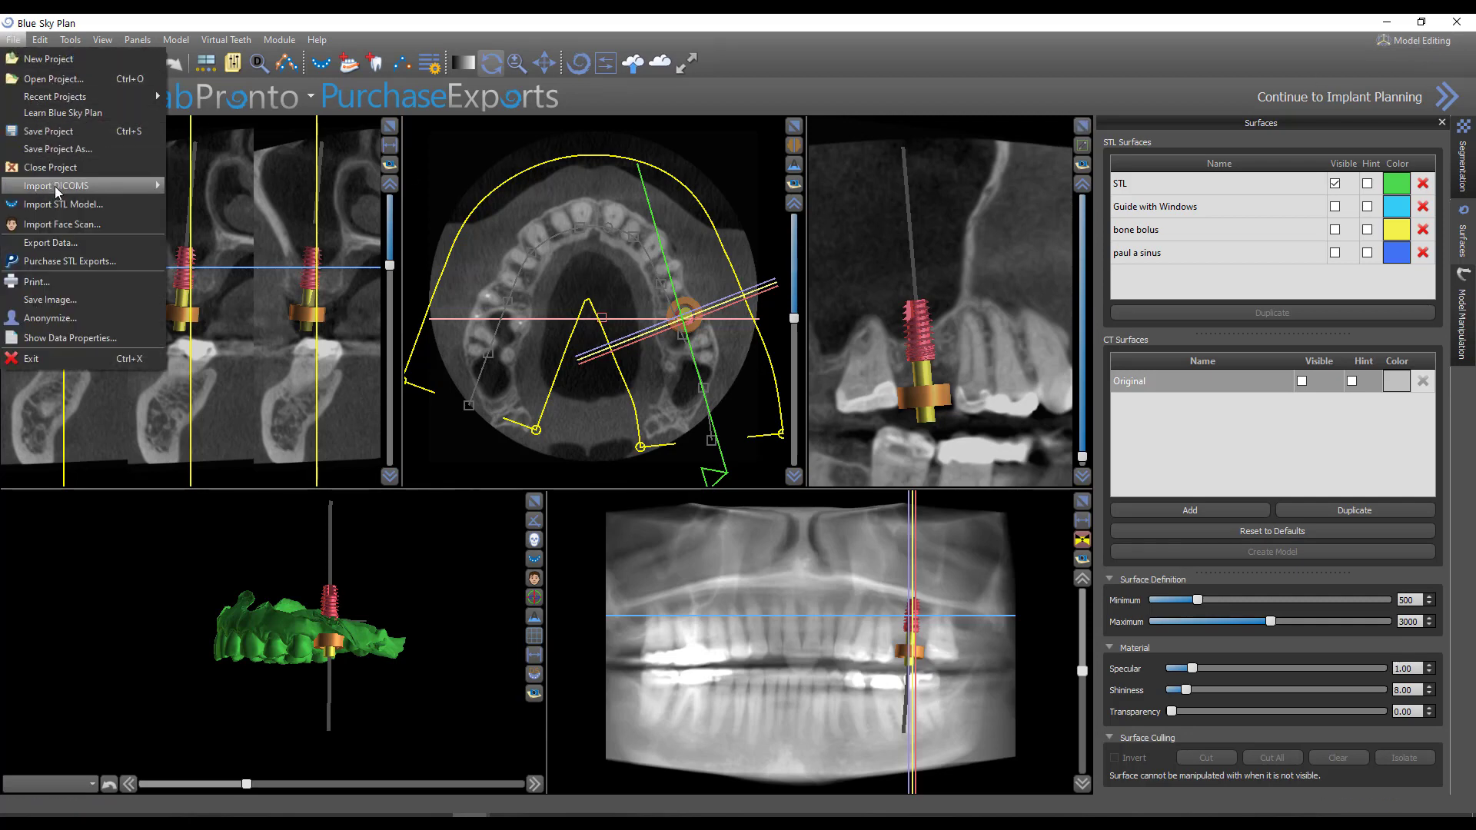
mouse_move(57, 192)
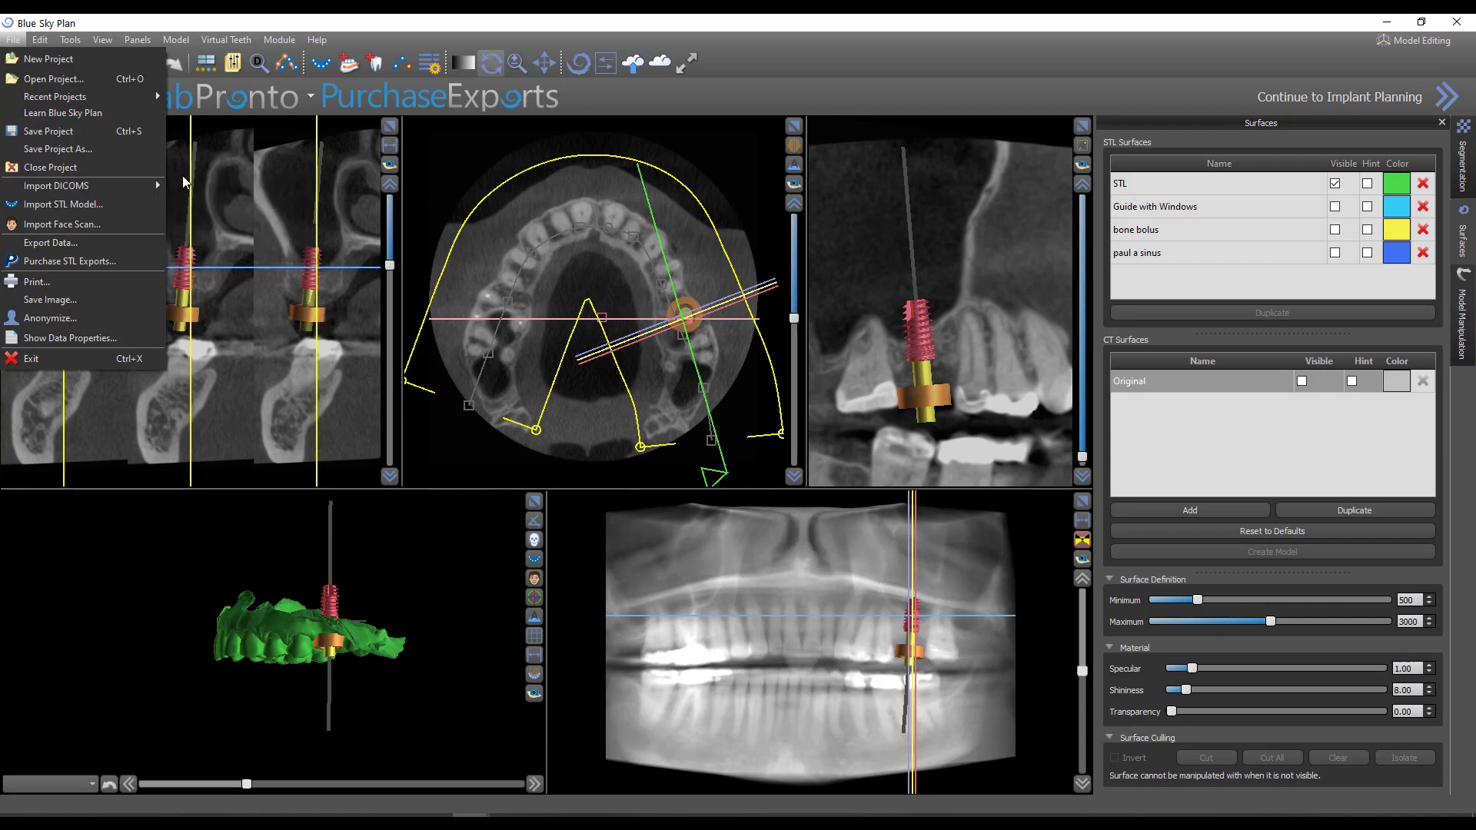
mouse_move(160, 186)
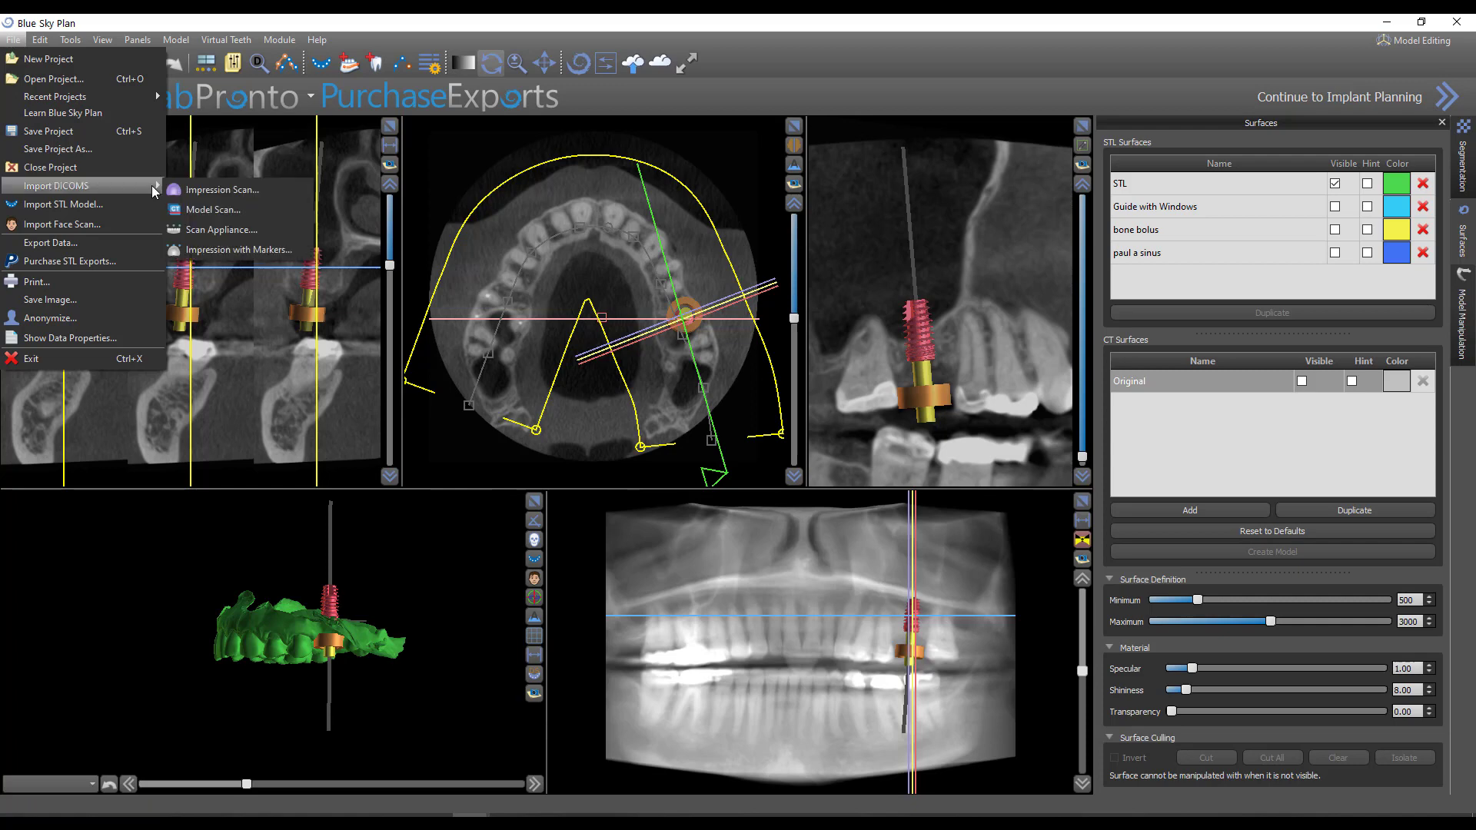
Step: Import Post Op CBCT.dcm from the upload_11_06_2020_2 folder as a scan appliance
click(217, 229)
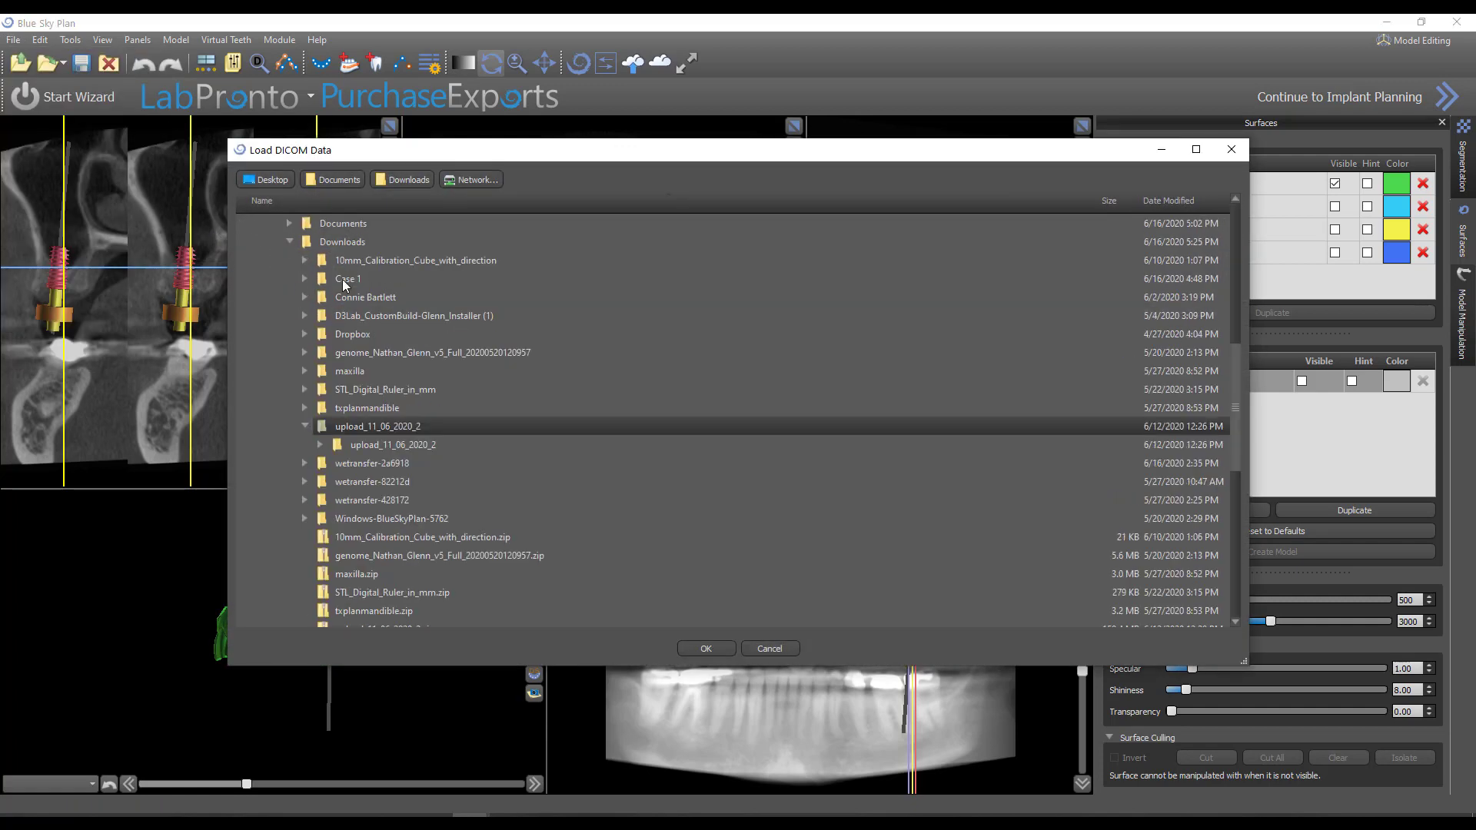
double_click(415, 444)
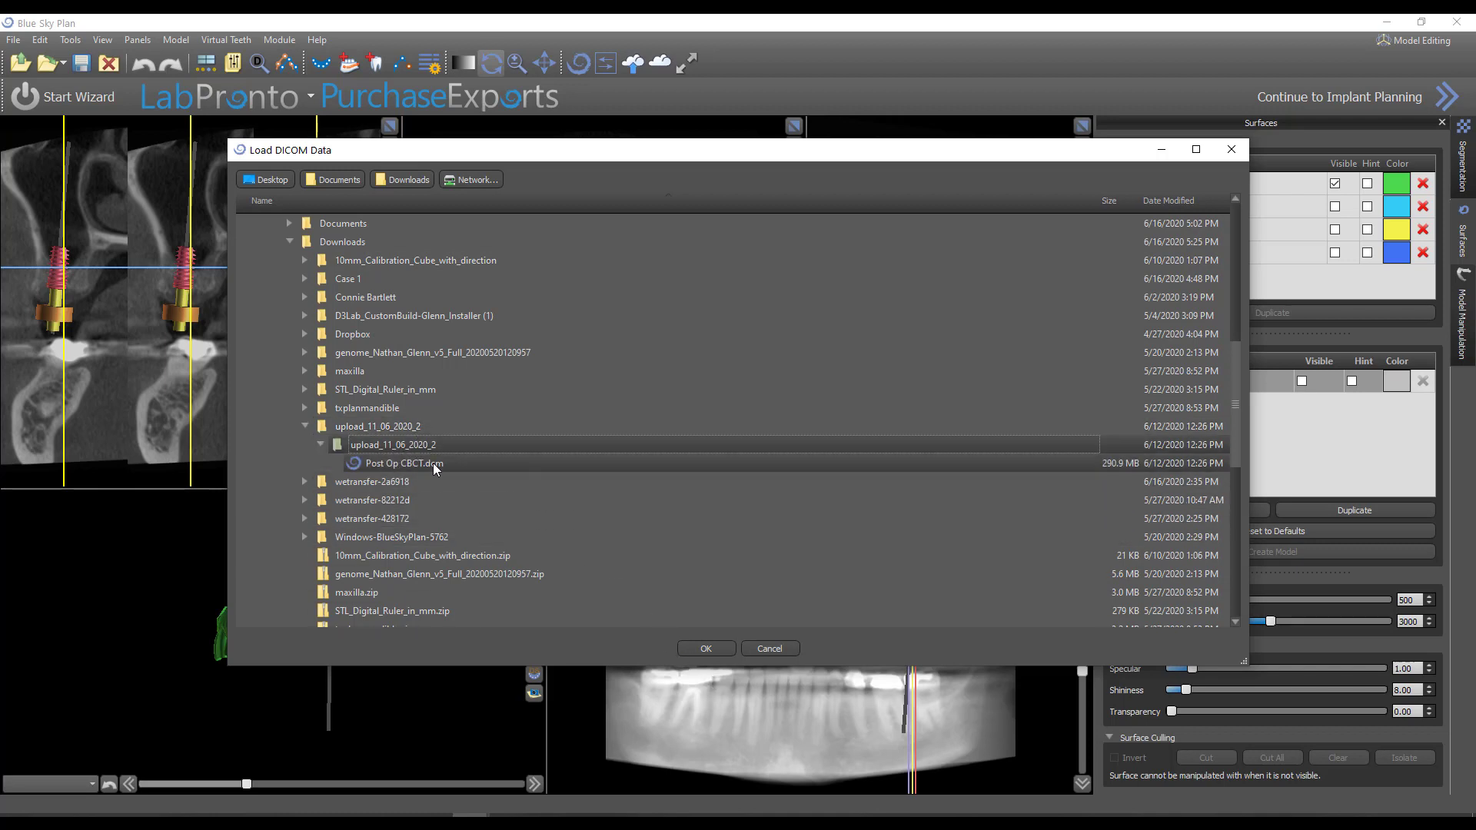
click(435, 463)
click(707, 648)
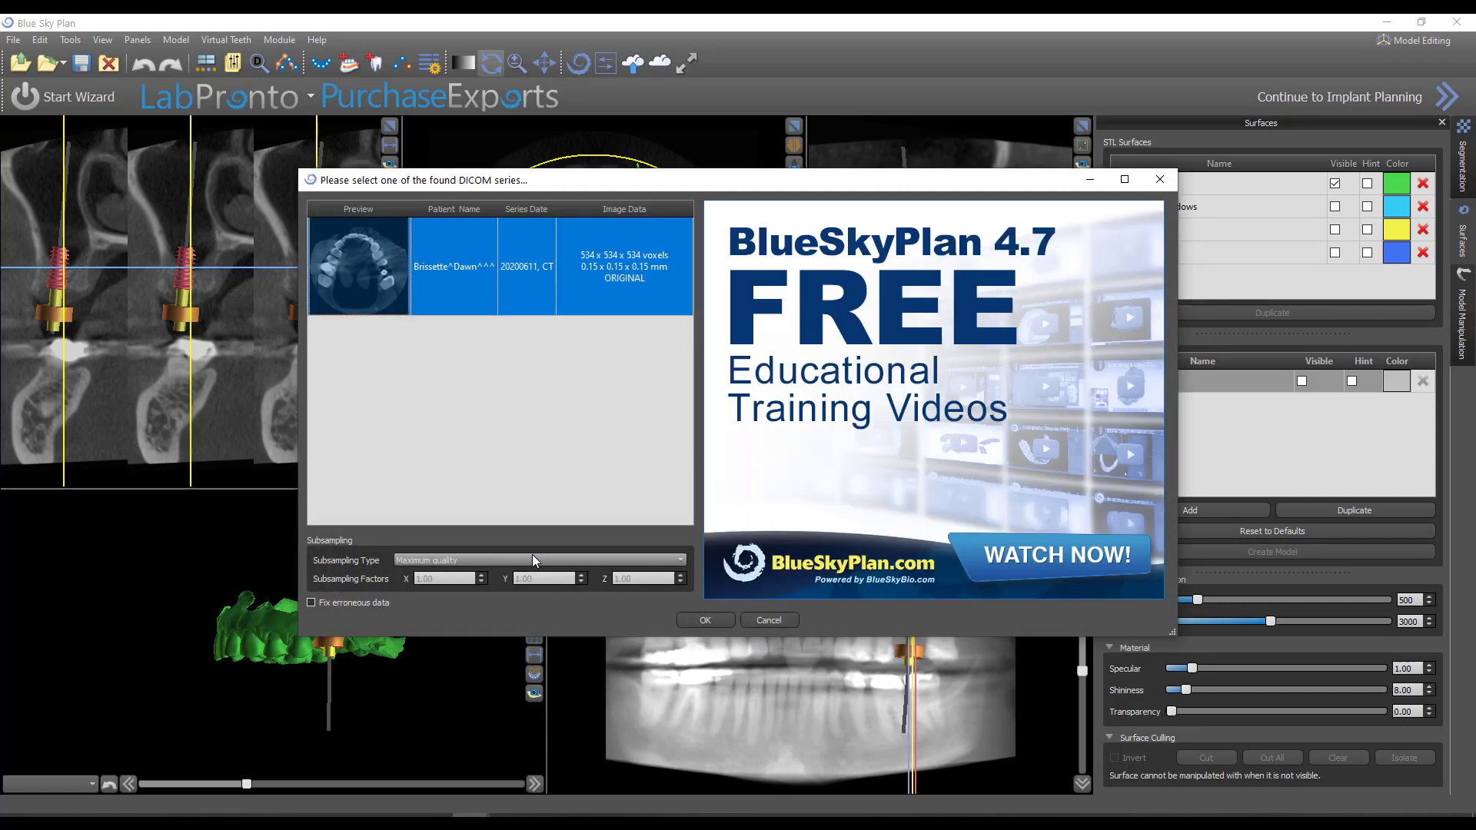
Step: Accept the found CT series and trim the volume to Min Z 199, Max Z 437, Max Y 422
click(690, 624)
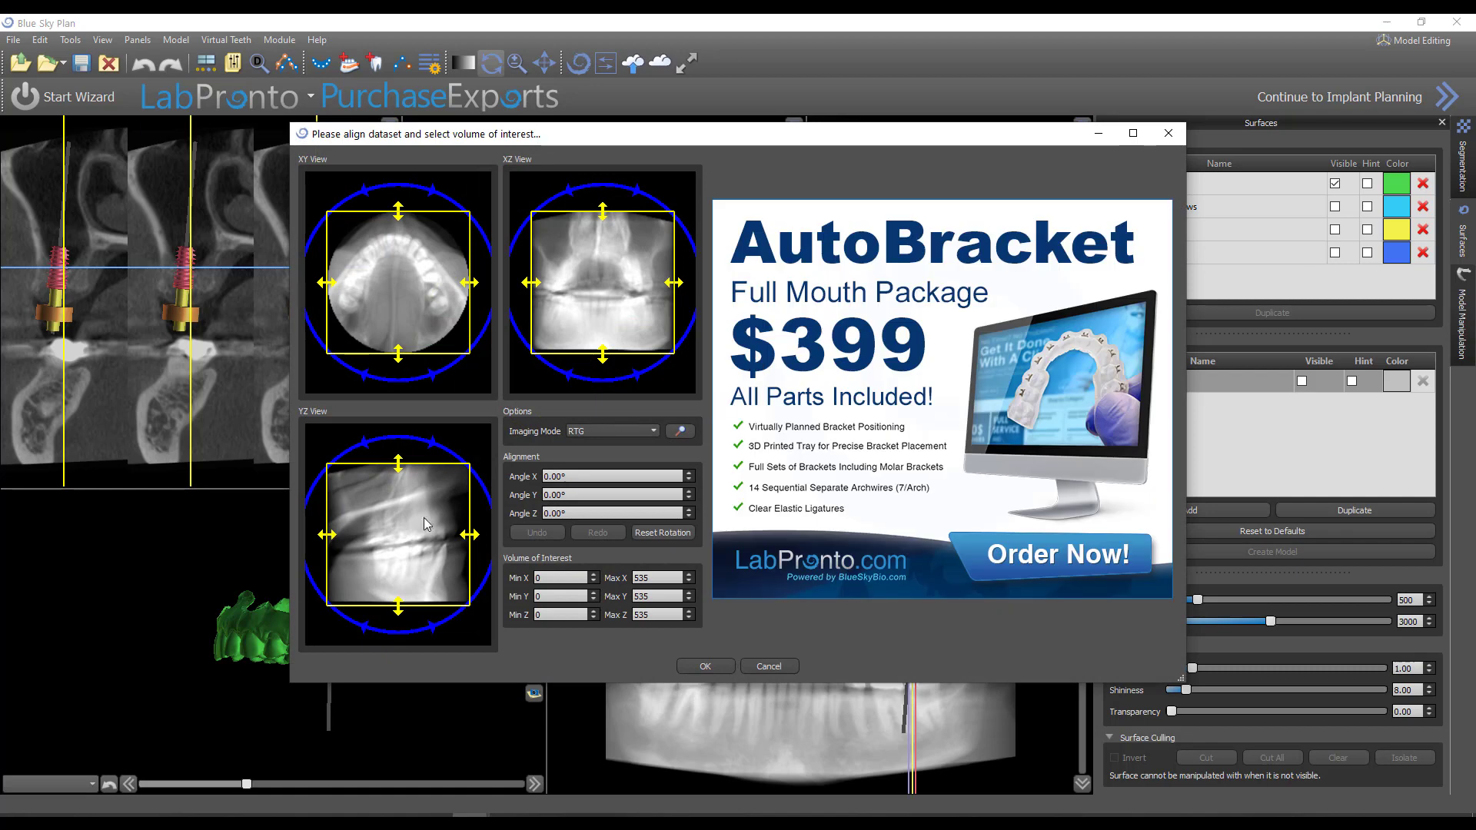
mouse_move(398, 608)
mouse_down()
mouse_move(406, 548)
mouse_move(411, 564)
mouse_up()
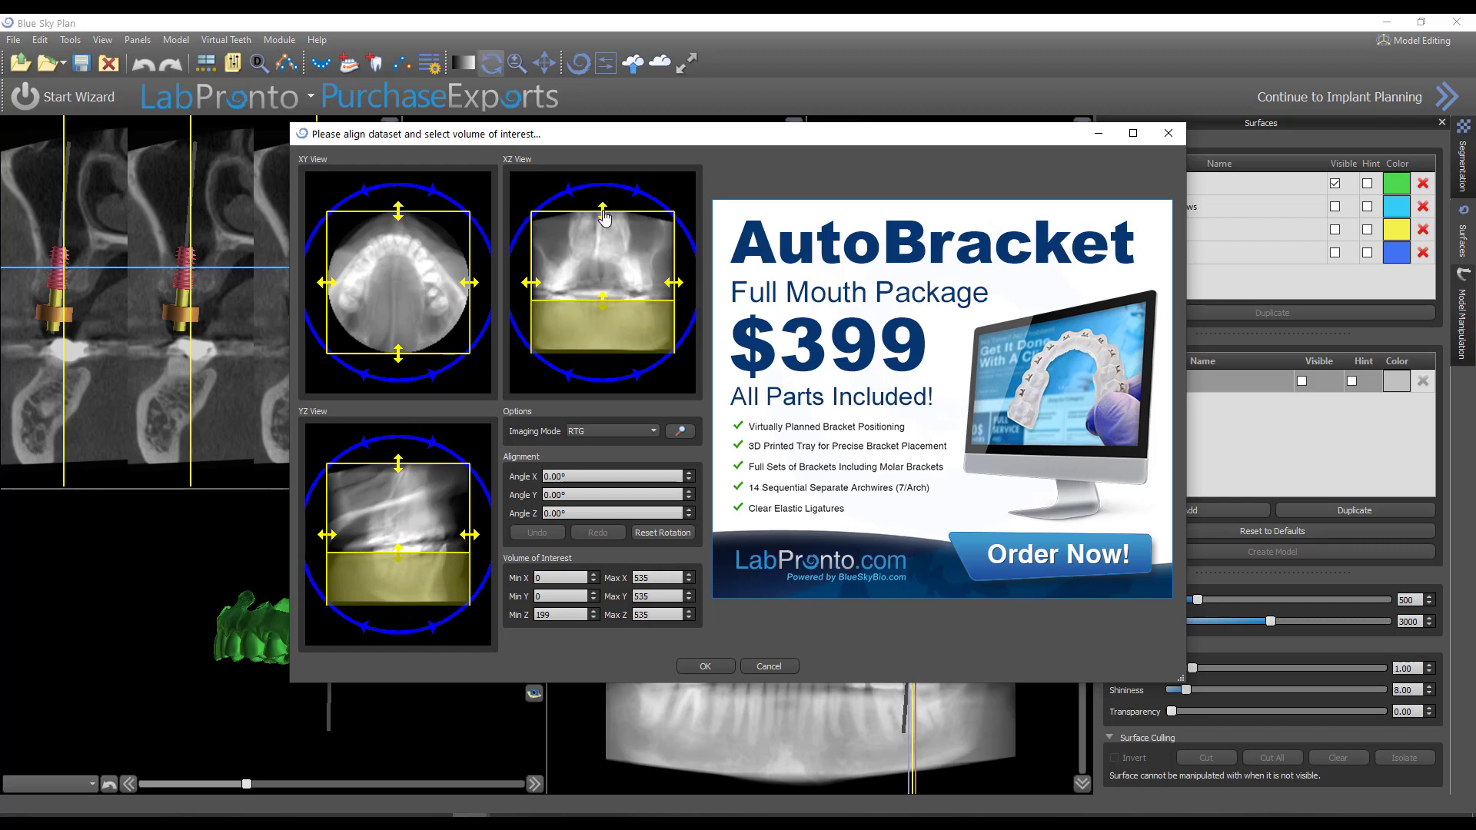
drag(605, 219, 593, 245)
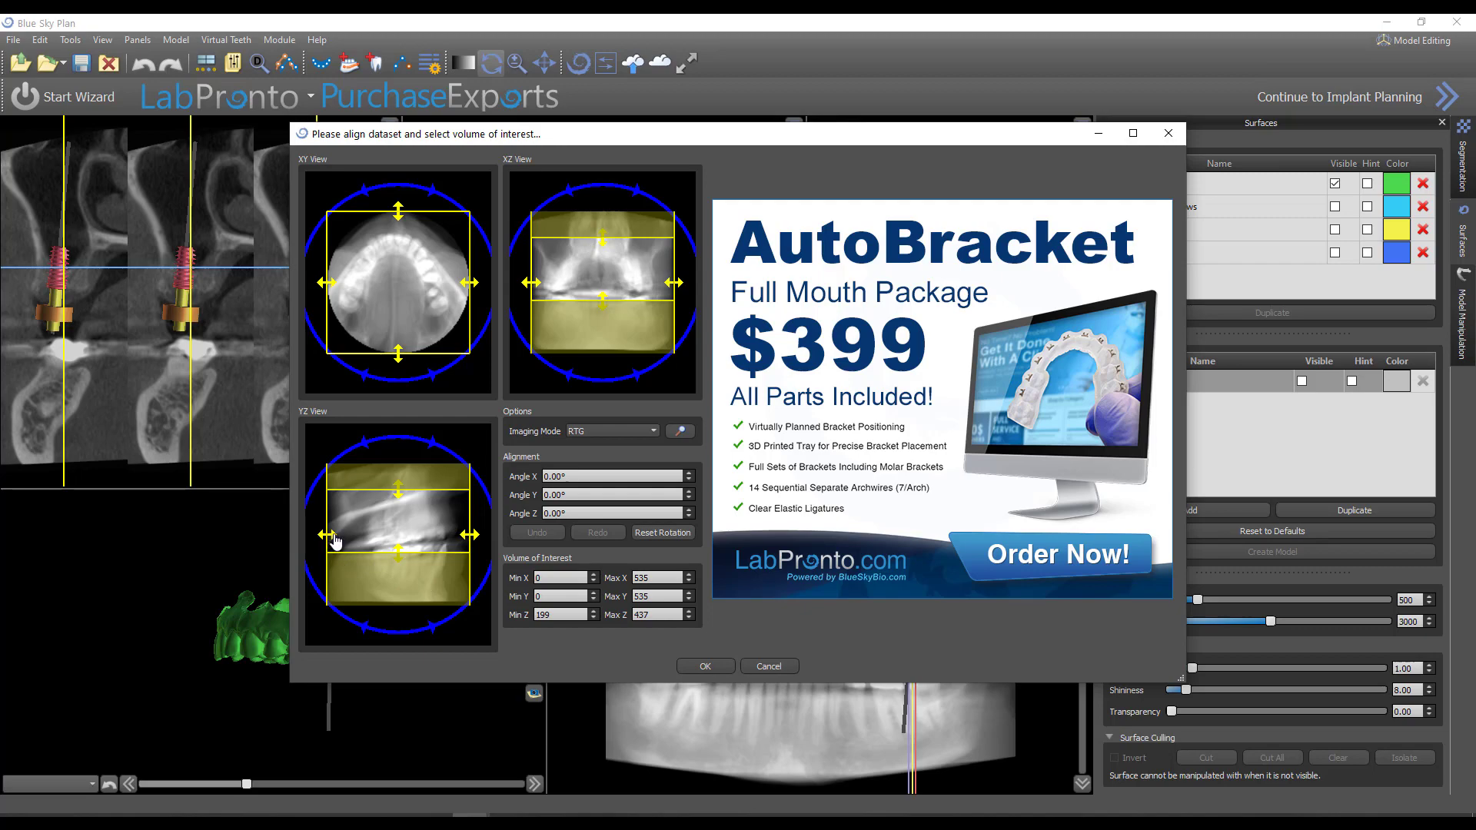
drag(332, 536, 365, 536)
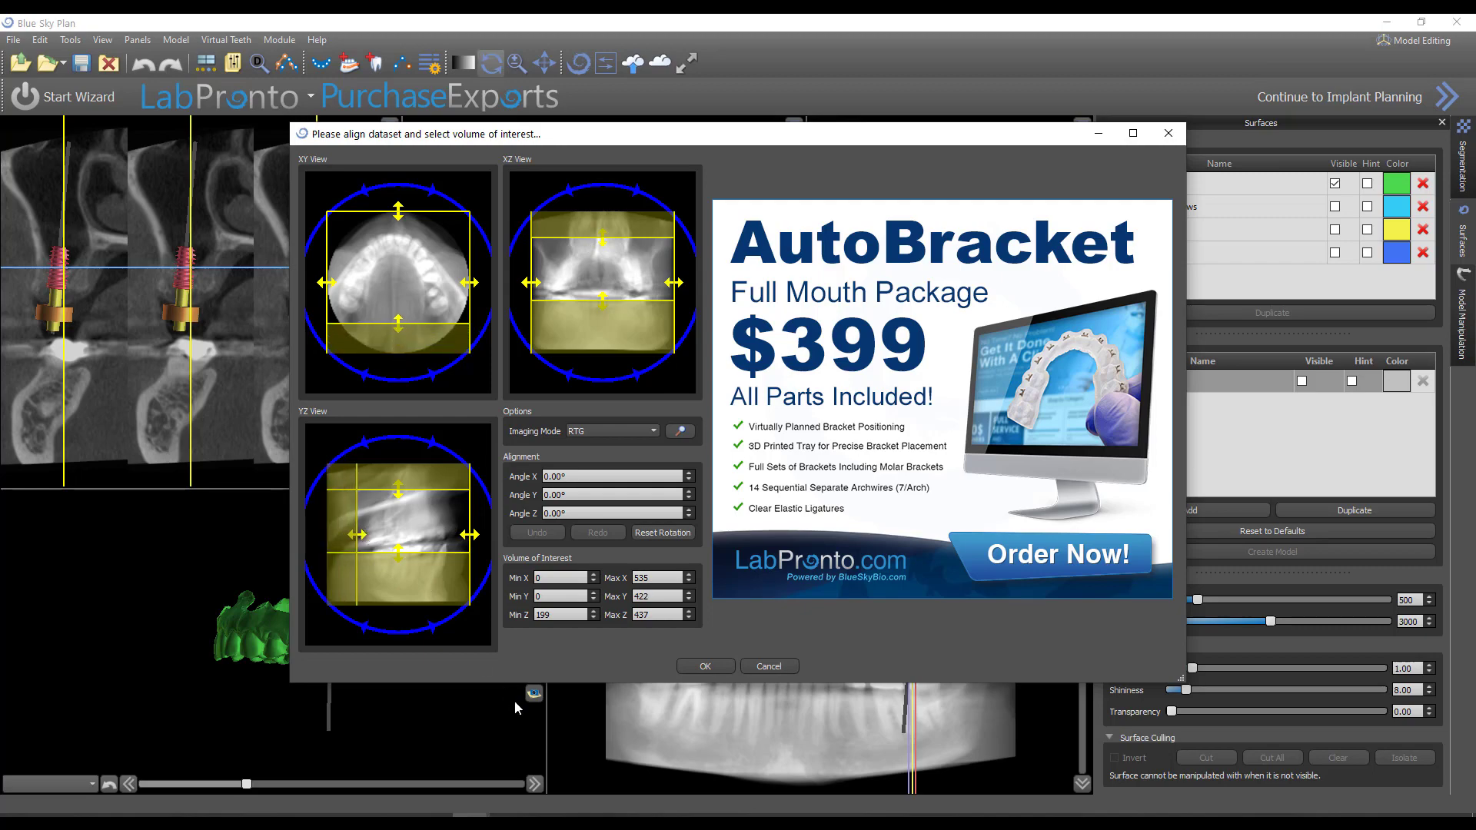
click(707, 667)
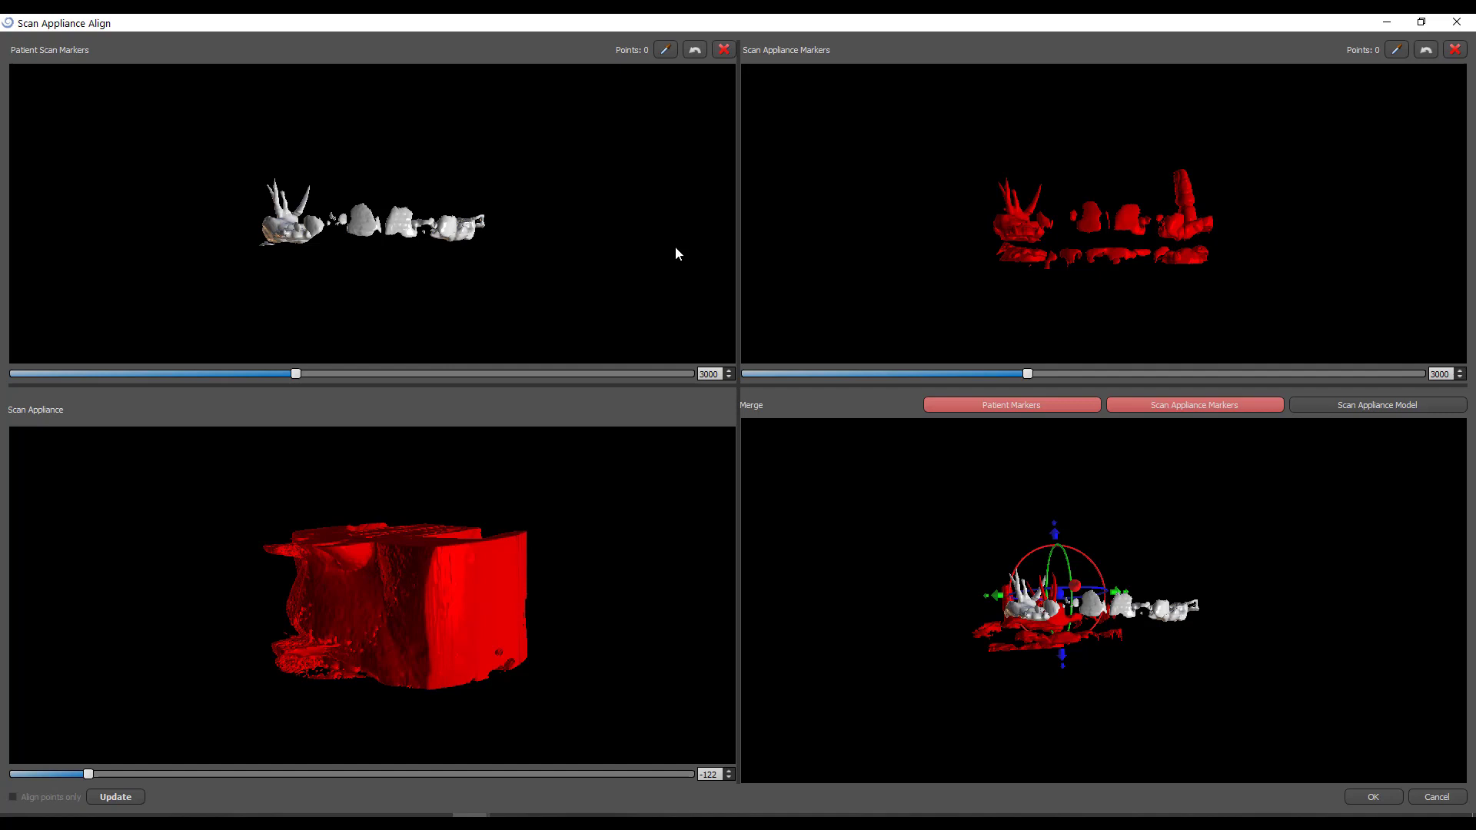
Step: Rotate the Scan Appliance view to inspect the post-op marker scan in the alignment window
drag(490, 662, 368, 563)
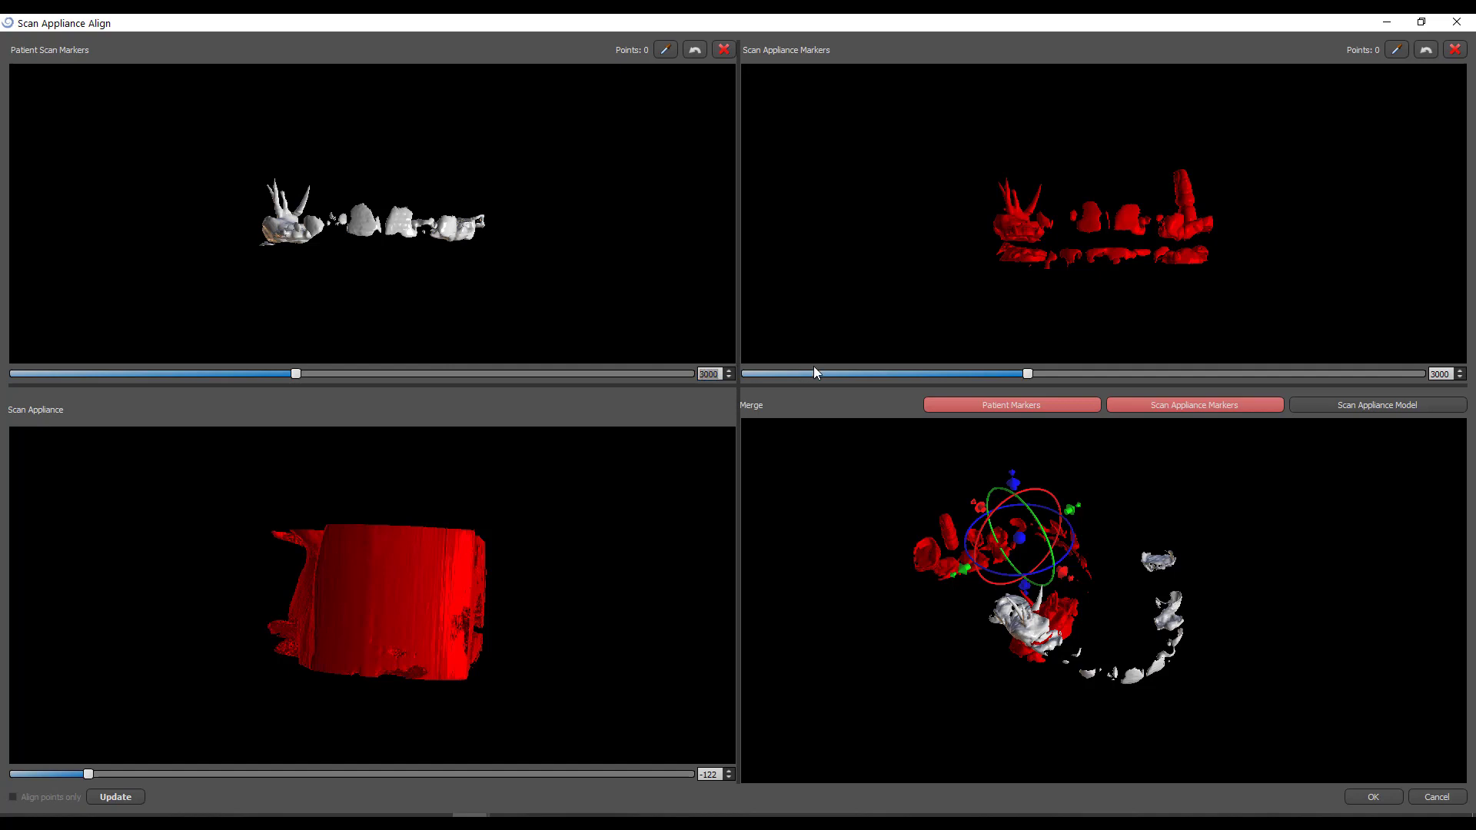
Step: Enter threshold 1300 for both the Patient Scan and Scan Appliance marker surfaces
text(160)
key(Return)
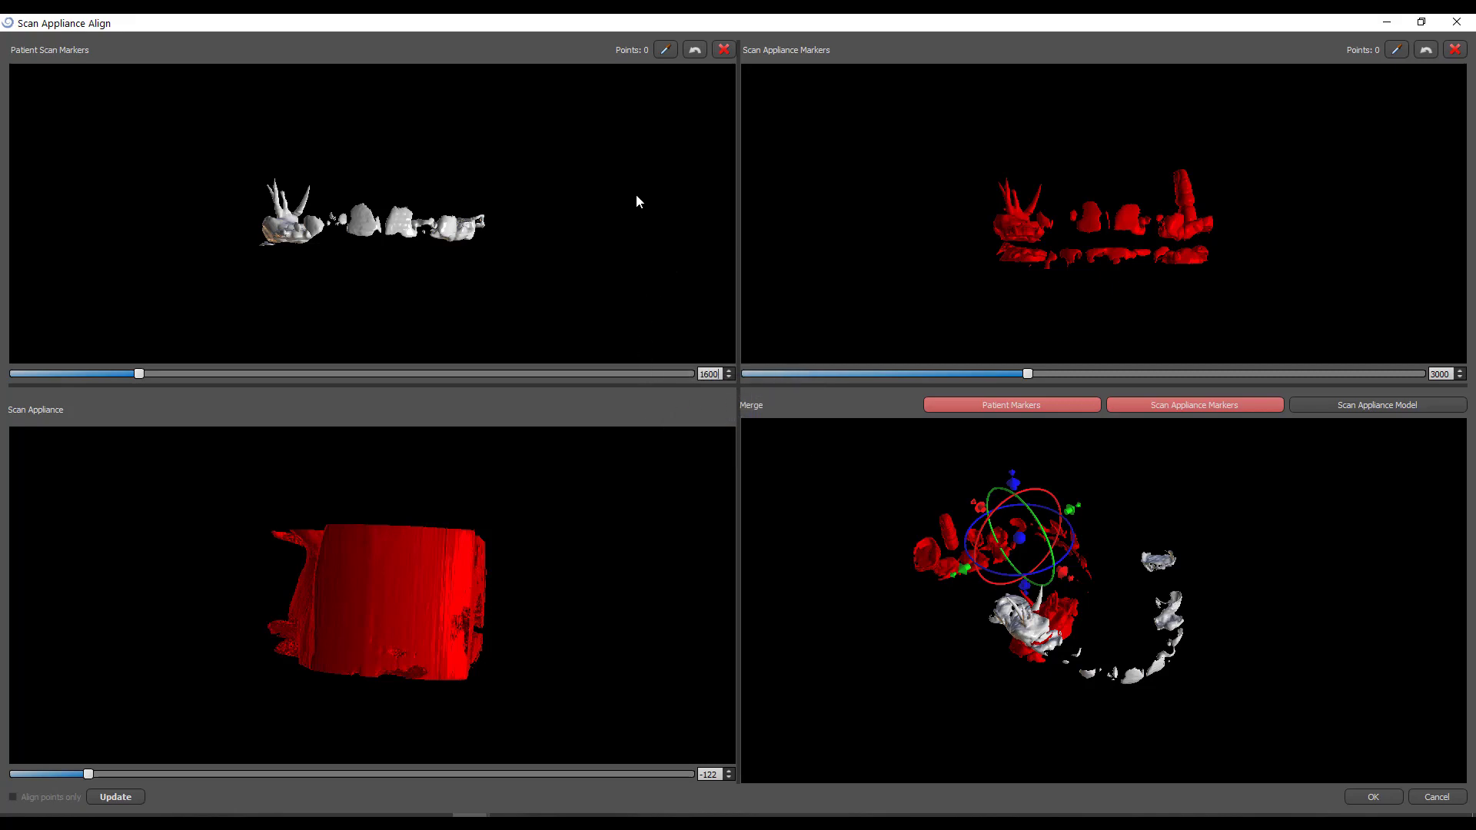
drag(501, 210, 514, 344)
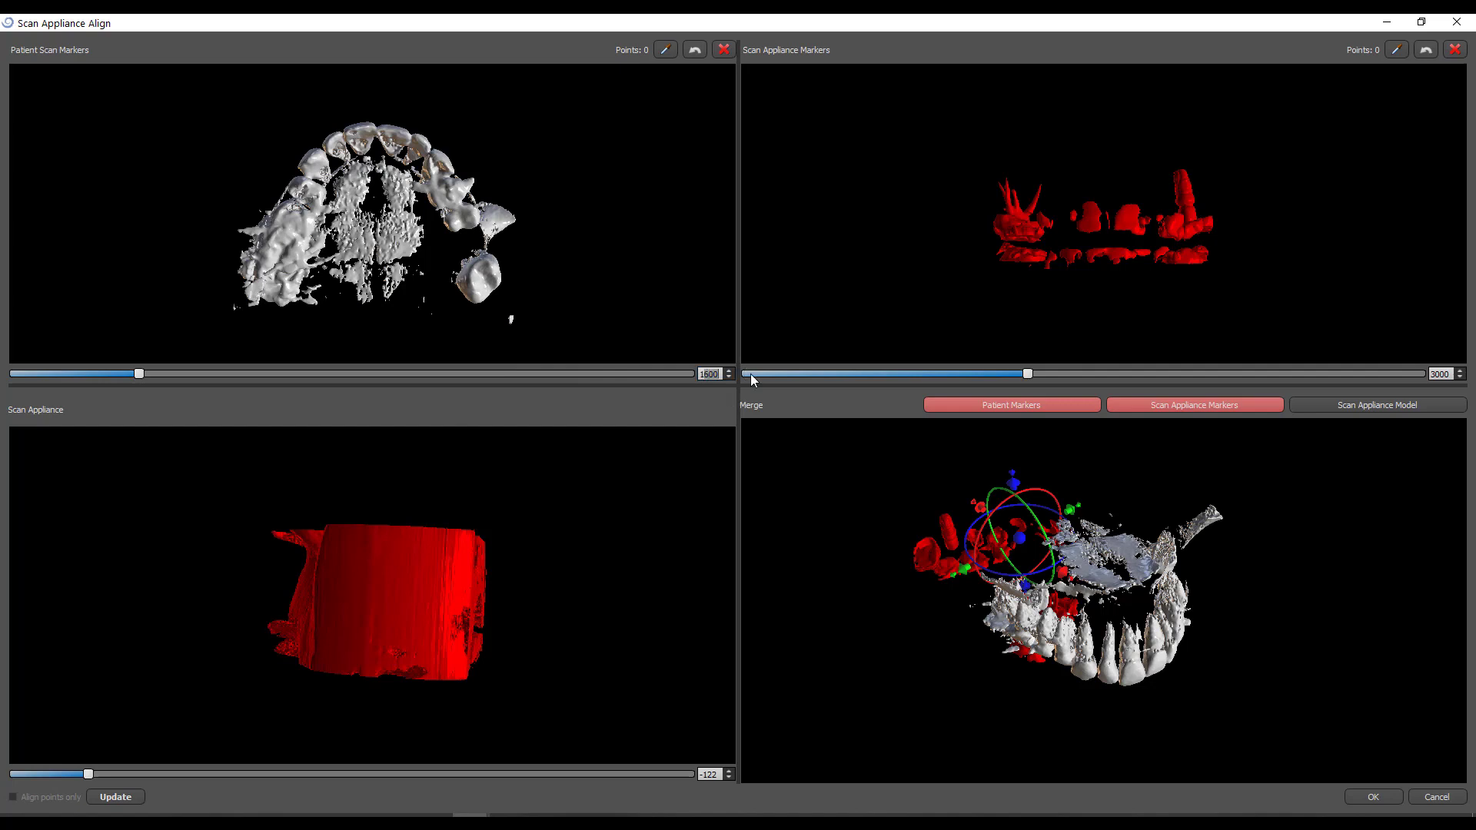
key(Return)
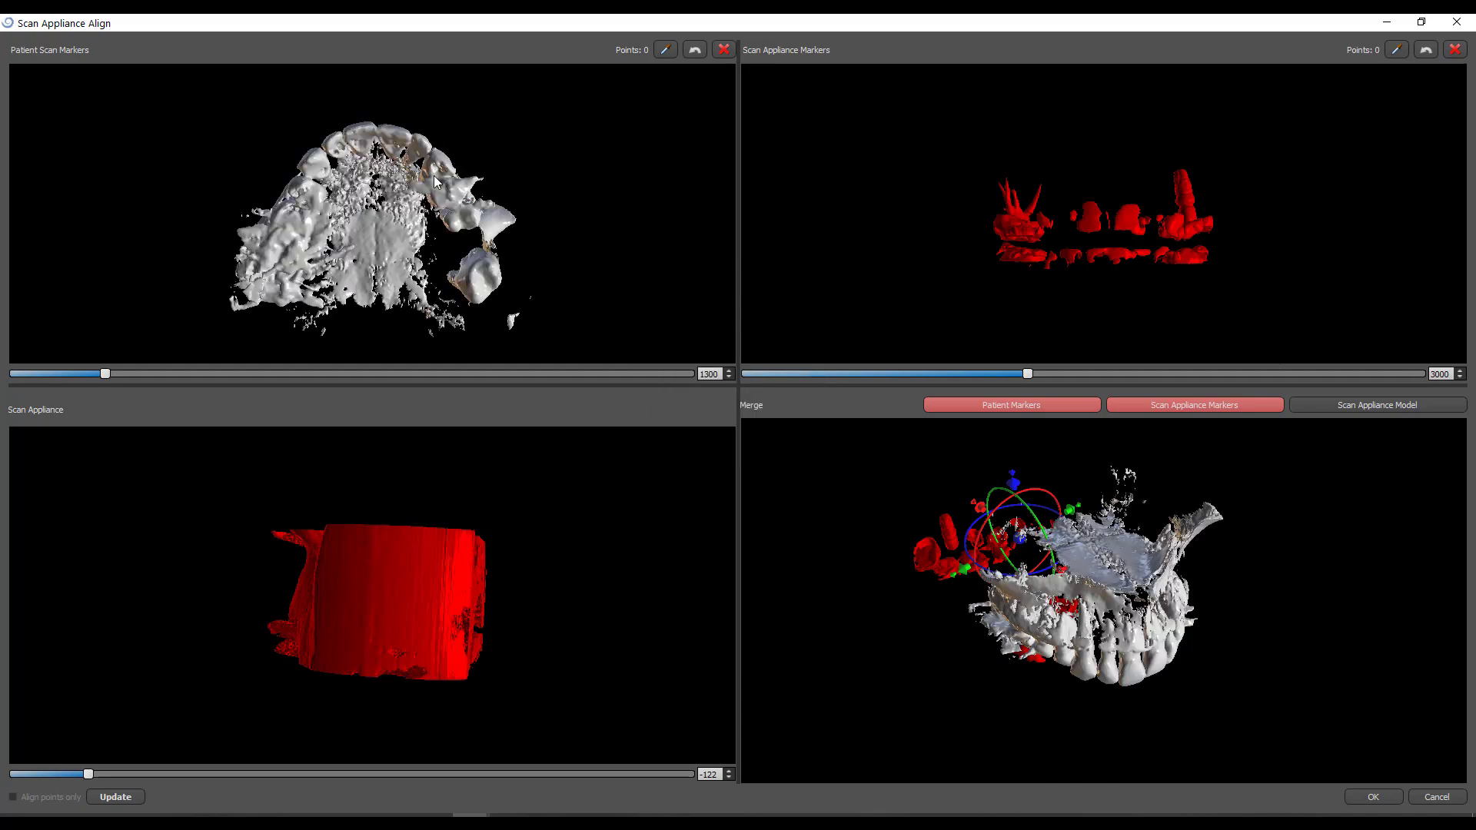
drag(314, 289, 439, 369)
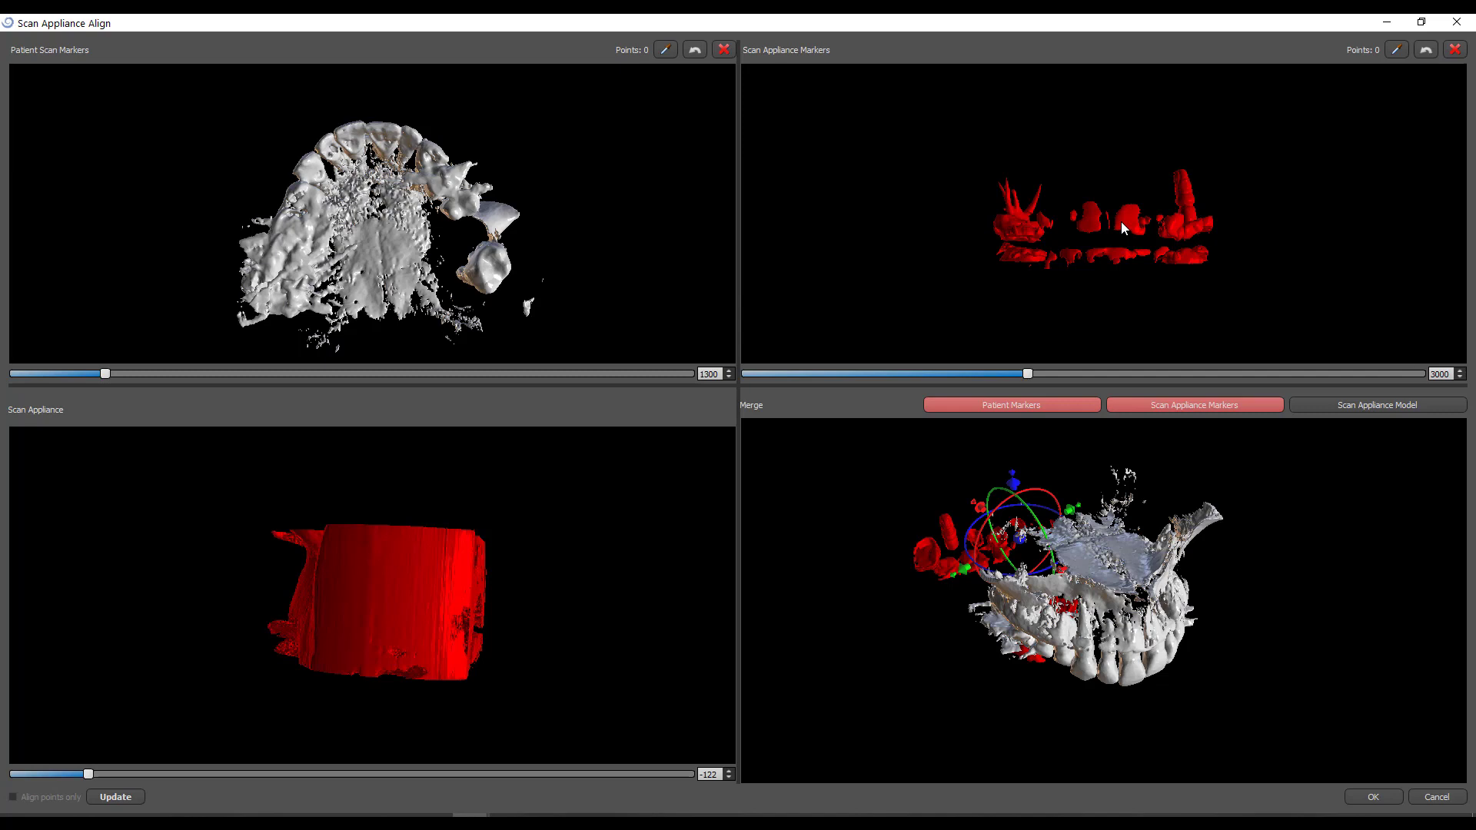
double_click(1435, 375)
text(1300)
key(Return)
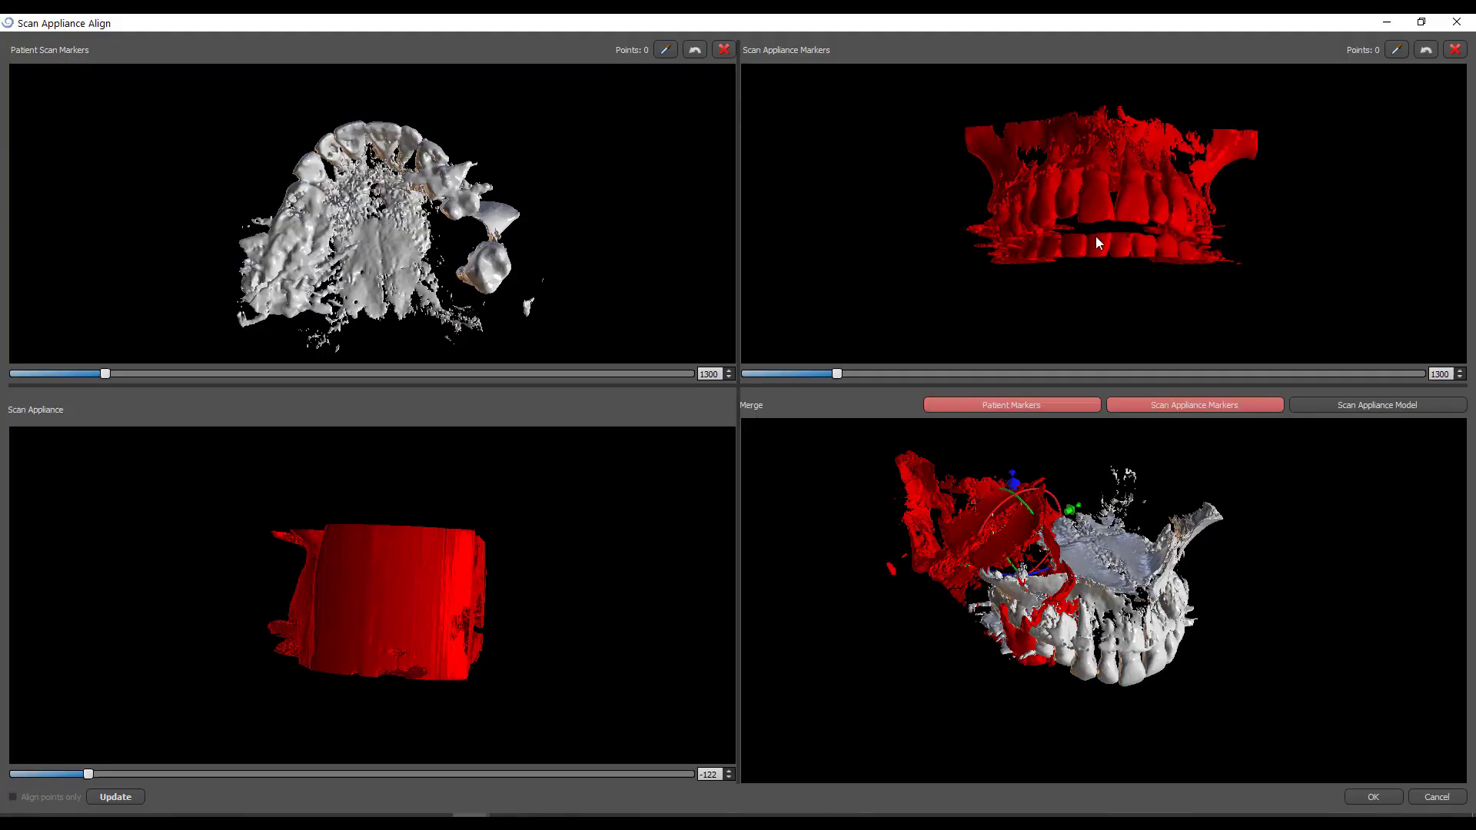
Step: Turn the appliance and merged preview models and drag the splitter to enlarge the marker views
mouse_move(1095, 237)
mouse_down()
mouse_move(1129, 154)
mouse_move(1066, 434)
mouse_move(1058, 316)
mouse_move(1203, 185)
mouse_move(1030, 197)
mouse_move(1127, 213)
mouse_move(1114, 223)
mouse_up()
drag(1447, 692, 1203, 730)
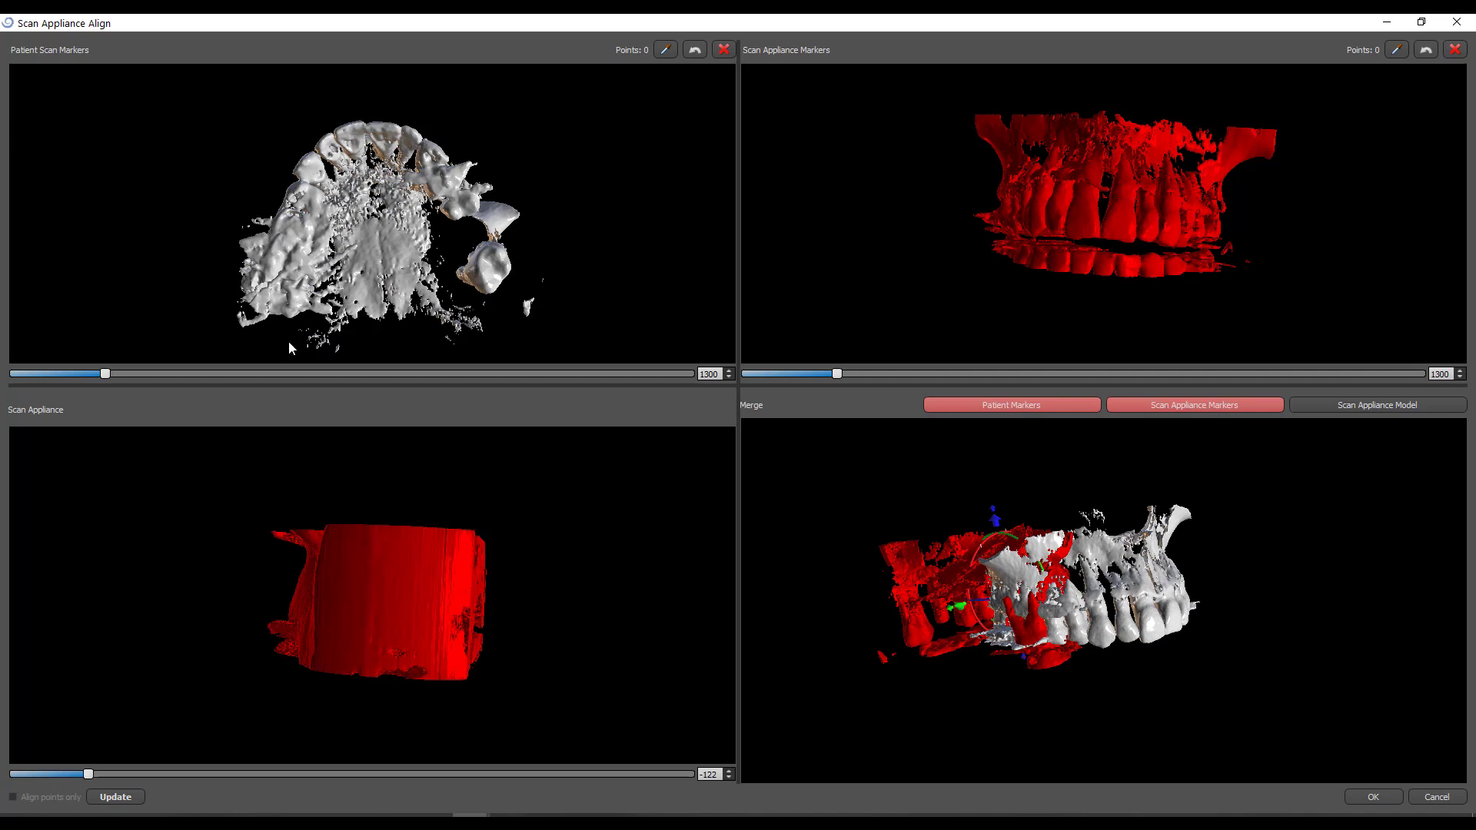
scroll(358, 268, up, 5)
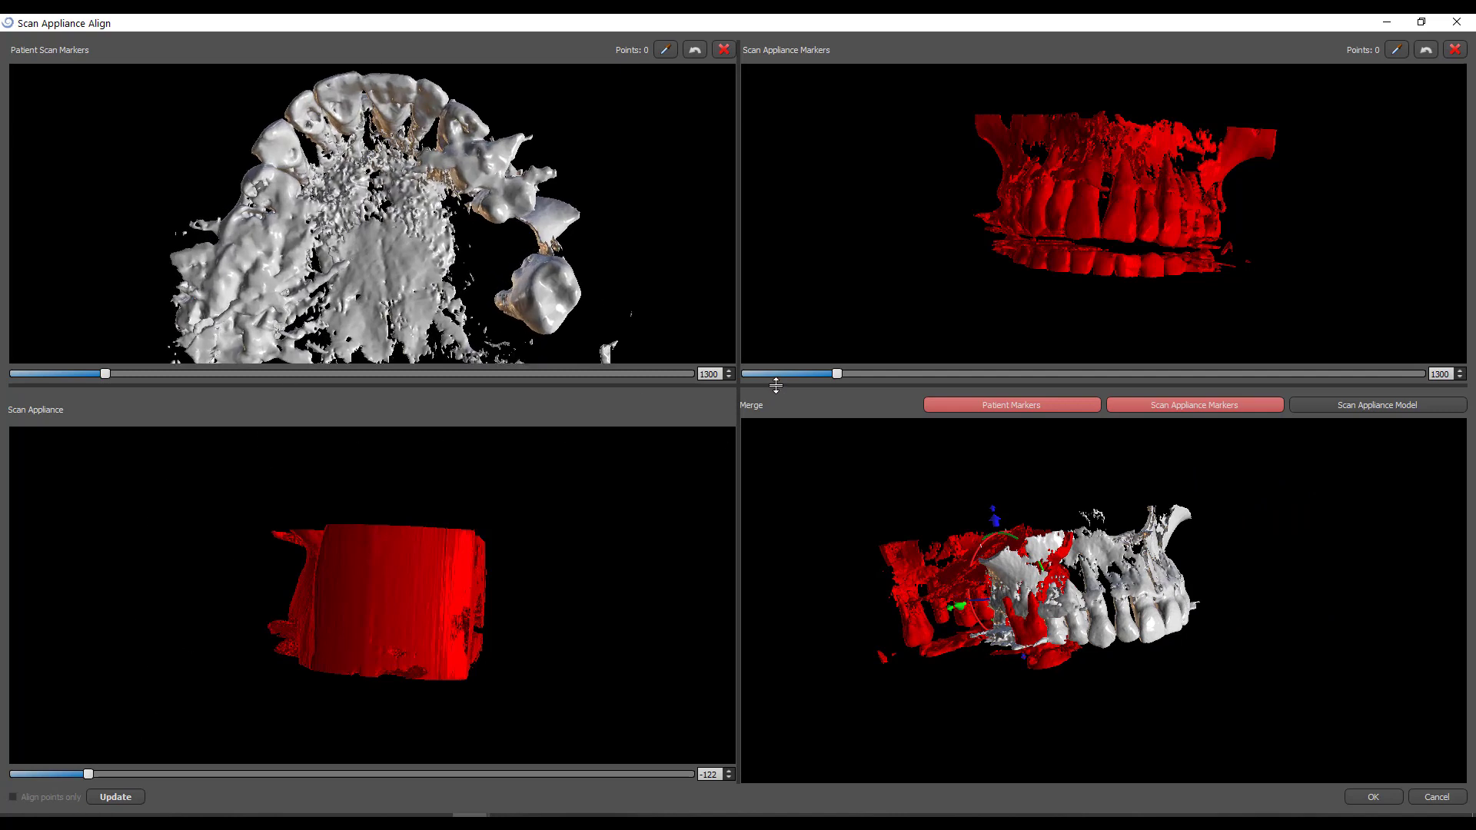
drag(776, 386, 786, 631)
scroll(405, 340, down, 2)
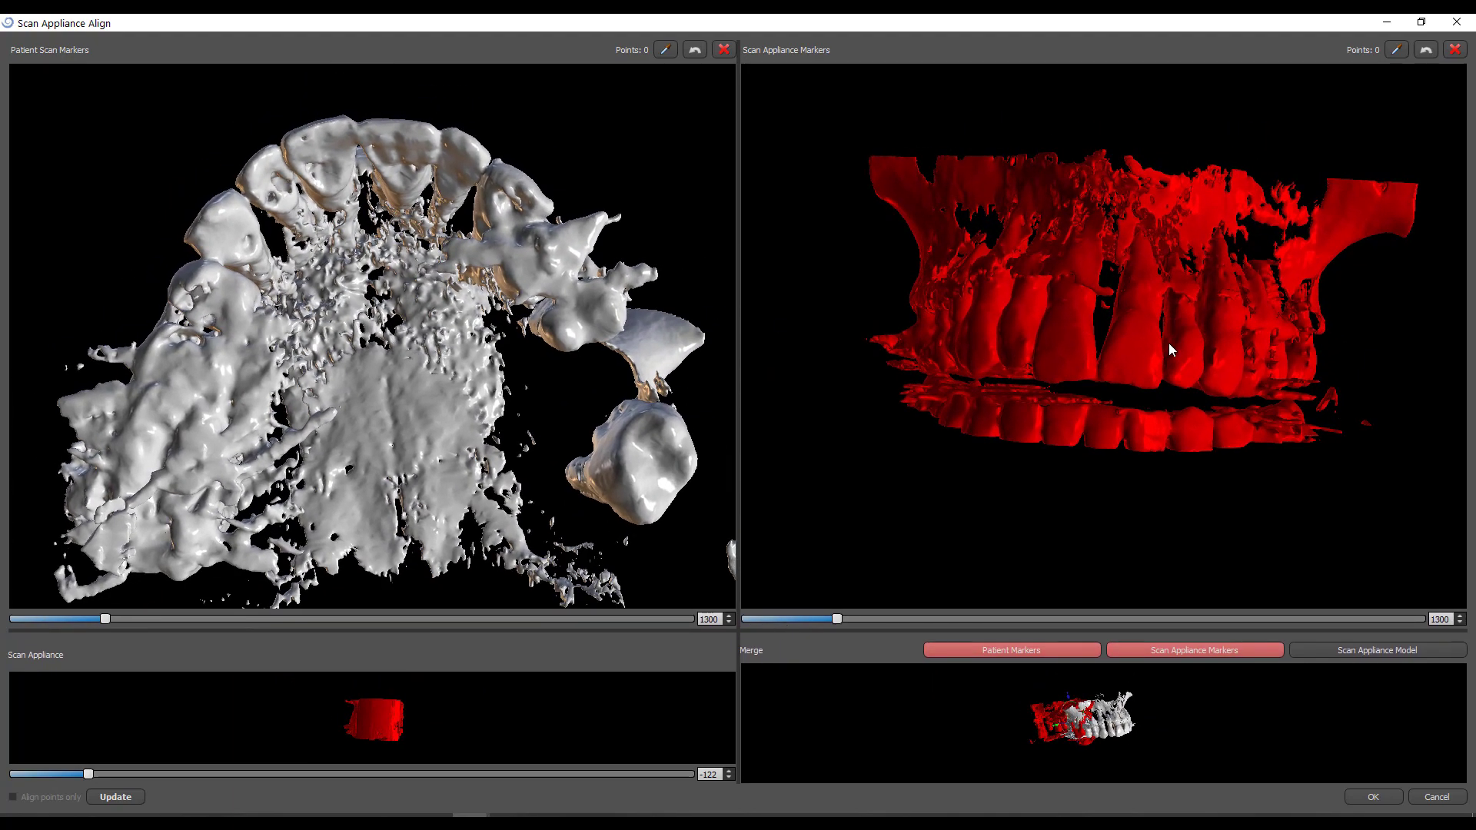
Step: Rotate and zoom the red appliance and white patient scans to matching frontal upper-arch views
drag(1164, 358, 1224, 400)
drag(538, 362, 431, 369)
scroll(430, 370, up, 1)
scroll(1076, 323, up, 4)
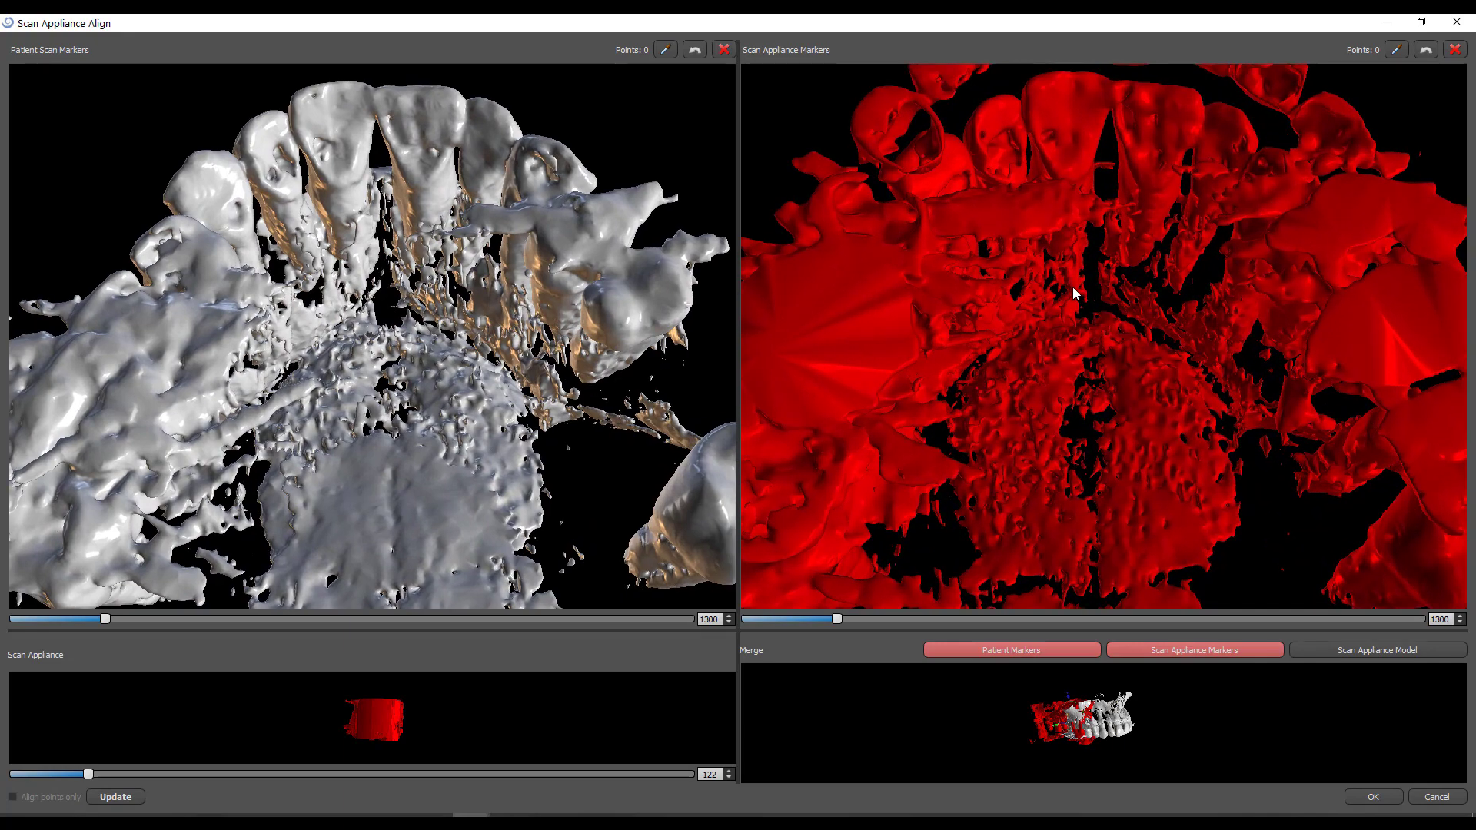
mouse_move(1080, 332)
mouse_down()
mouse_move(1096, 306)
mouse_move(1097, 339)
mouse_up()
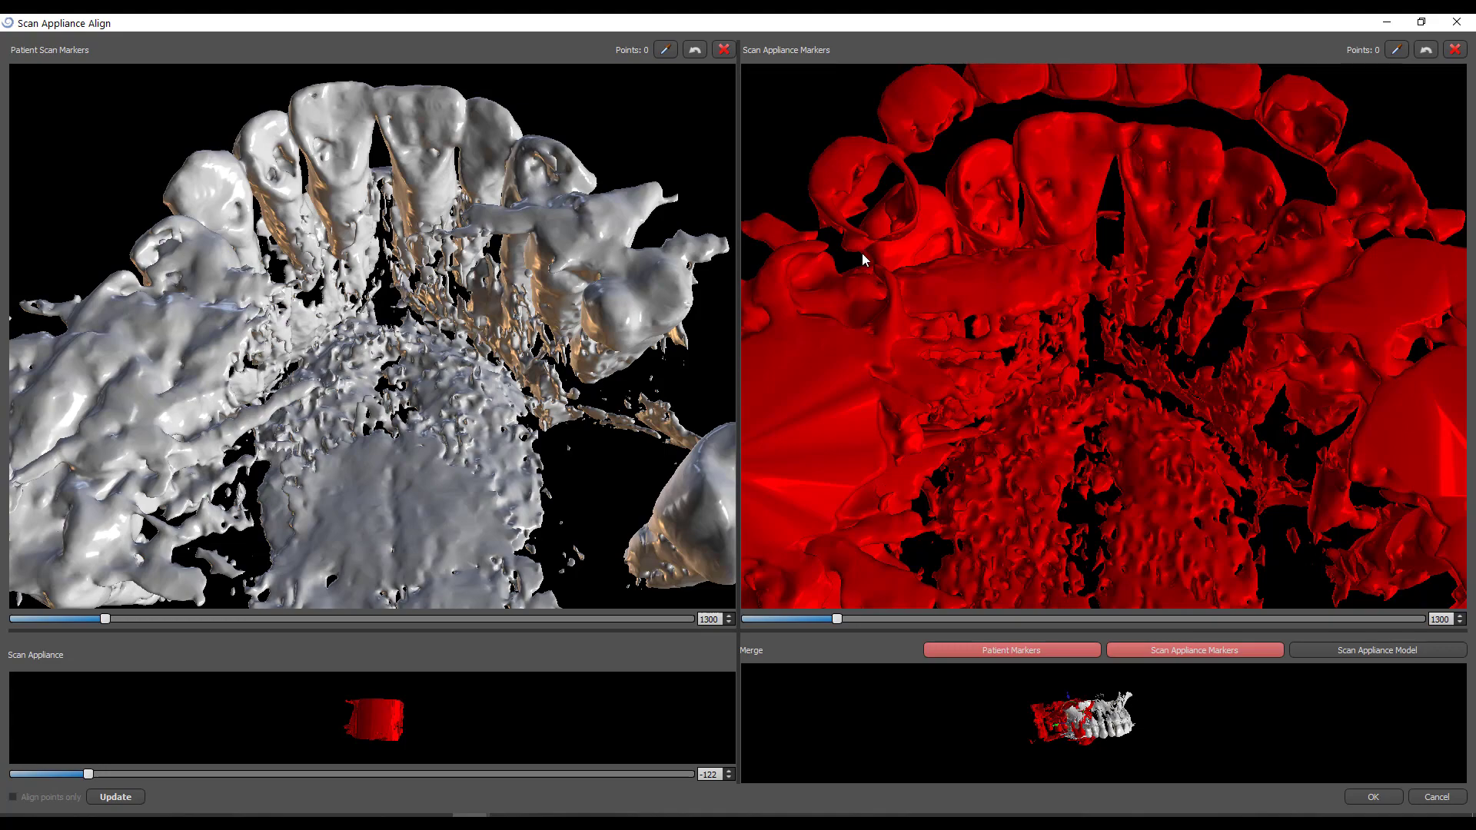
drag(371, 239, 570, 228)
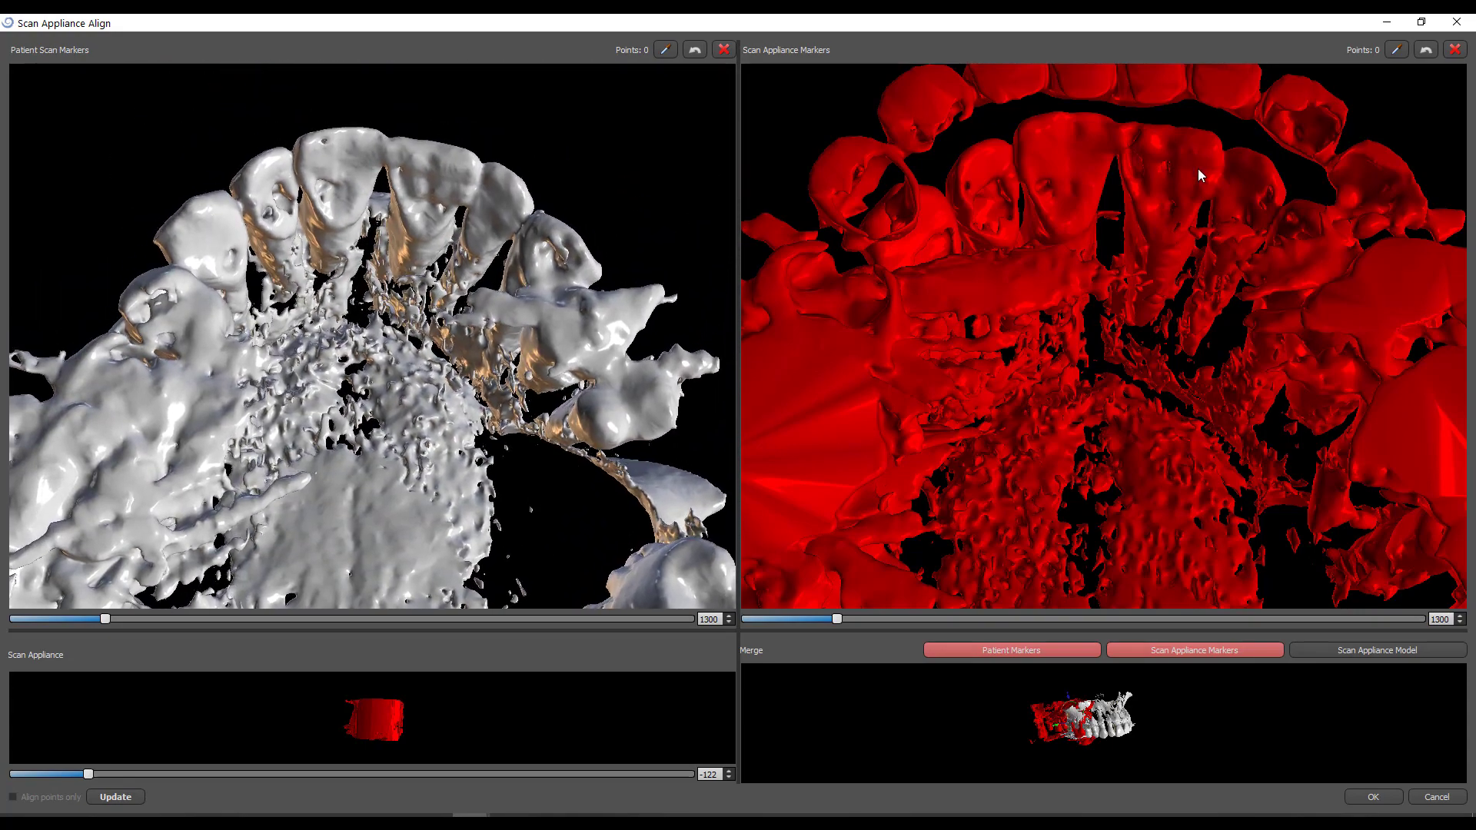
Step: Place the first two matching alignment marker pairs on front teeth of the patient scan and appliance
drag(1201, 177, 1261, 222)
key(ctrl)
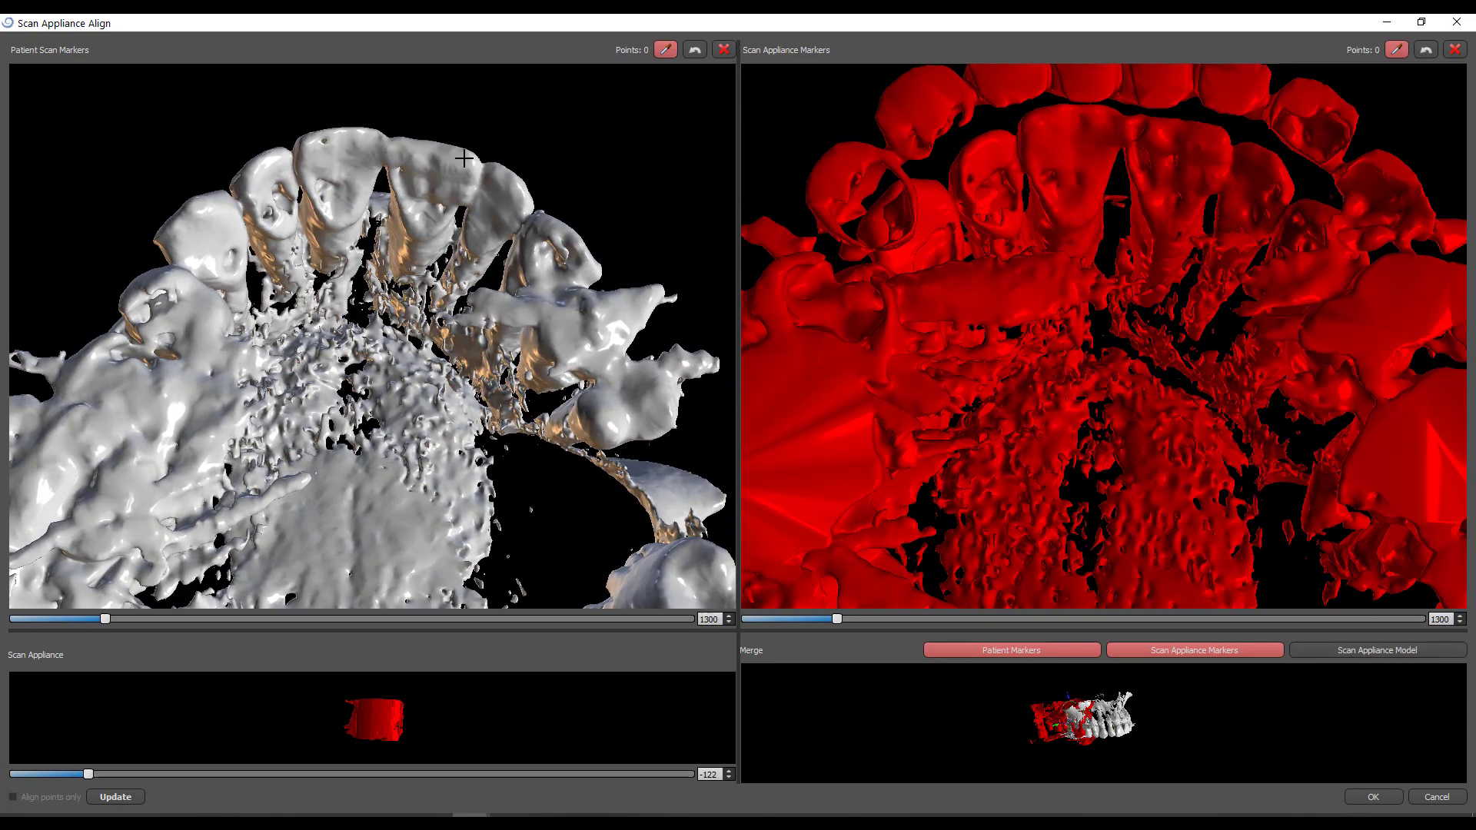
ctrl+click(464, 161)
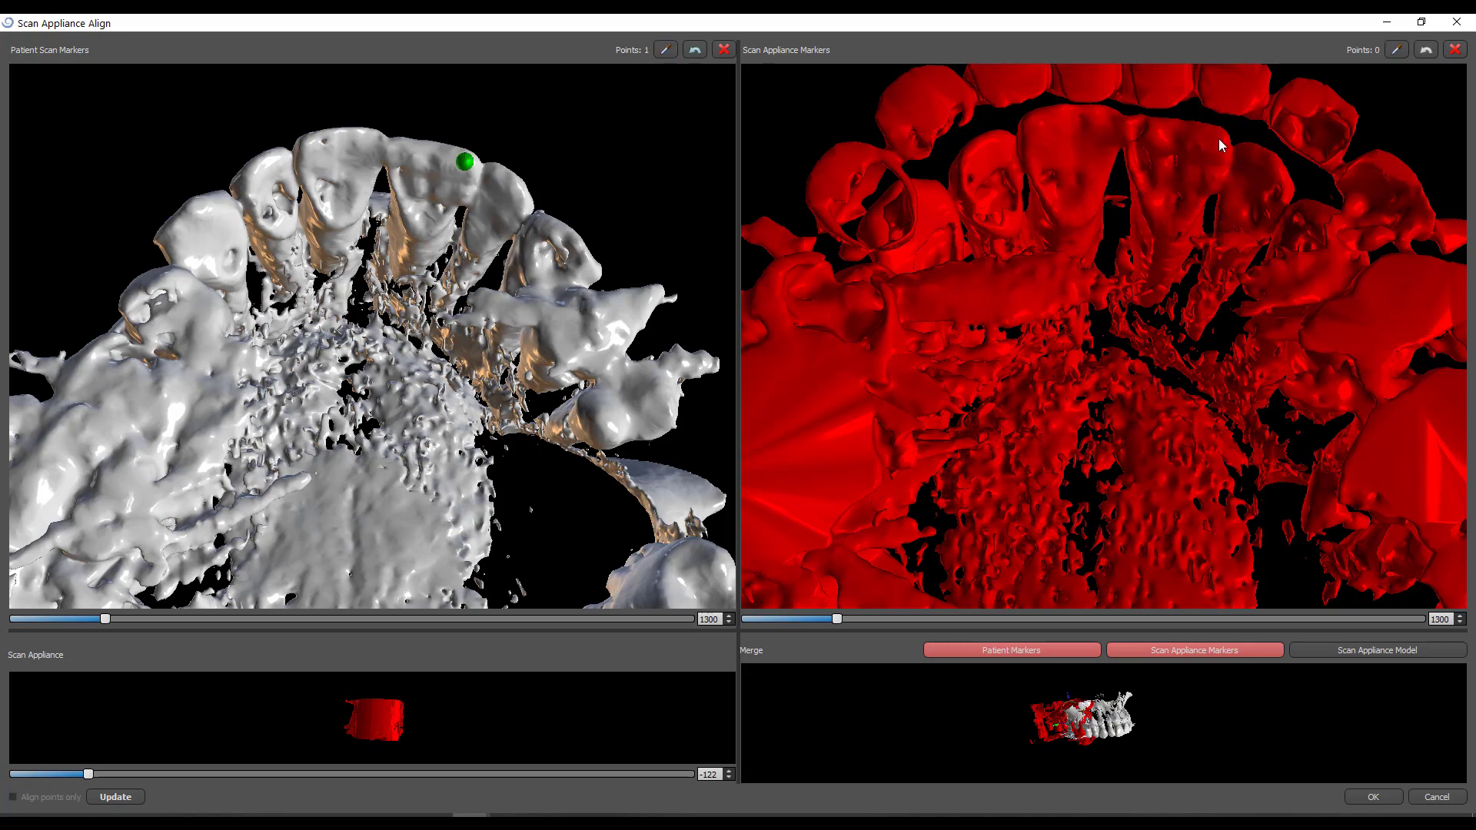
key(ctrl)
ctrl+click(1214, 137)
mouse_move(1048, 303)
mouse_down()
mouse_move(1166, 300)
mouse_move(945, 407)
mouse_up()
ctrl+click(996, 131)
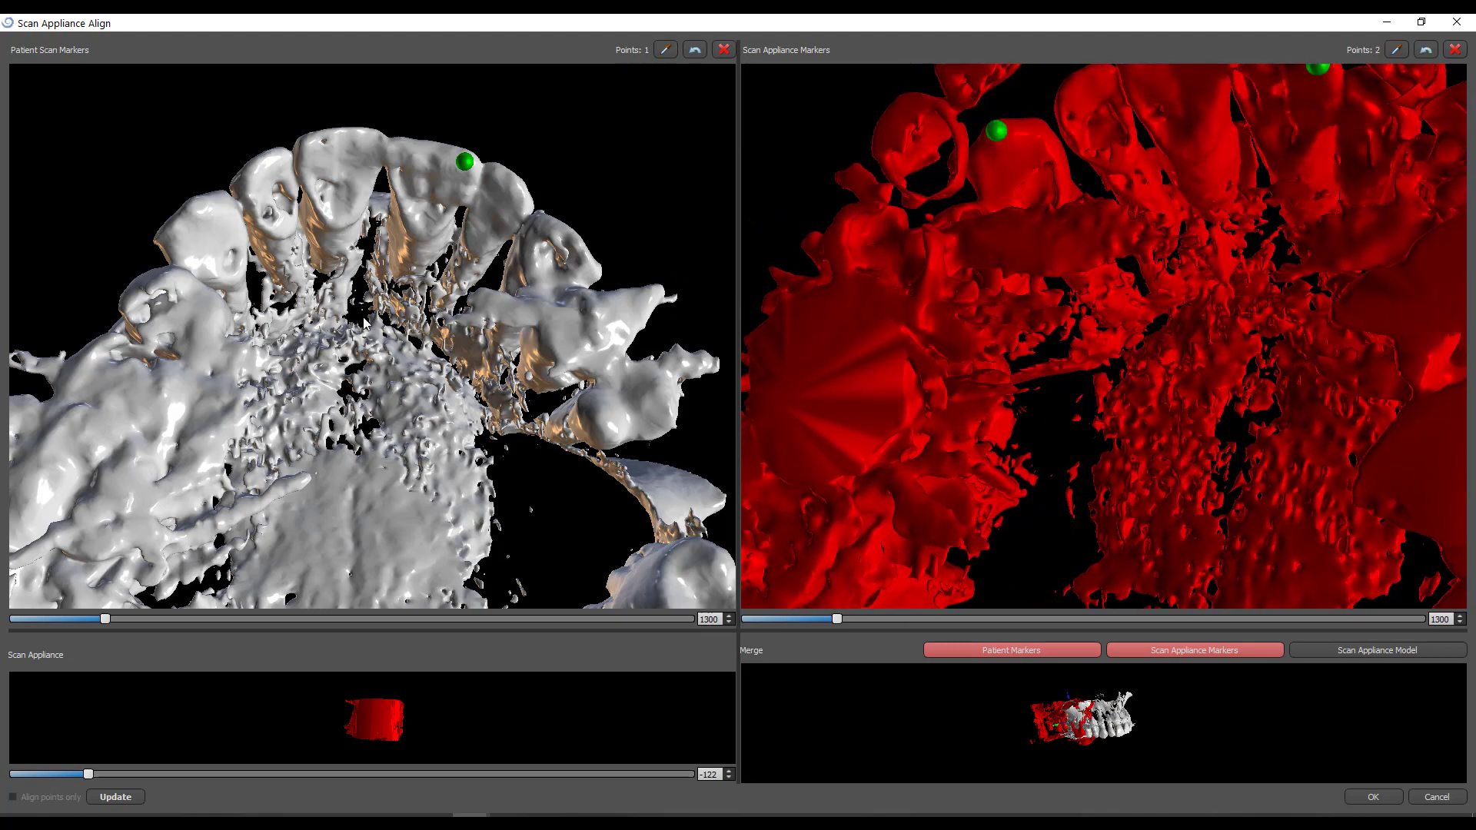
mouse_move(332, 335)
mouse_down()
mouse_move(126, 394)
mouse_move(203, 220)
mouse_move(637, 288)
mouse_up()
key(ctrl)
ctrl+click(202, 202)
Step: Add the third matching marker pair on a molar in both the patient scan and appliance
mouse_move(1224, 287)
mouse_down()
mouse_move(1076, 350)
mouse_move(1214, 293)
mouse_move(1233, 200)
mouse_move(1023, 501)
mouse_move(978, 383)
mouse_move(1036, 415)
mouse_move(1076, 342)
mouse_move(1162, 364)
mouse_up()
drag(361, 542, 262, 551)
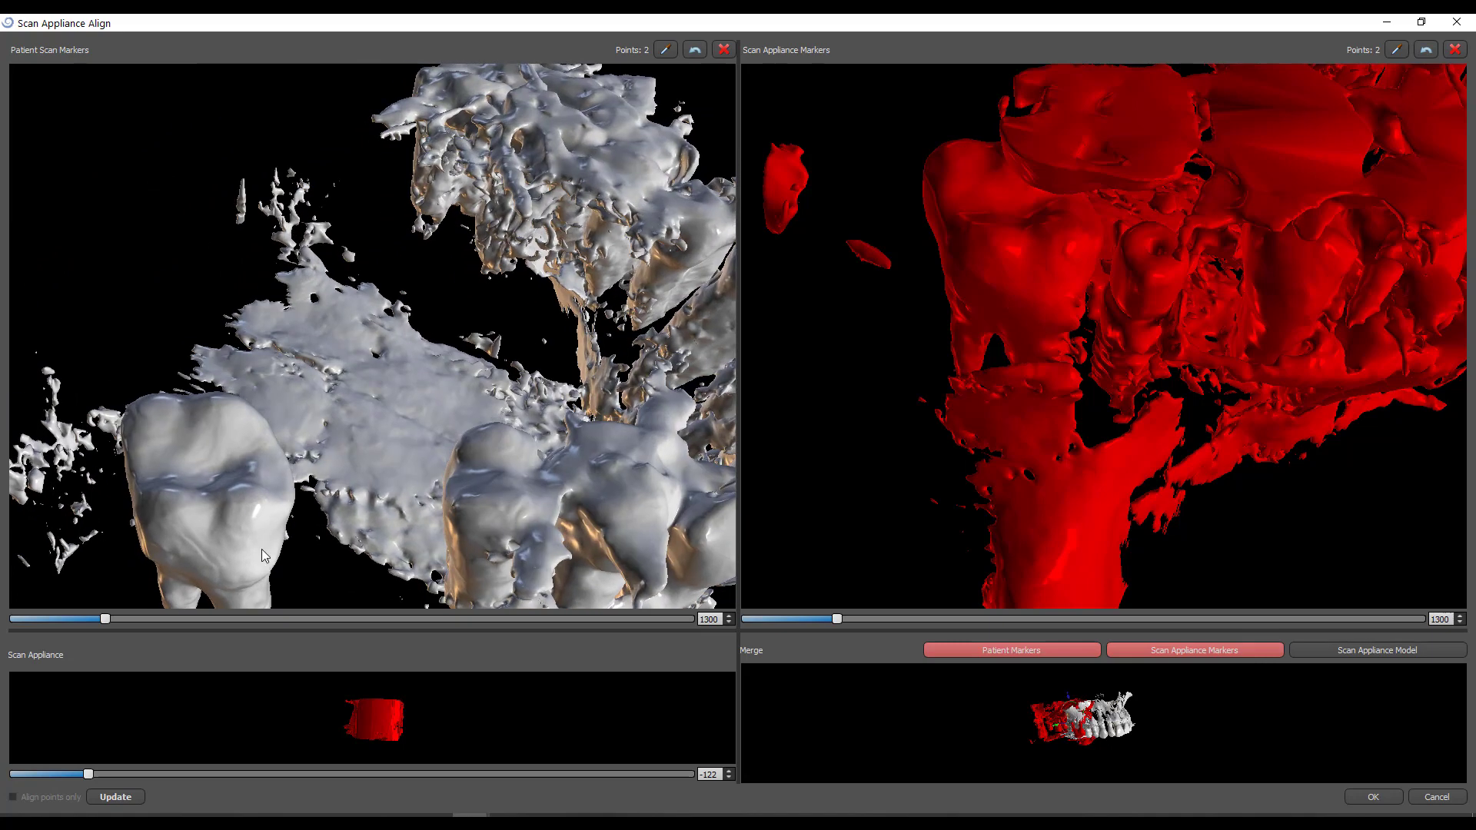
click(250, 491)
click(1067, 226)
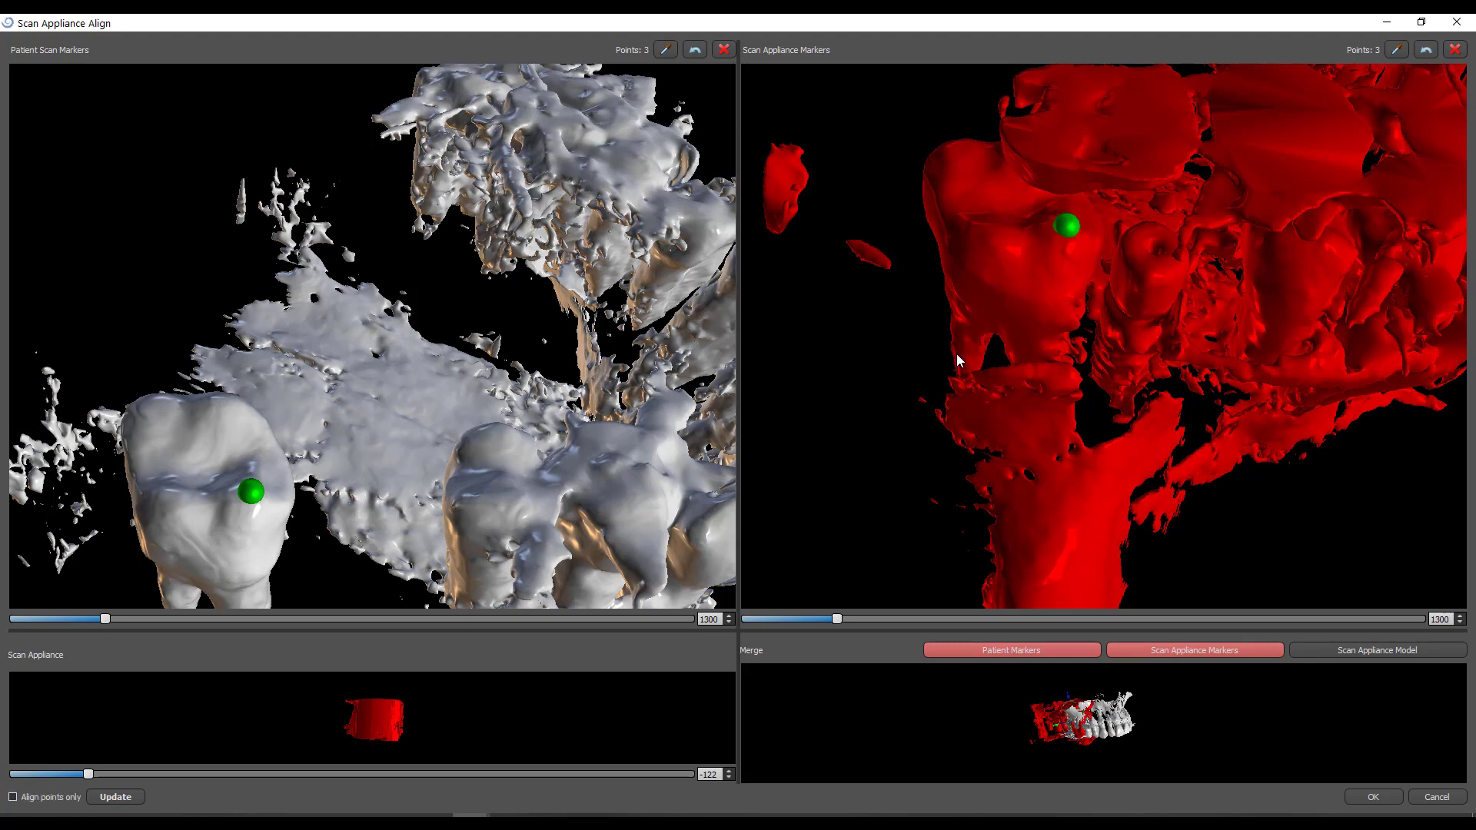
mouse_move(966, 385)
mouse_down()
mouse_move(929, 459)
mouse_move(1376, 430)
mouse_move(840, 418)
mouse_move(1076, 476)
mouse_up()
mouse_move(302, 453)
mouse_down()
mouse_move(391, 504)
mouse_move(19, 443)
mouse_up()
drag(183, 548, 484, 496)
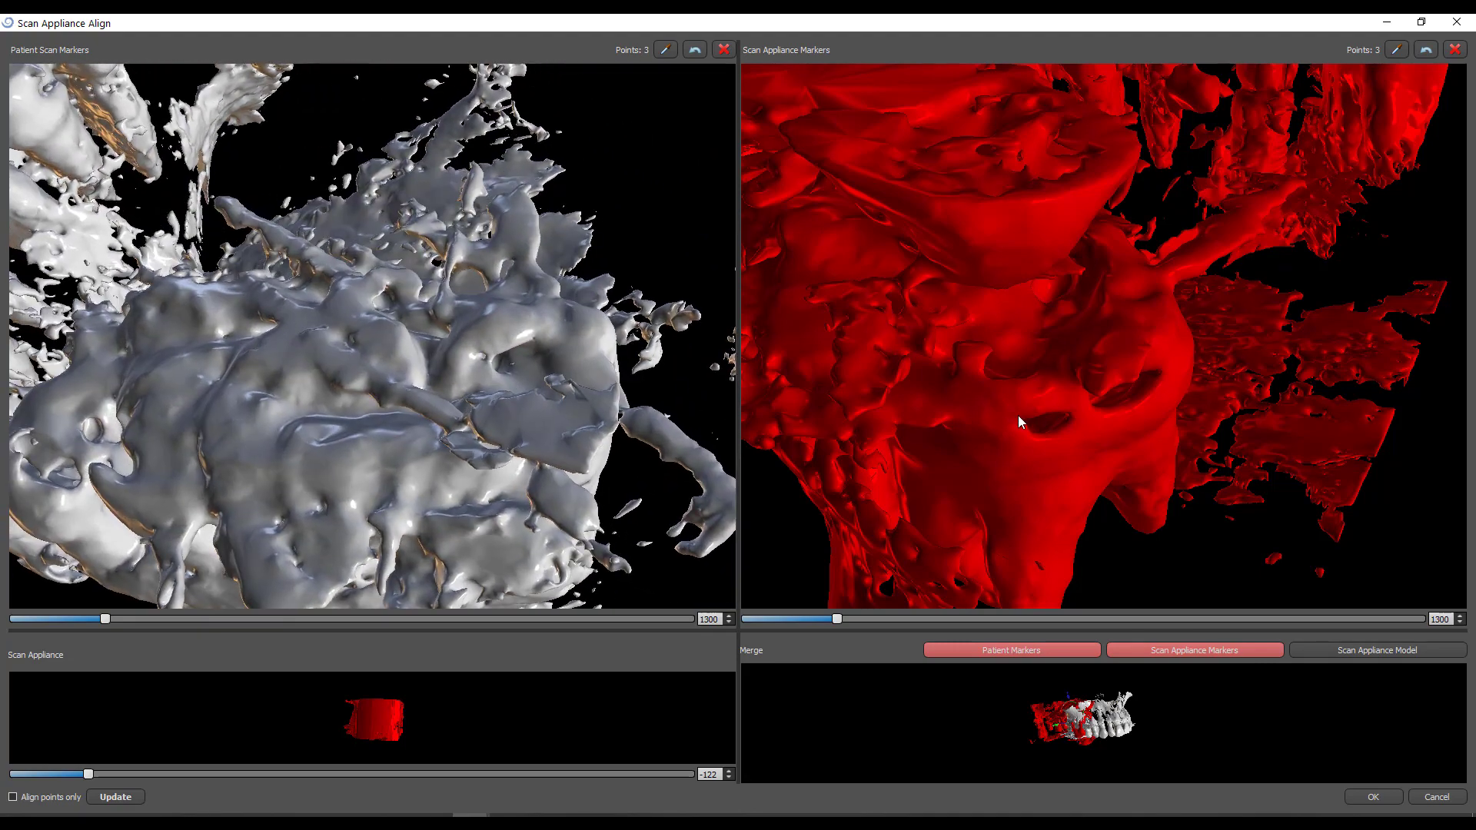
Step: Add the fourth matching marker pair on a tooth of the appliance and patient scan
drag(1045, 504, 1147, 471)
drag(430, 430, 237, 435)
drag(988, 446, 799, 361)
drag(323, 492, 643, 392)
drag(768, 338, 752, 499)
drag(306, 484, 284, 426)
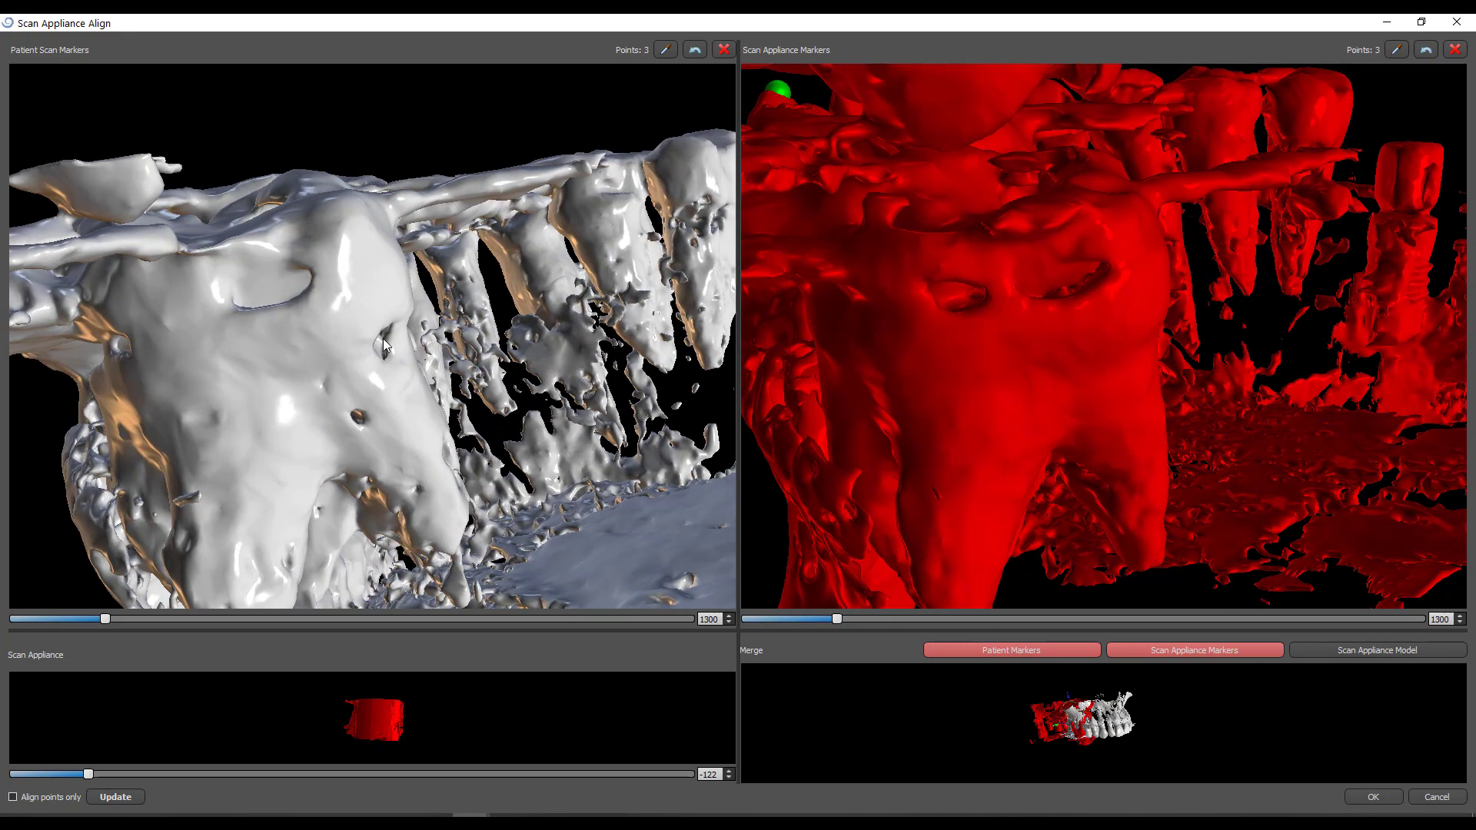
click(1106, 226)
click(340, 231)
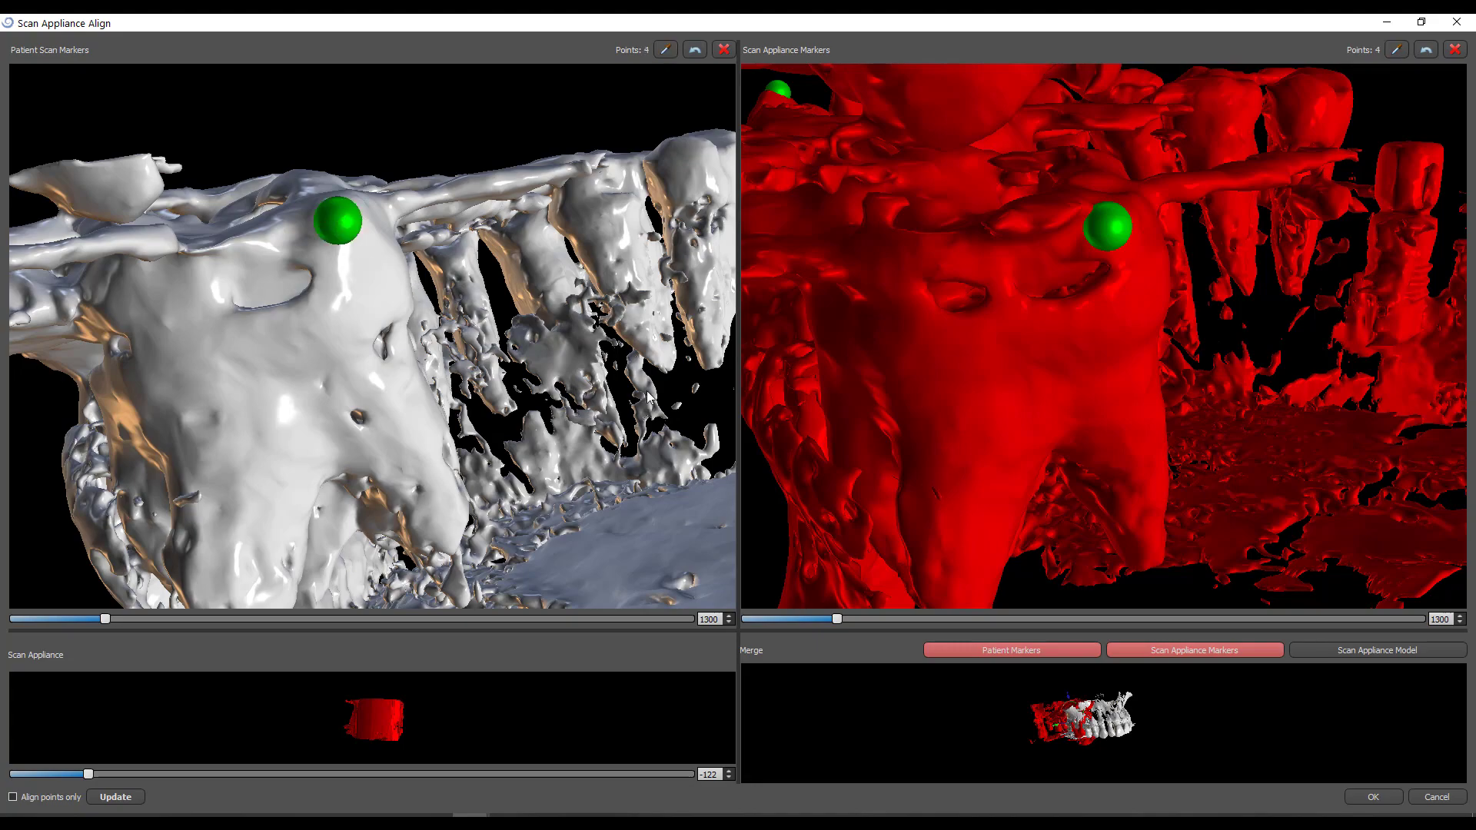
drag(341, 231, 576, 469)
Step: Place the fifth matching marker pair, then enlarge the Scan Appliance and Merge views
drag(1183, 268, 1199, 392)
drag(599, 438, 461, 484)
drag(1045, 474, 1280, 293)
drag(629, 527, 292, 492)
drag(1219, 376, 999, 431)
drag(477, 492, 538, 461)
drag(1031, 438, 1021, 509)
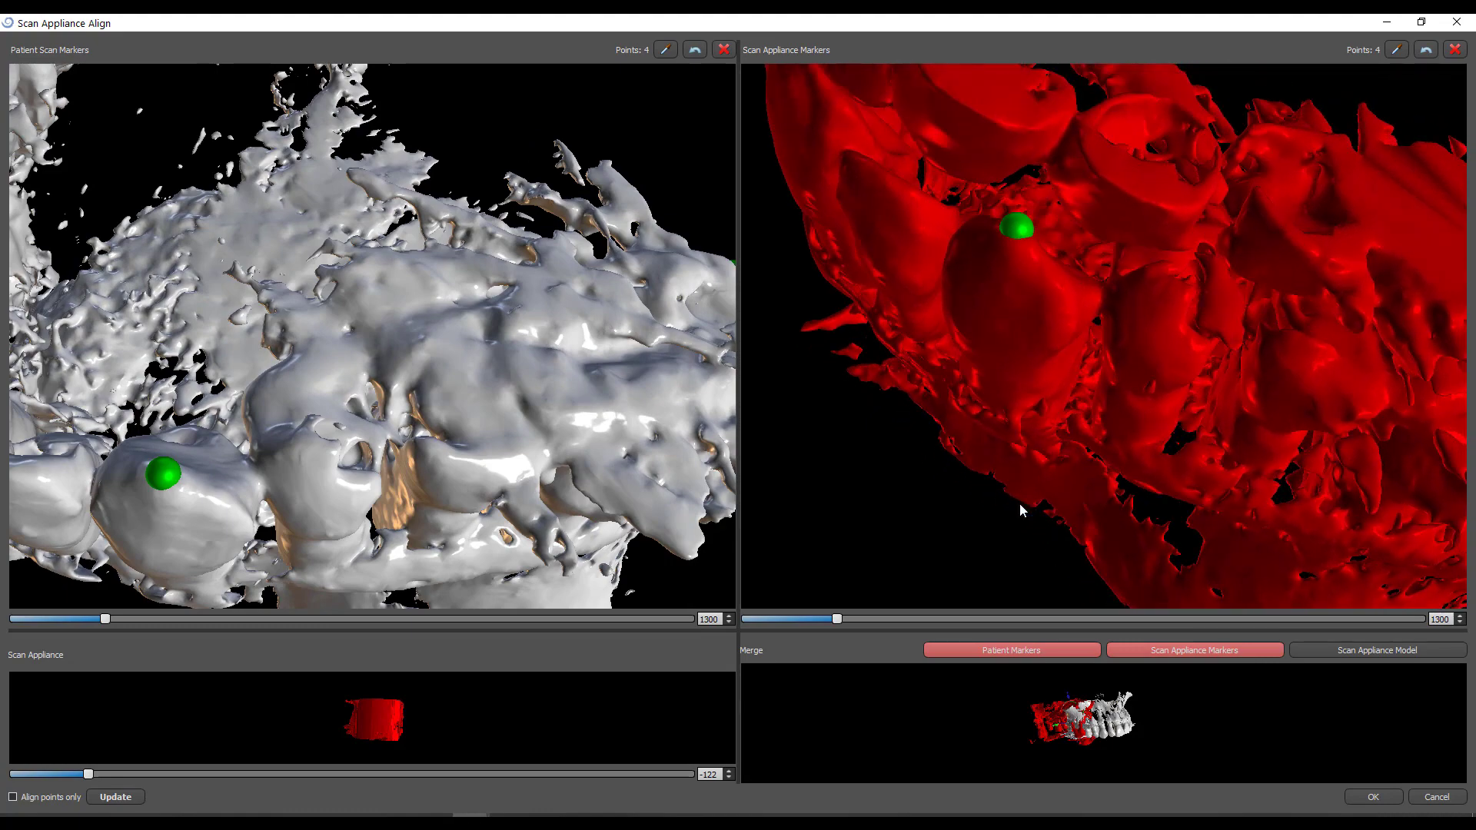
click(1175, 291)
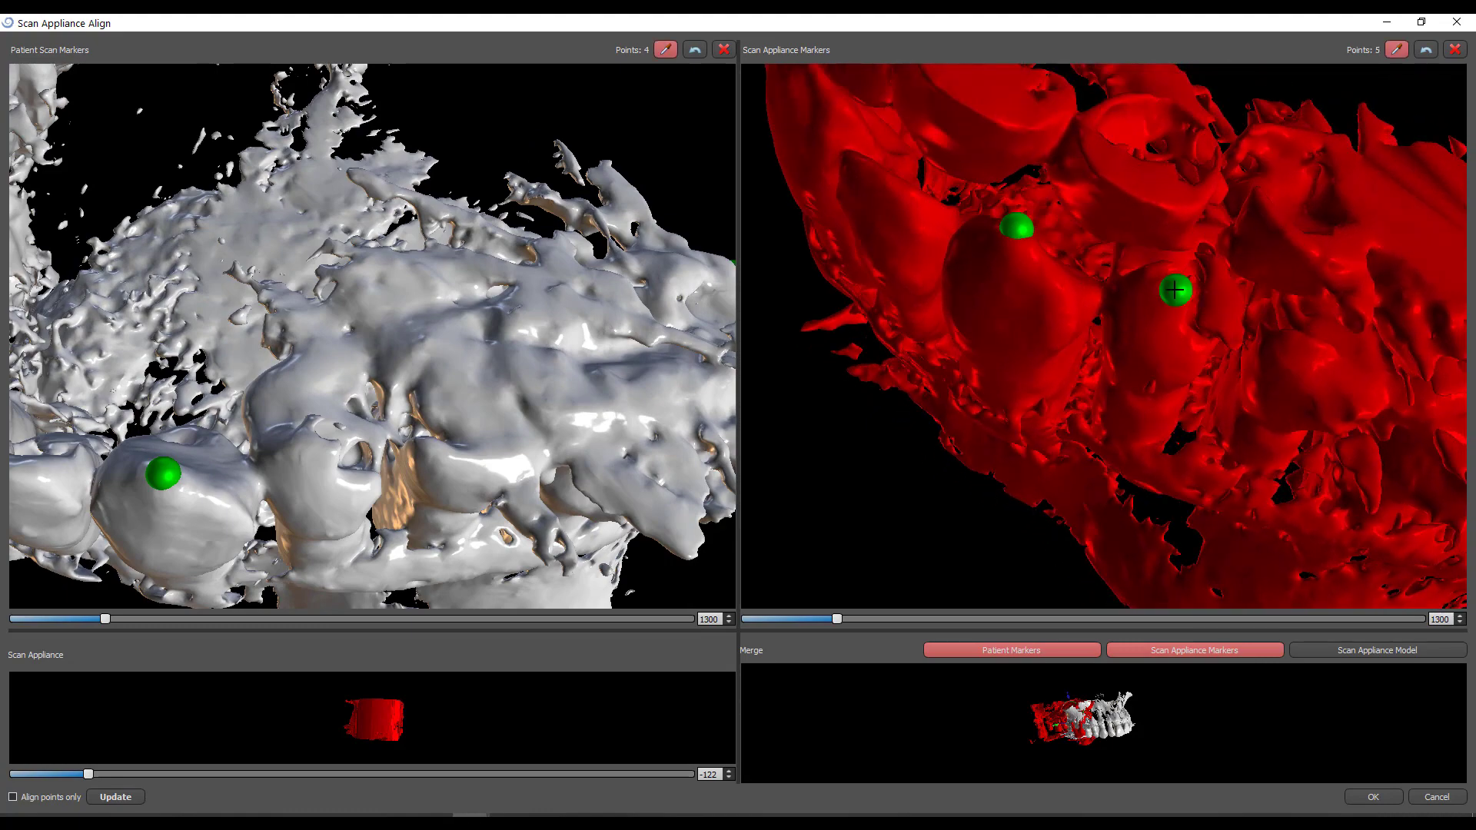
click(308, 449)
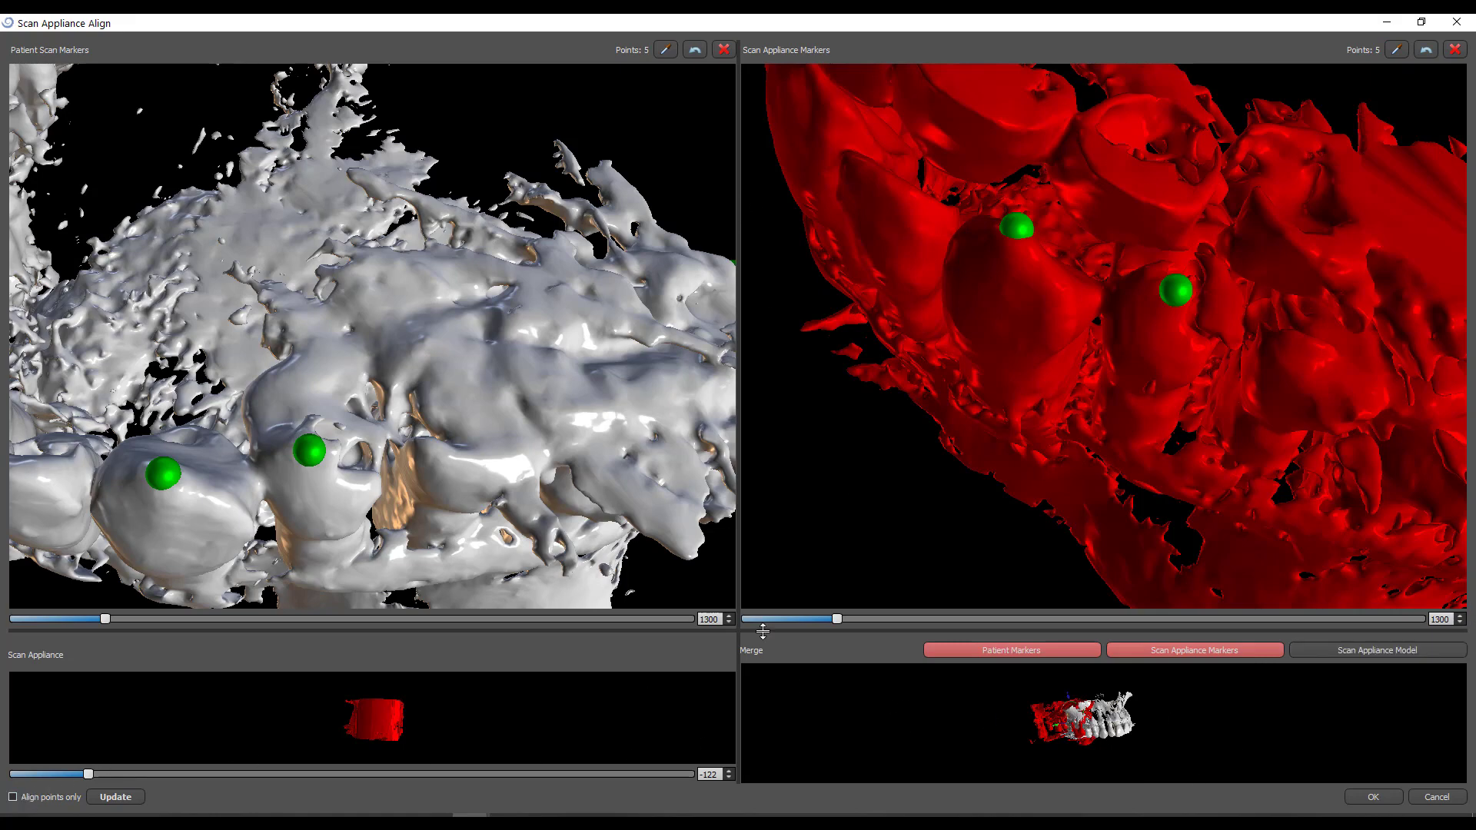
drag(763, 631, 768, 355)
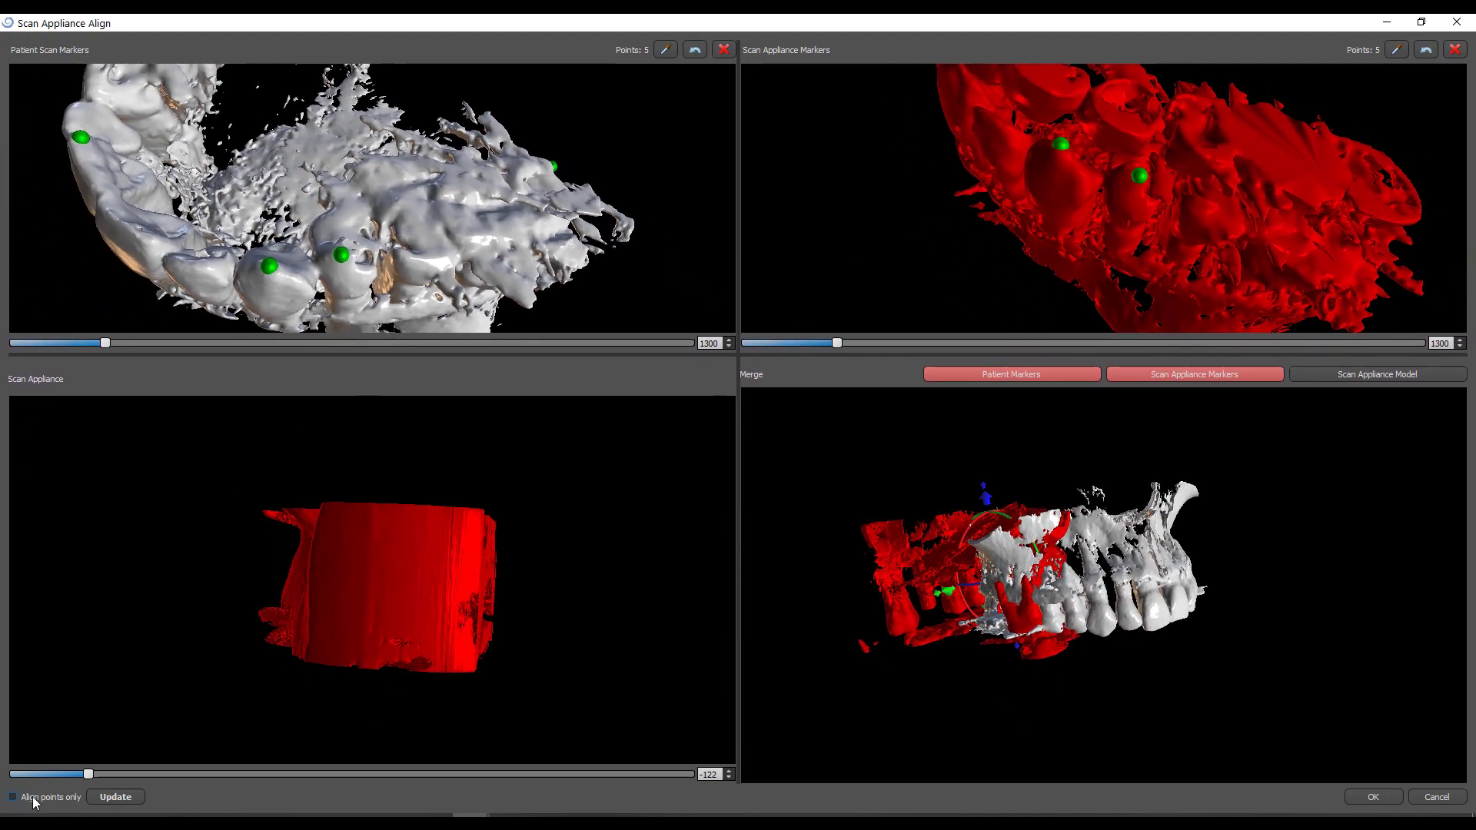
Step: Enable 'Align points only', update the merge, and inspect the aligned models from front, side and oblique views
click(14, 796)
click(116, 797)
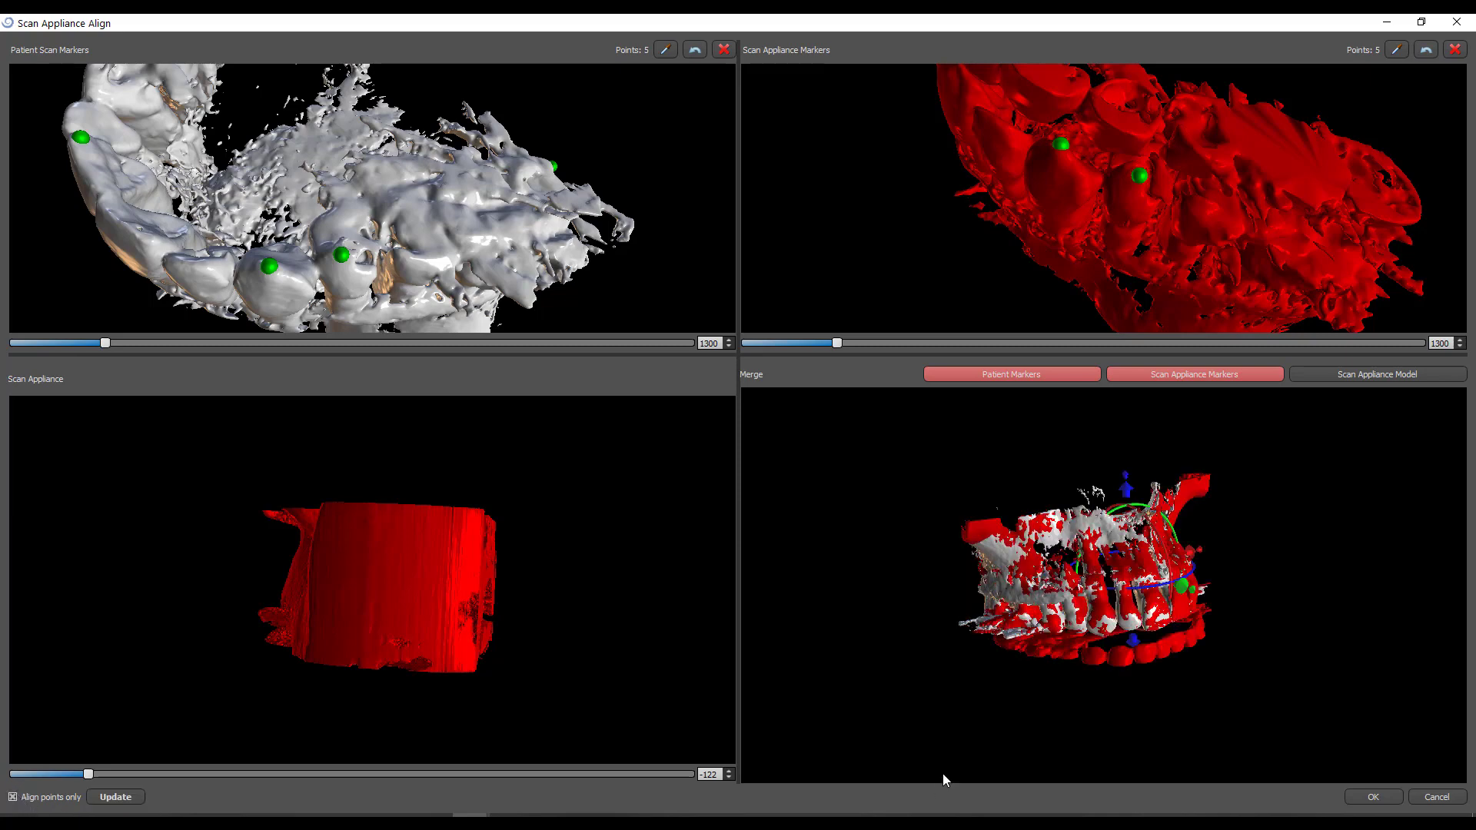
drag(976, 753, 1173, 695)
scroll(1145, 699, up, 5)
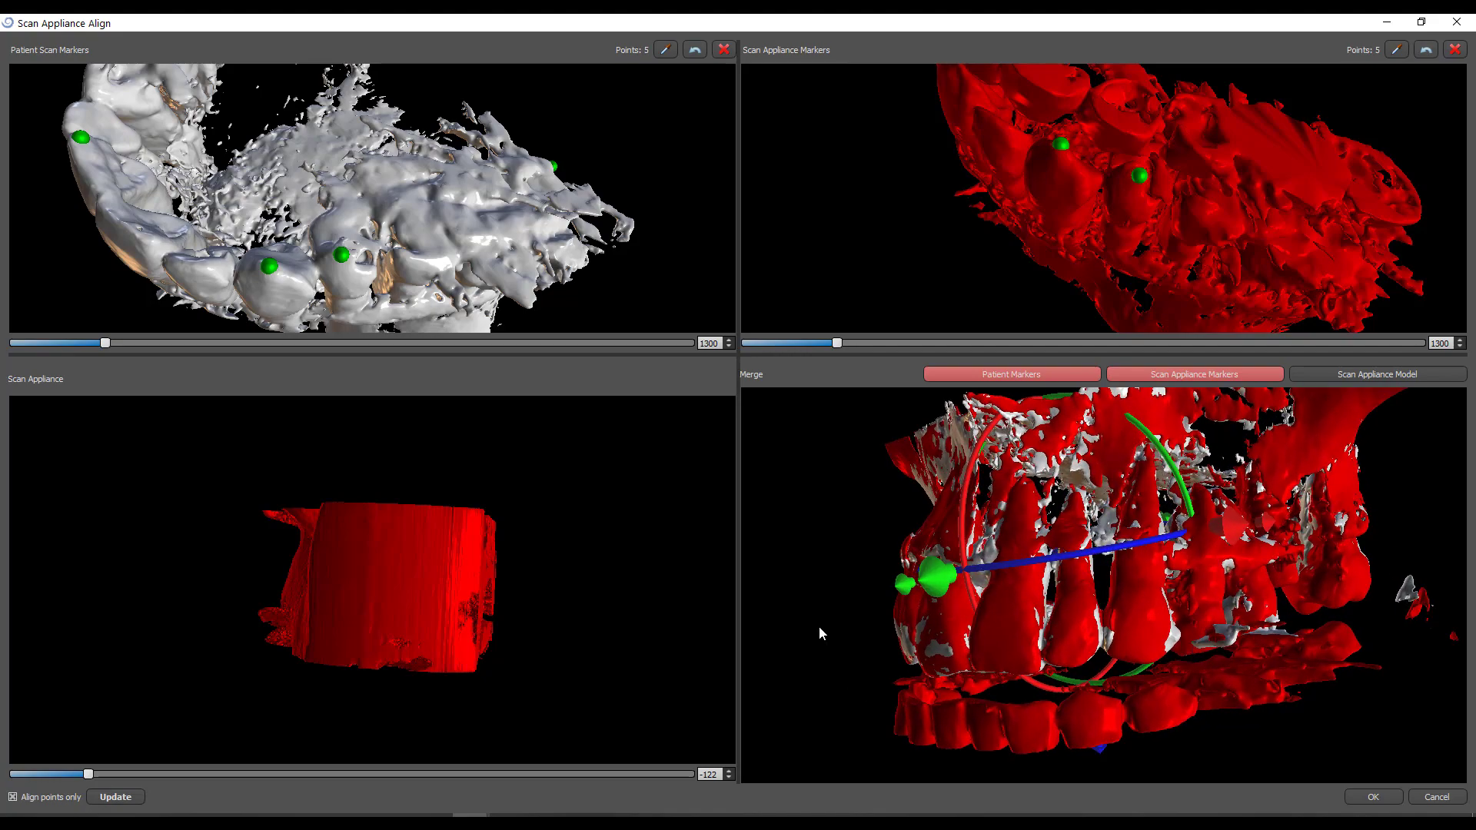
drag(818, 625, 1403, 631)
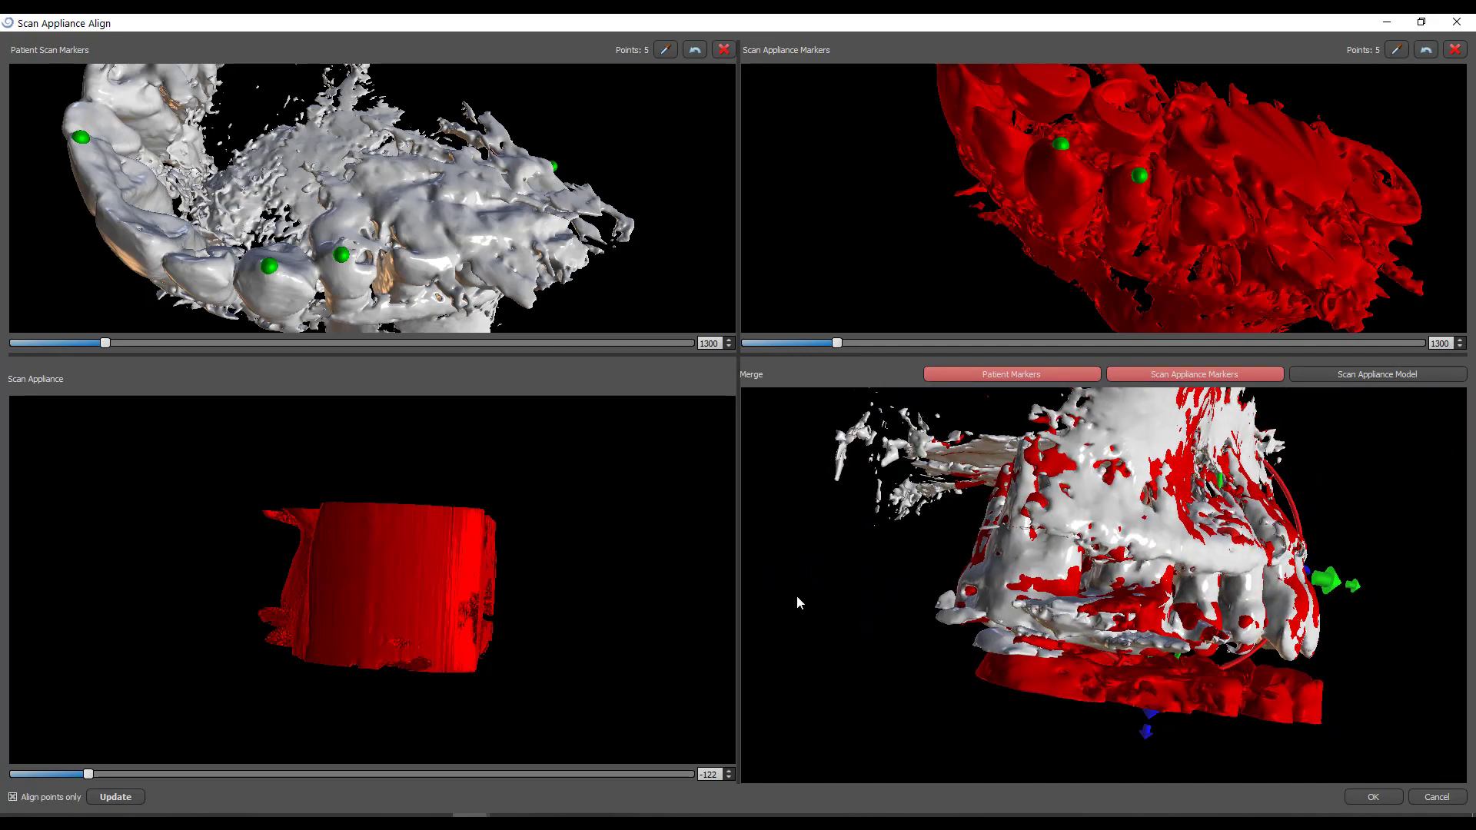
drag(798, 597, 1133, 640)
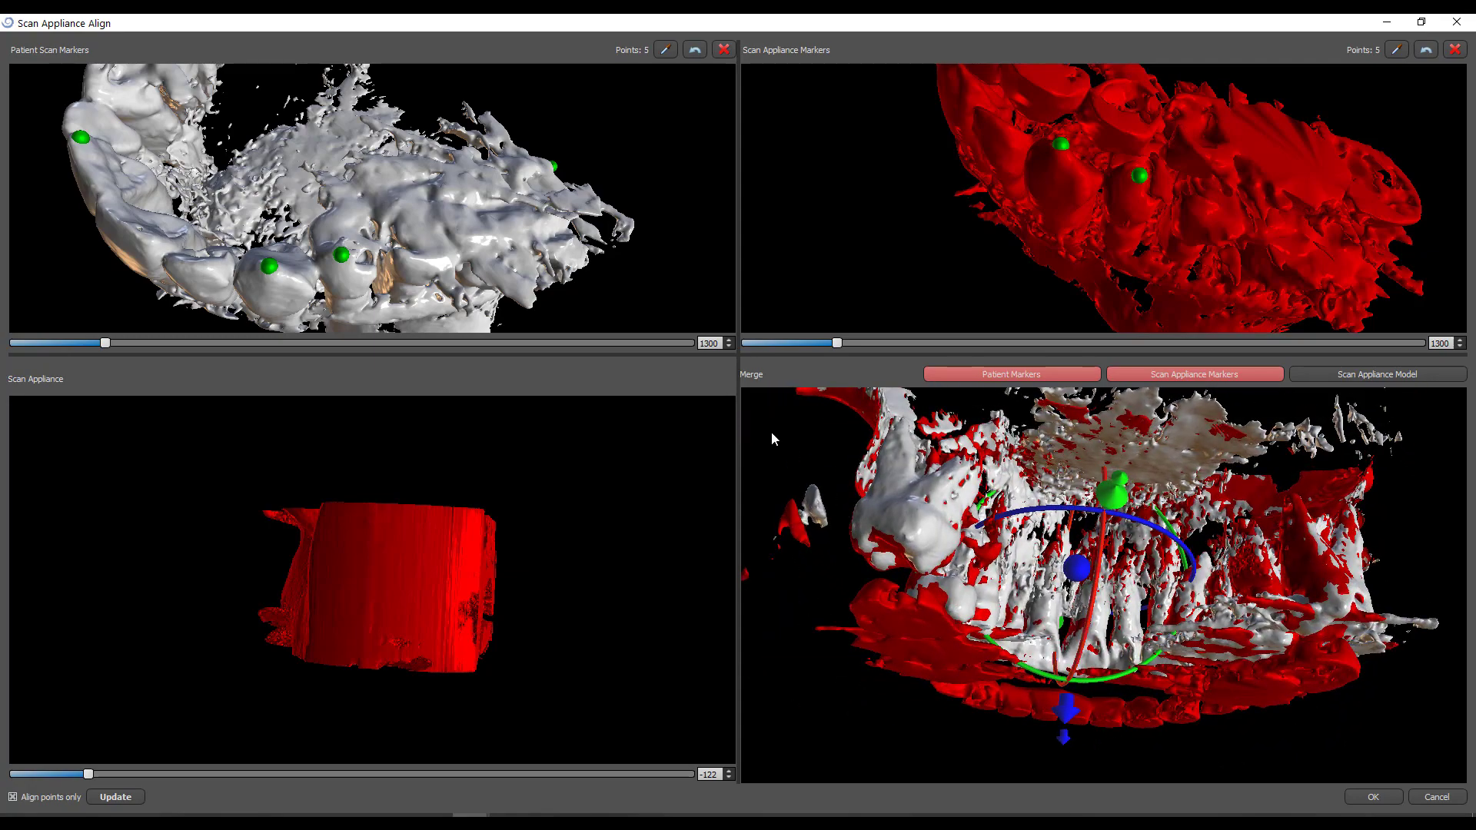
drag(768, 435, 1021, 727)
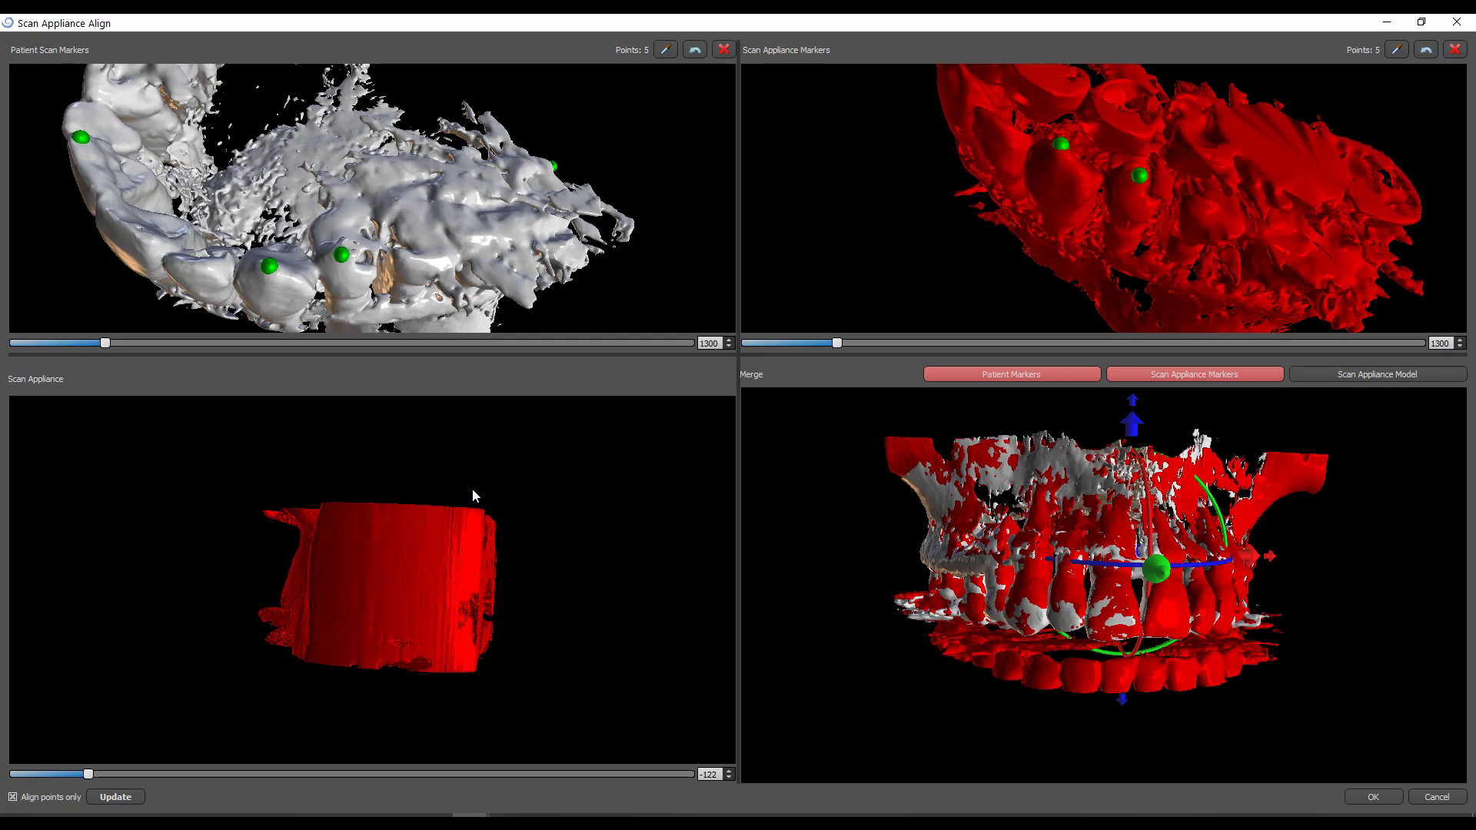
drag(463, 494, 504, 582)
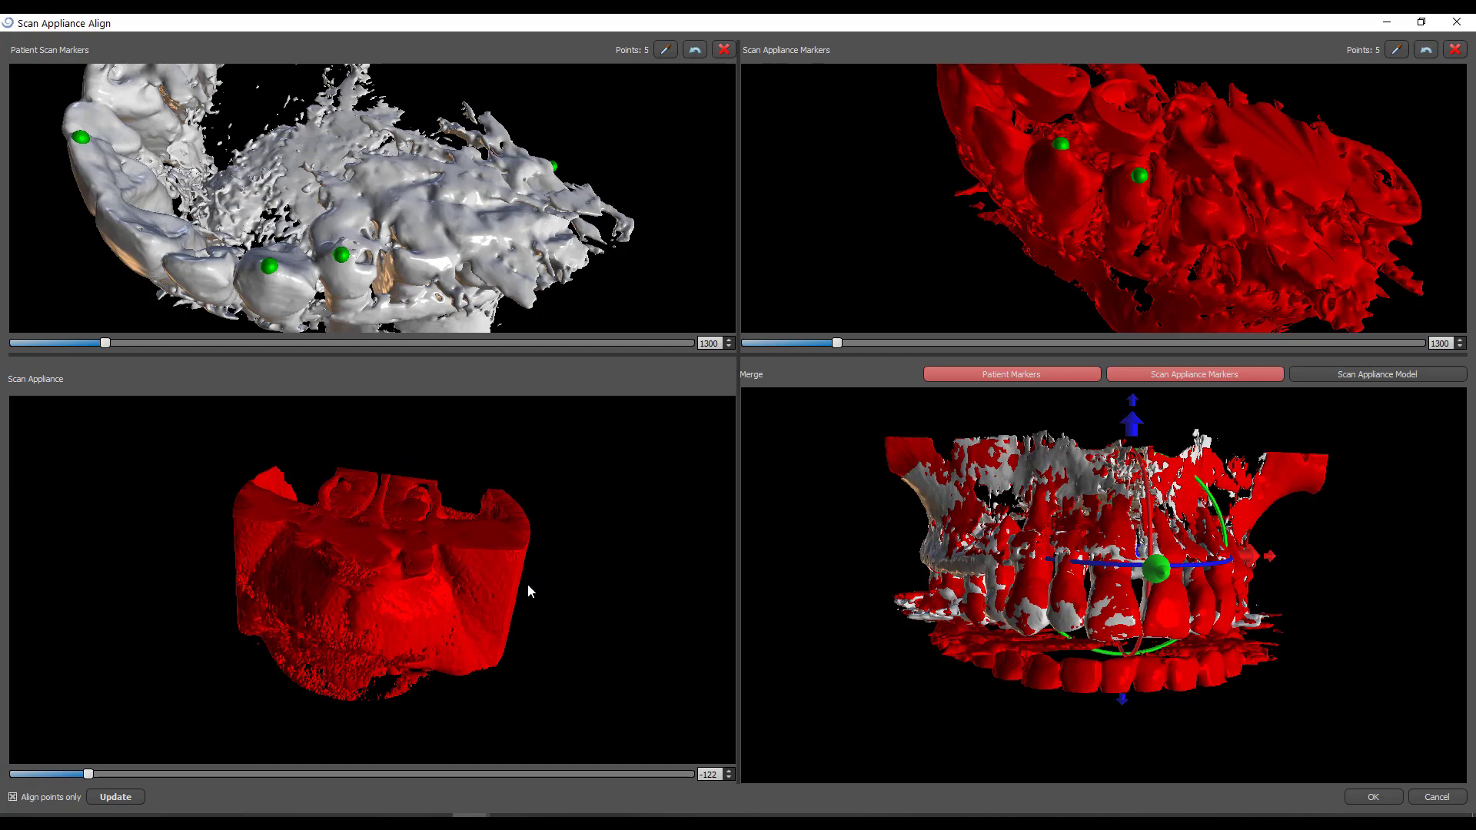
Step: Move the Scan Appliance threshold slider toward 1749 and inspect the rebuilt models from several angles
drag(510, 619, 317, 646)
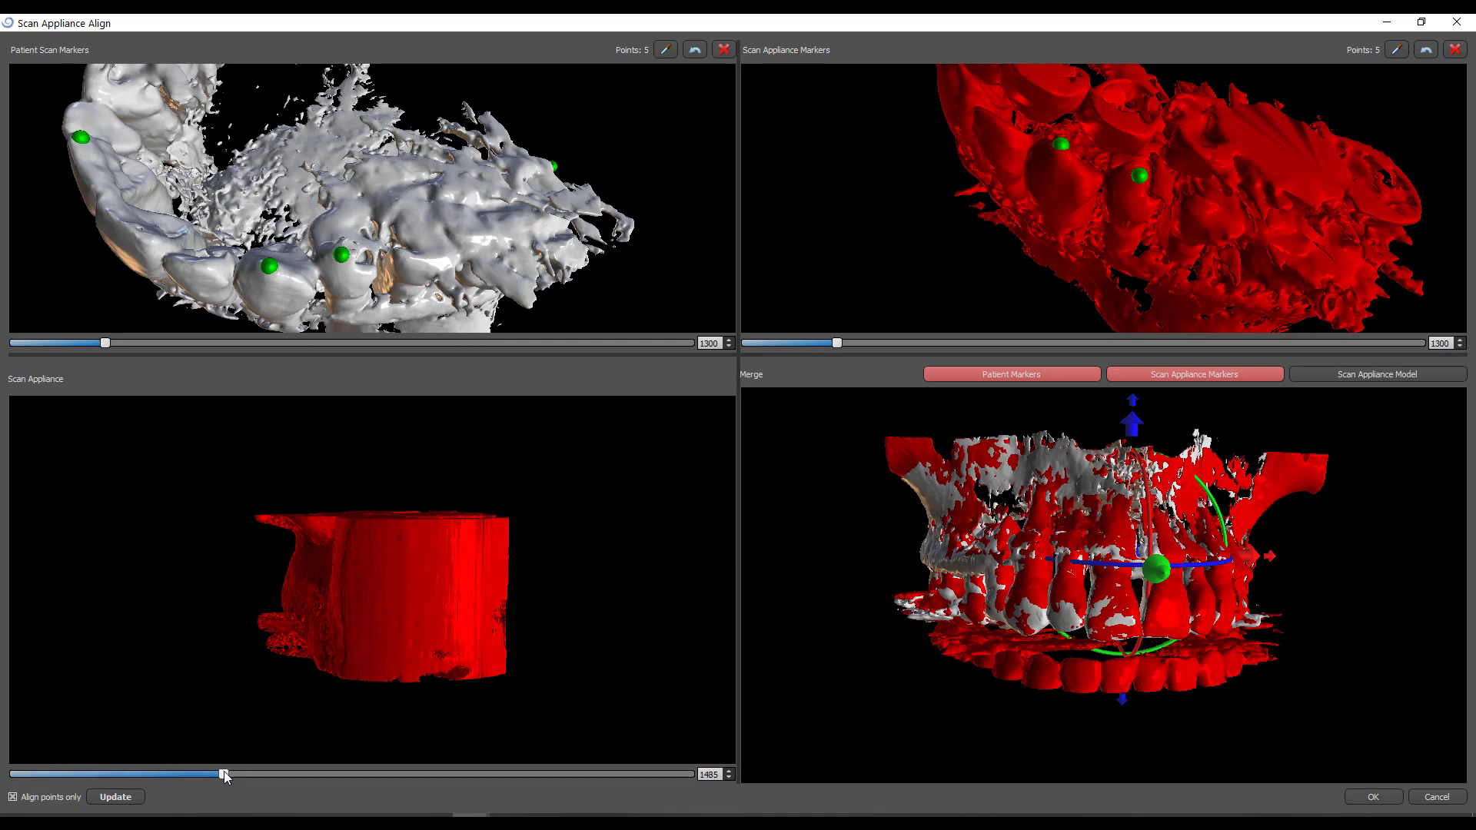
drag(237, 771, 246, 775)
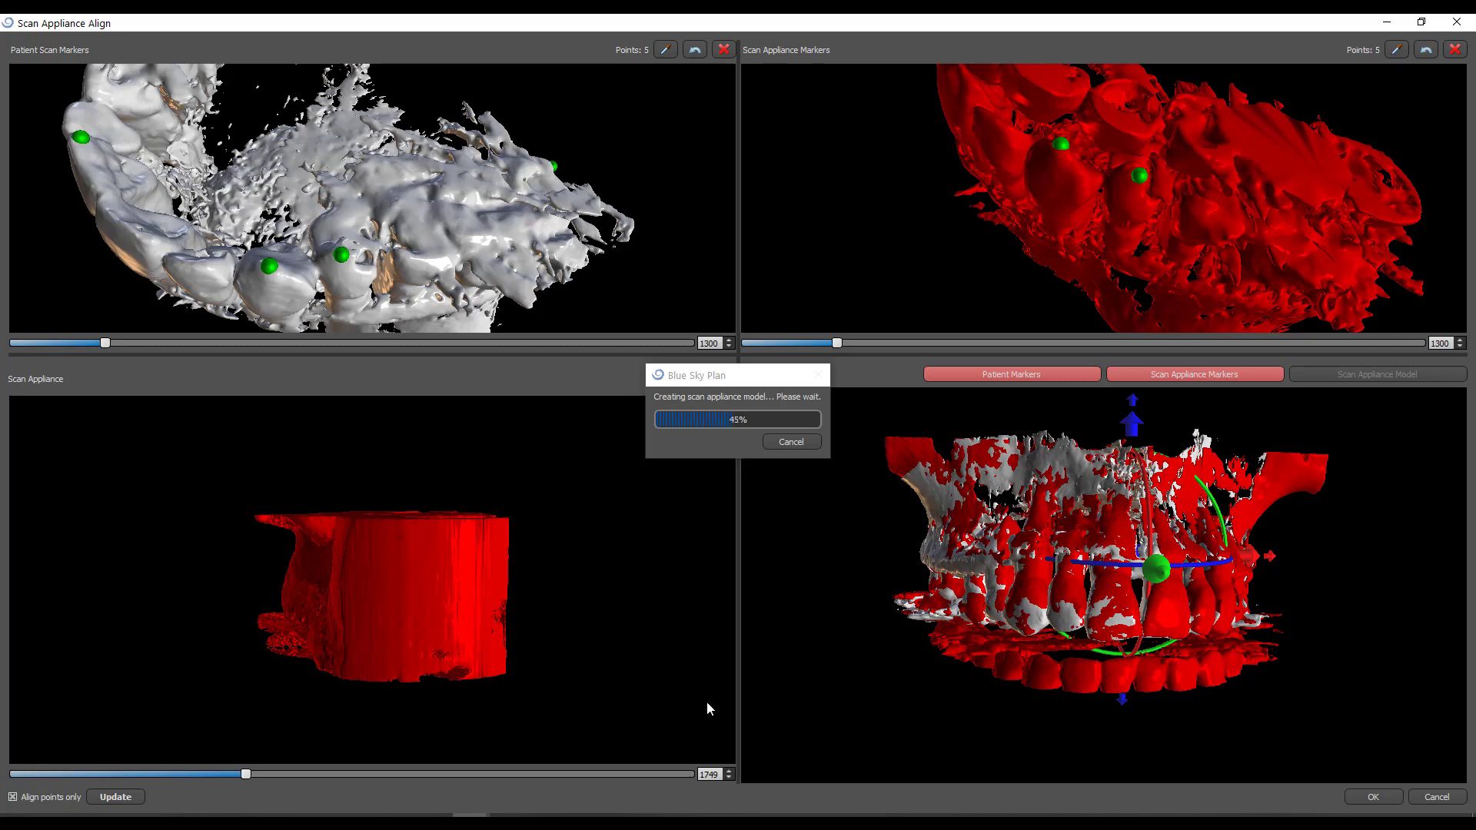
drag(638, 535, 352, 630)
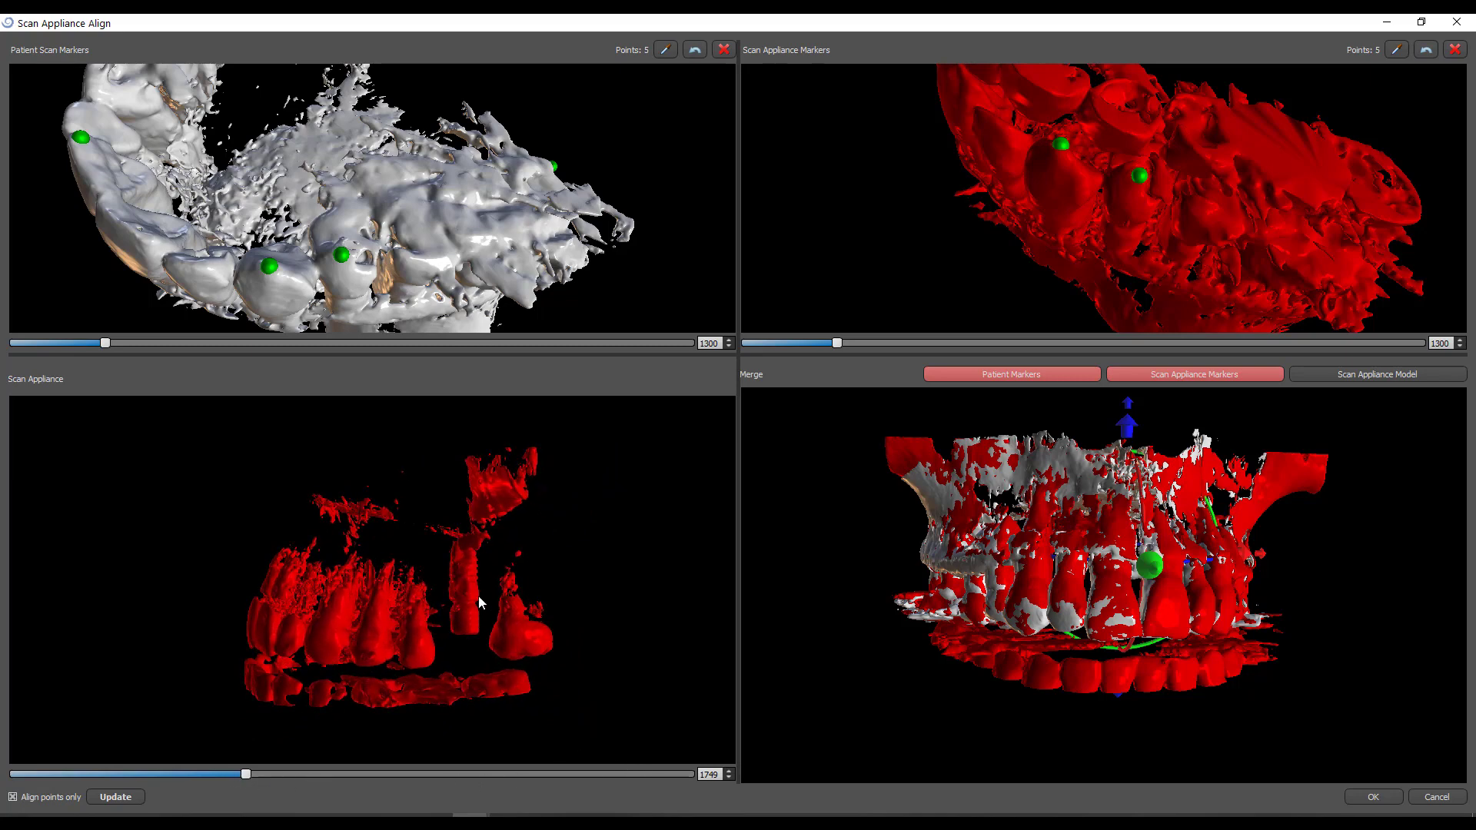
drag(478, 601, 336, 711)
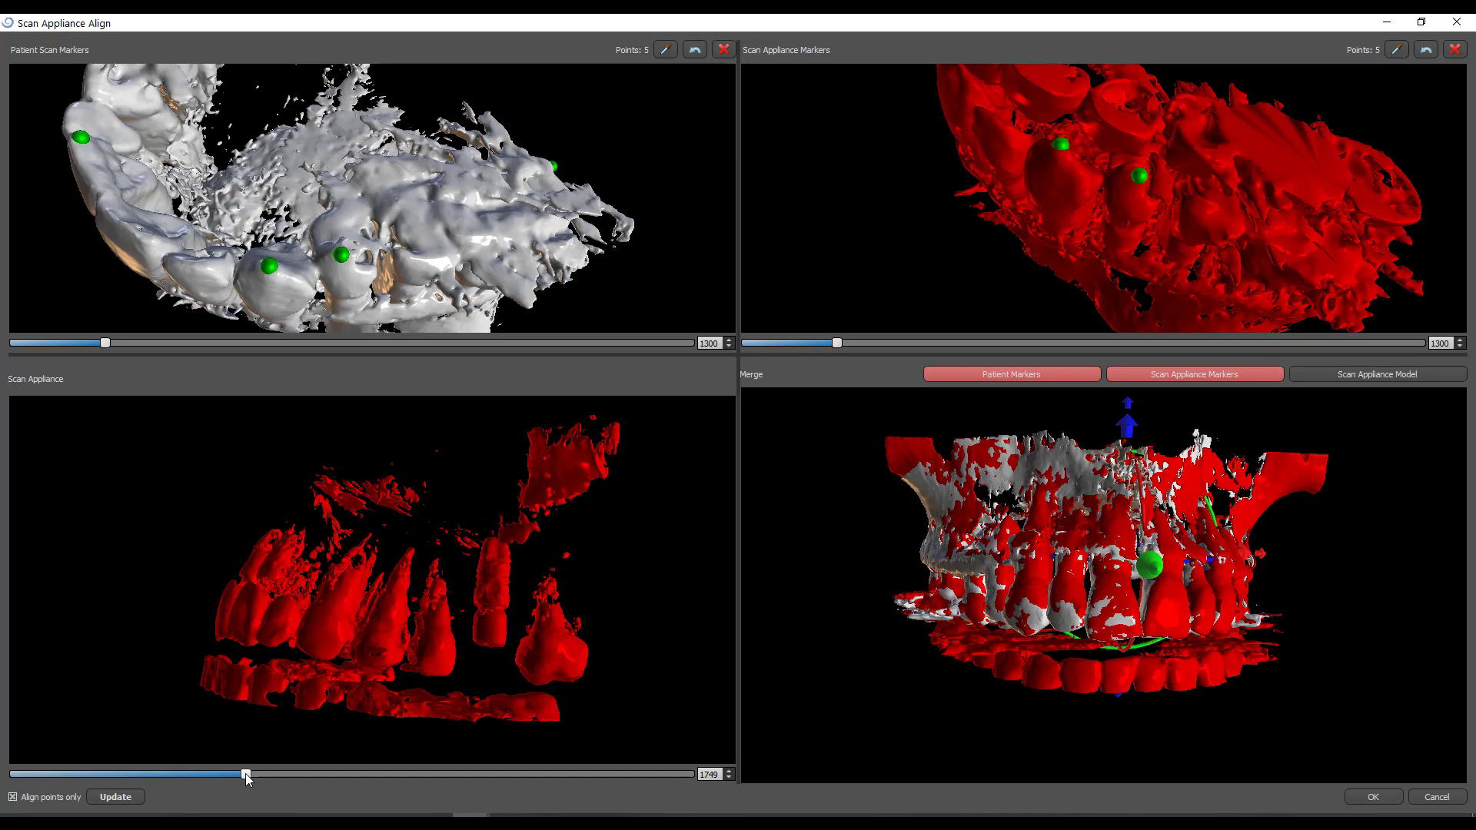
drag(469, 205, 431, 185)
drag(1062, 169, 1225, 33)
drag(1161, 137, 1339, 322)
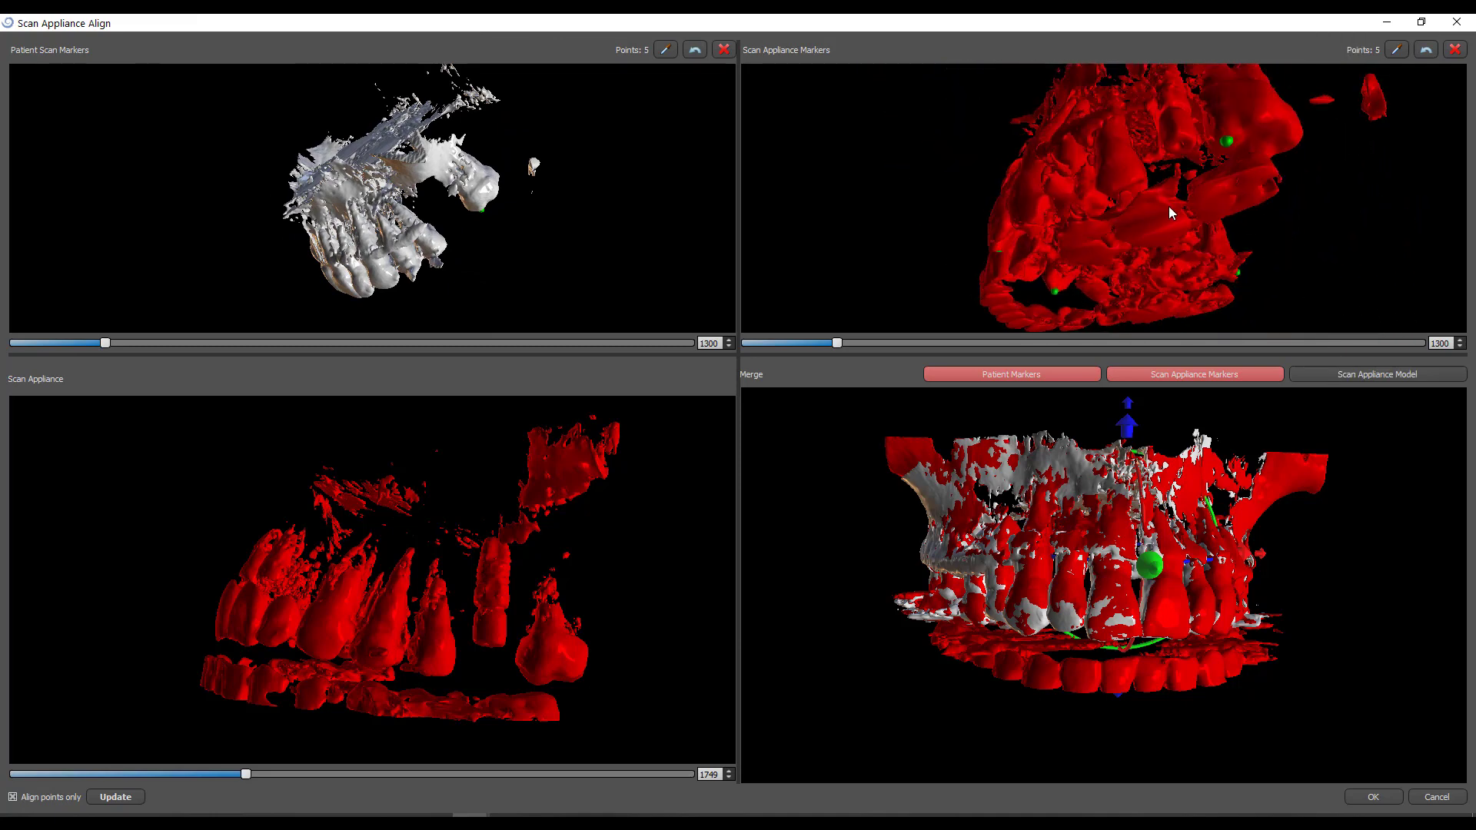
drag(1169, 229, 833, 254)
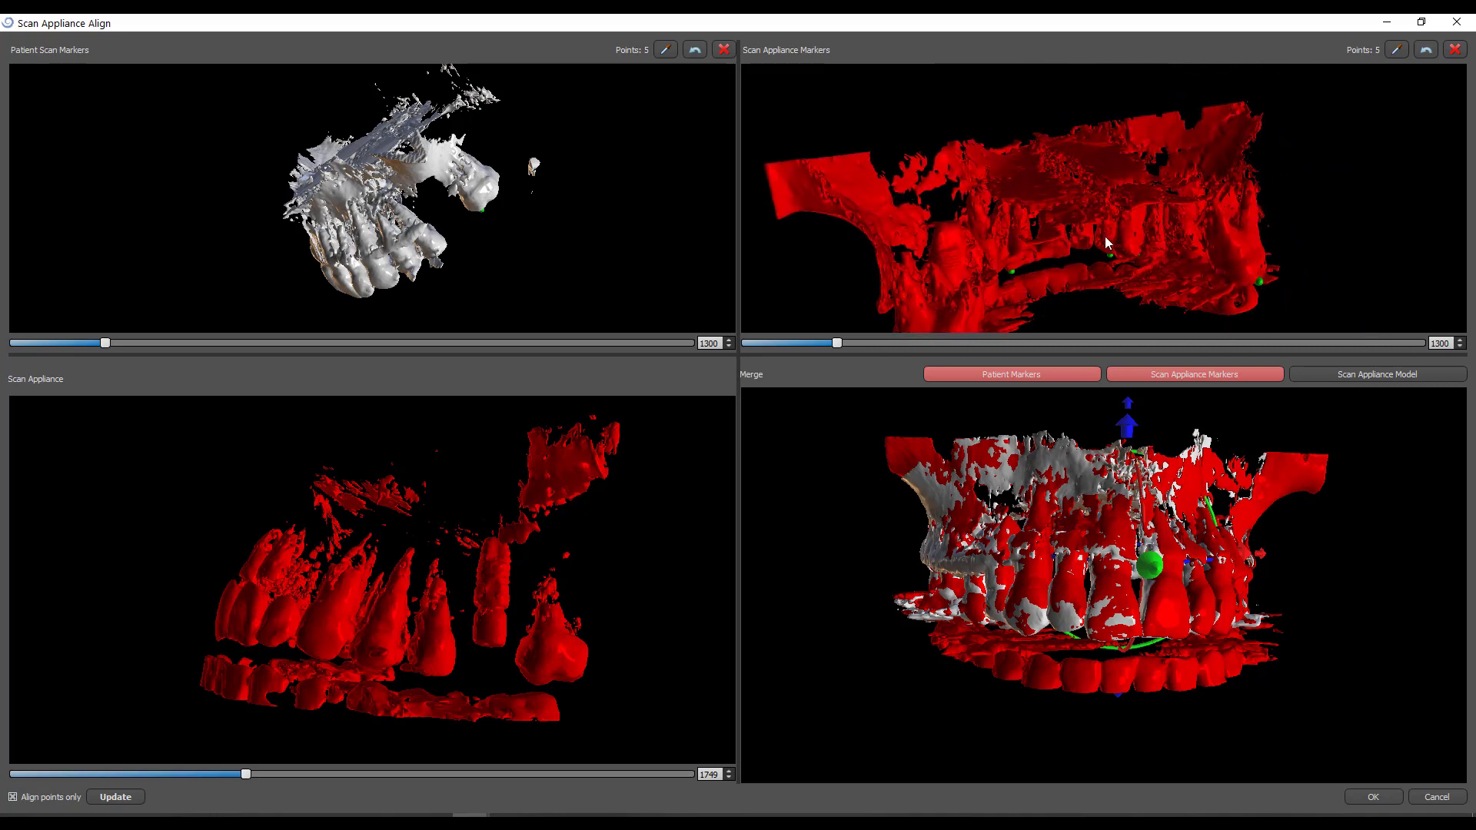
drag(1176, 221, 949, 177)
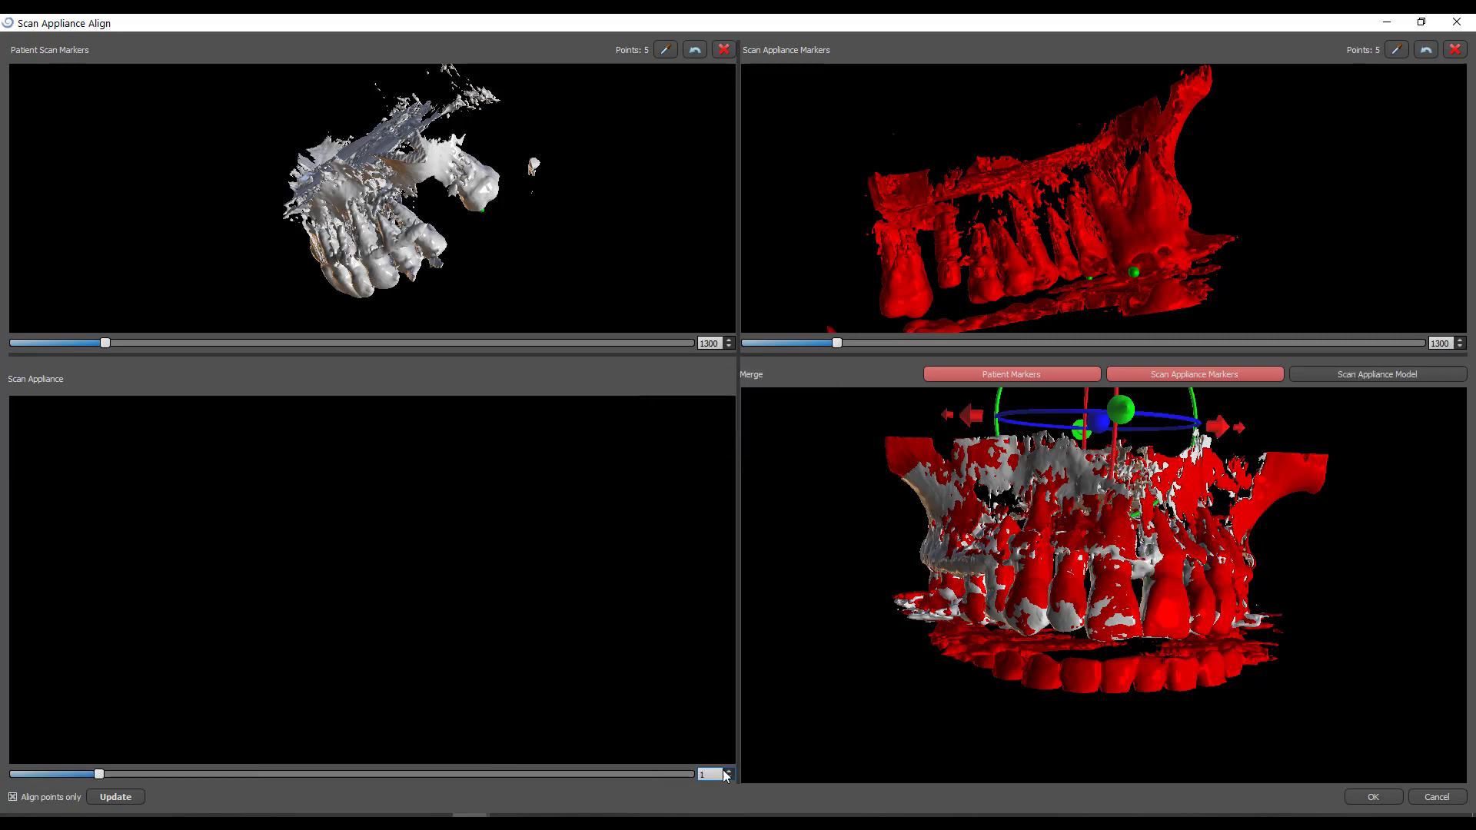
Step: Apply a 1300 Scan Appliance threshold, check the rebuilt tooth row, and accept the alignment
text(300)
key(Return)
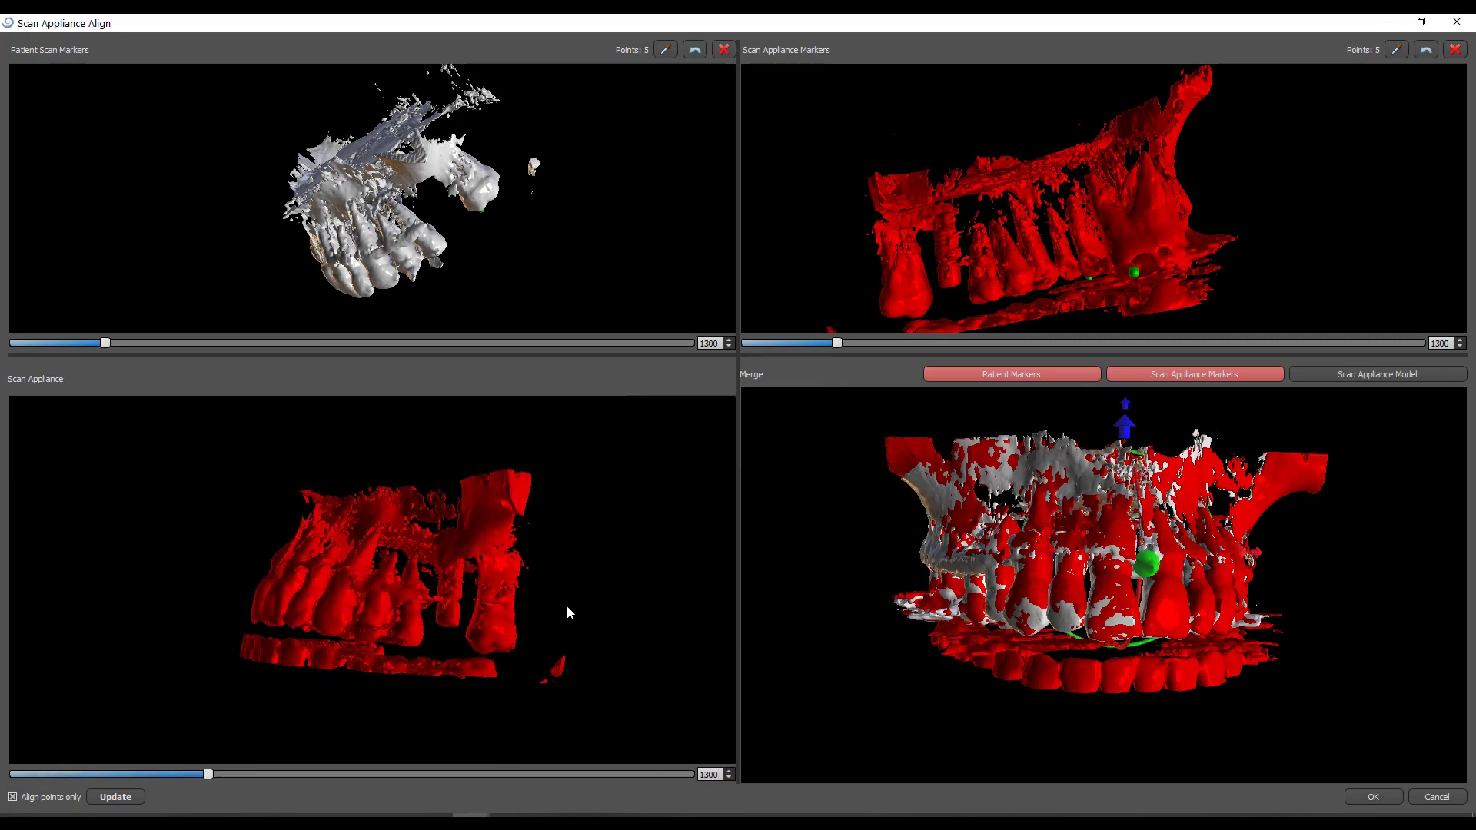
drag(537, 606, 635, 587)
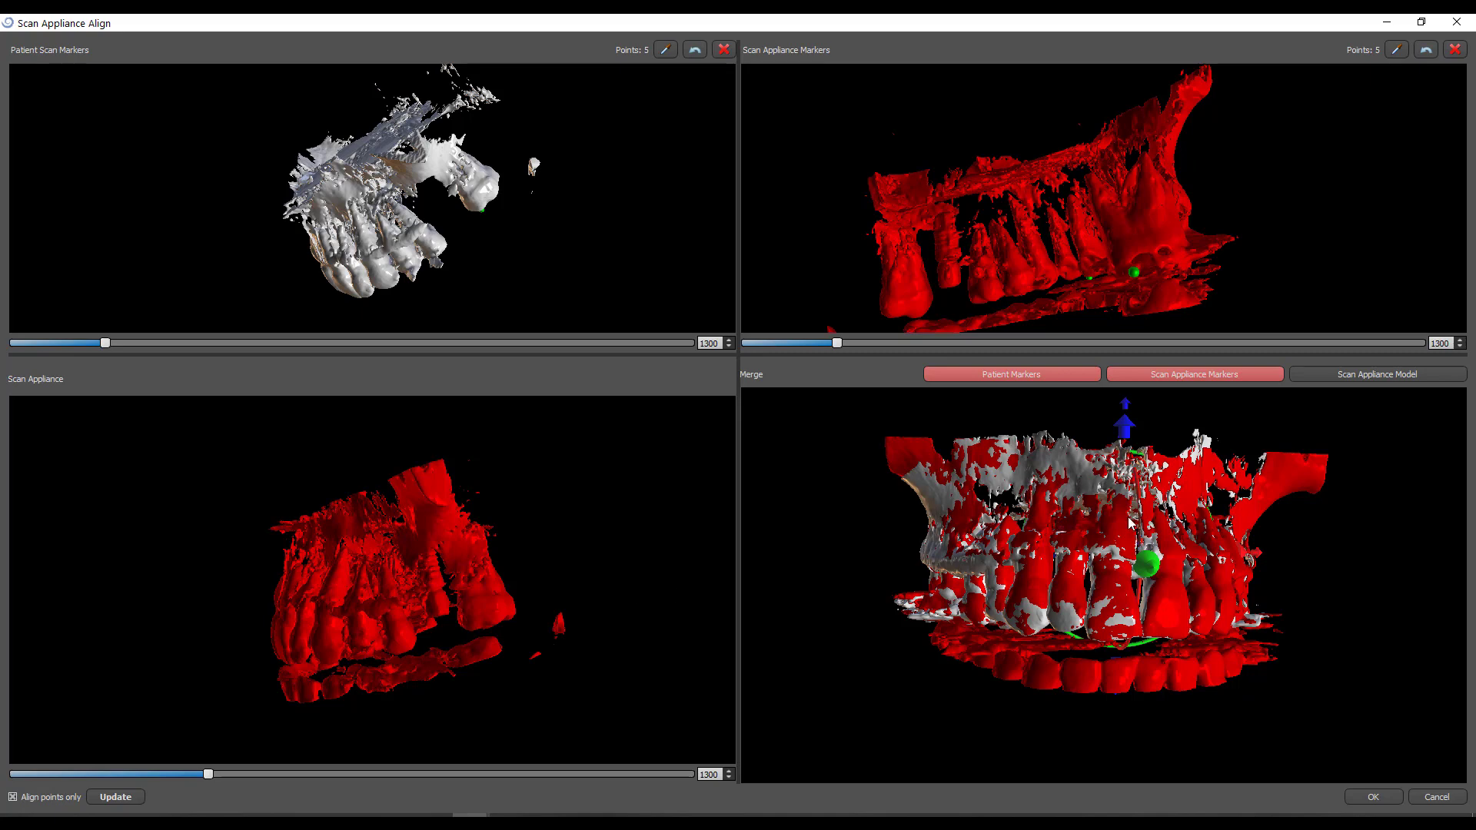
drag(504, 553, 338, 612)
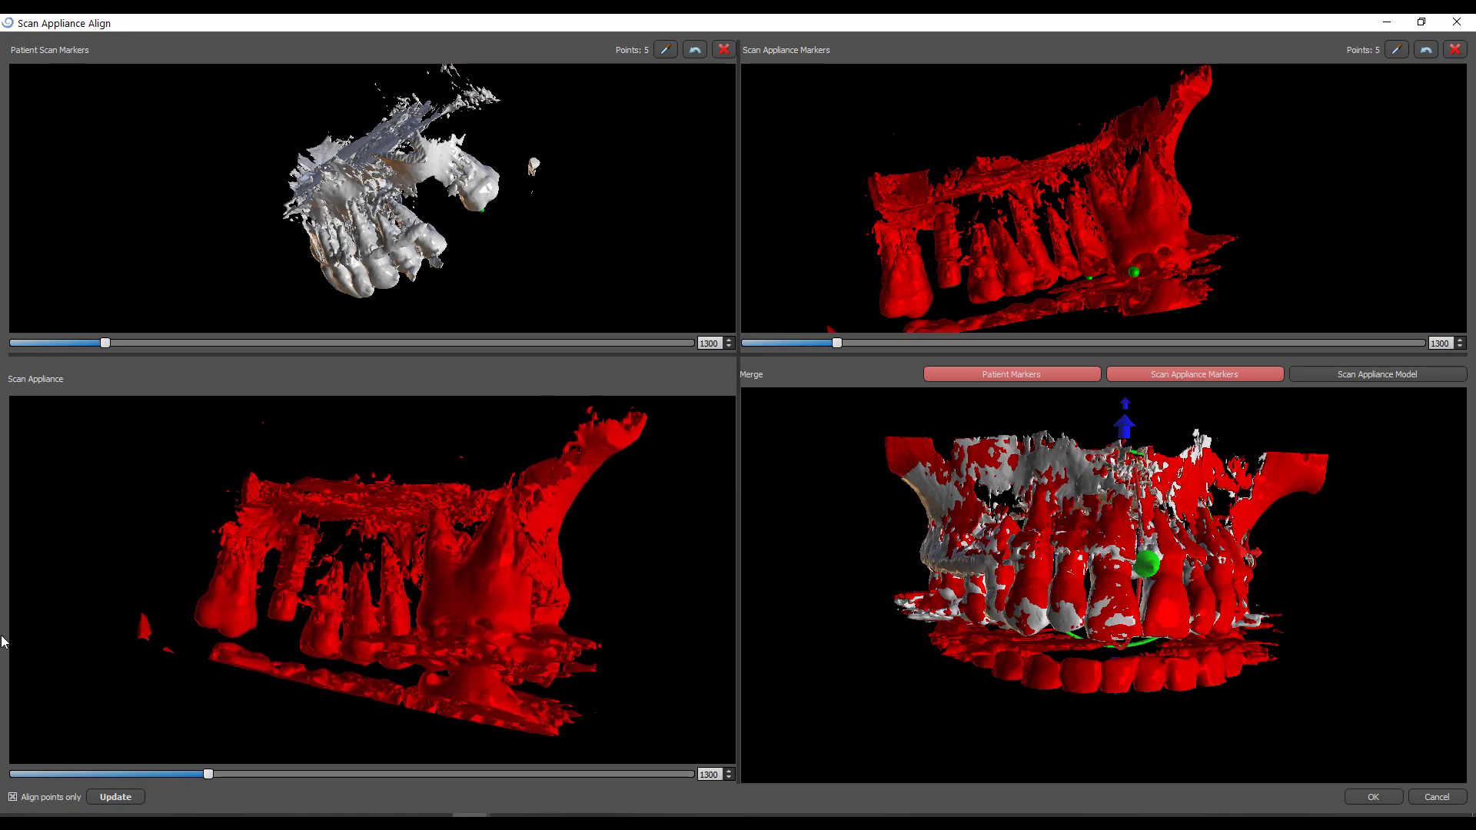
drag(178, 552, 185, 615)
drag(401, 620, 319, 594)
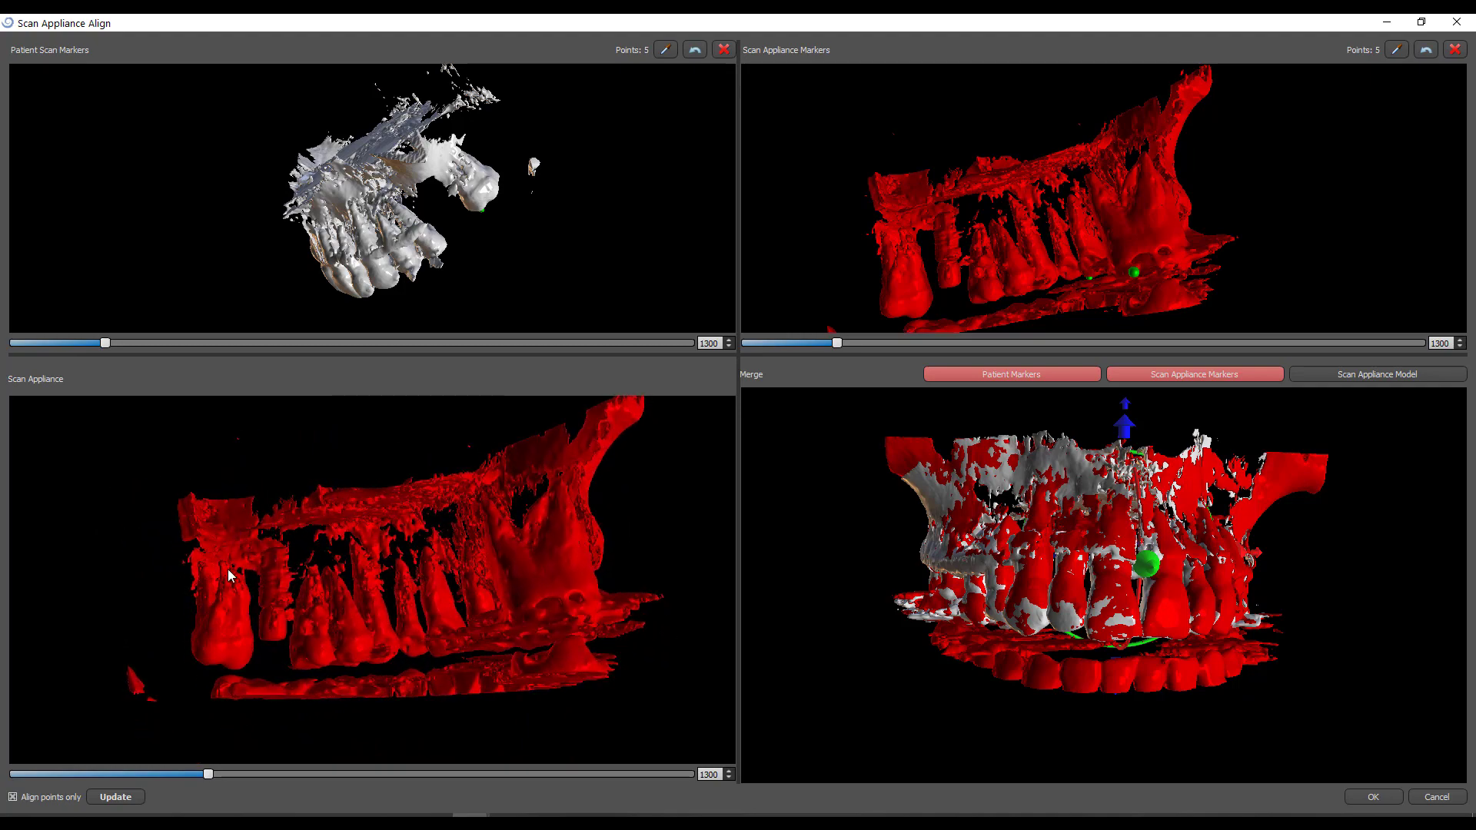
drag(172, 595, 305, 619)
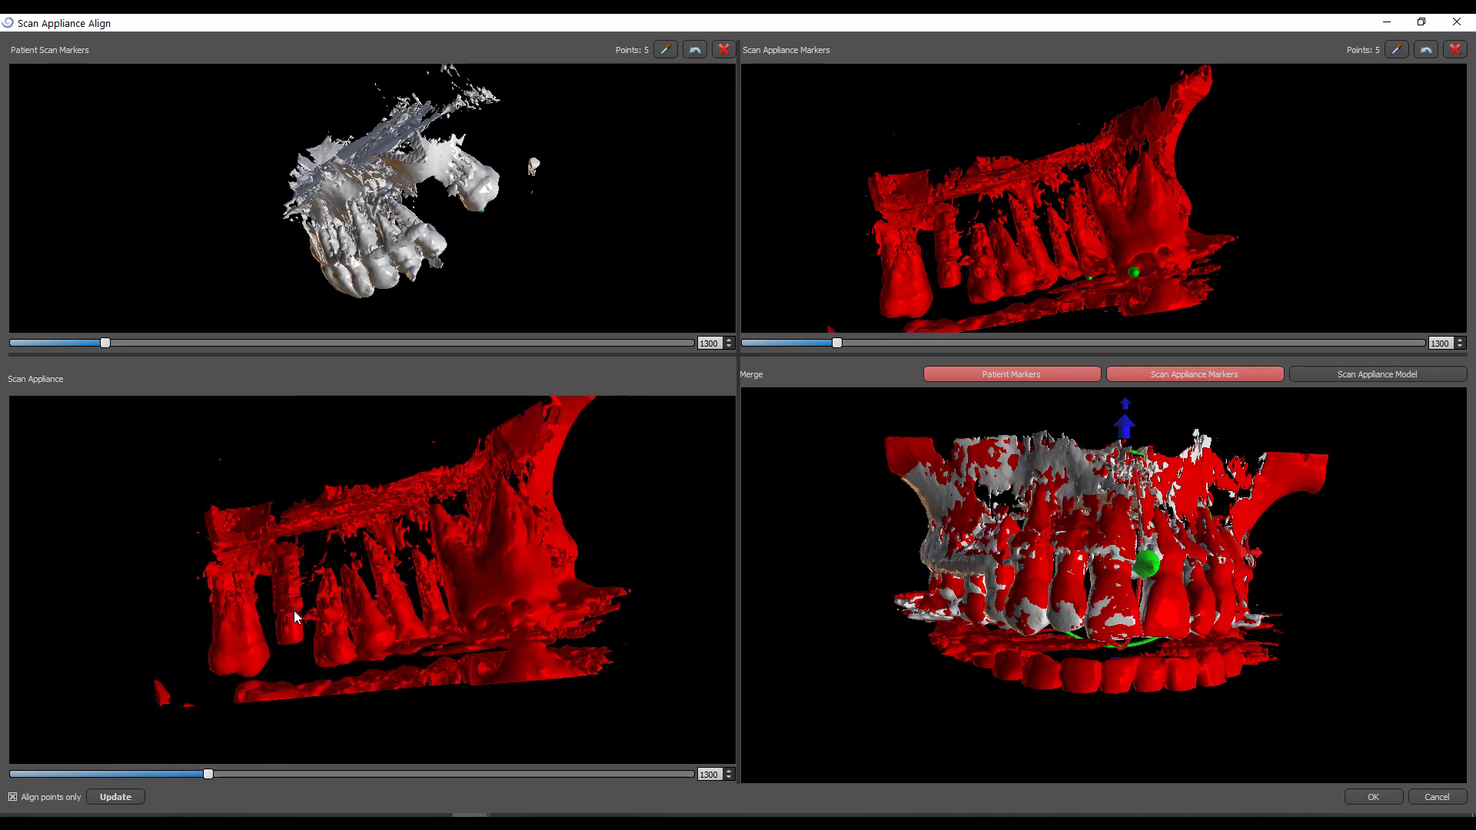
drag(301, 632, 615, 538)
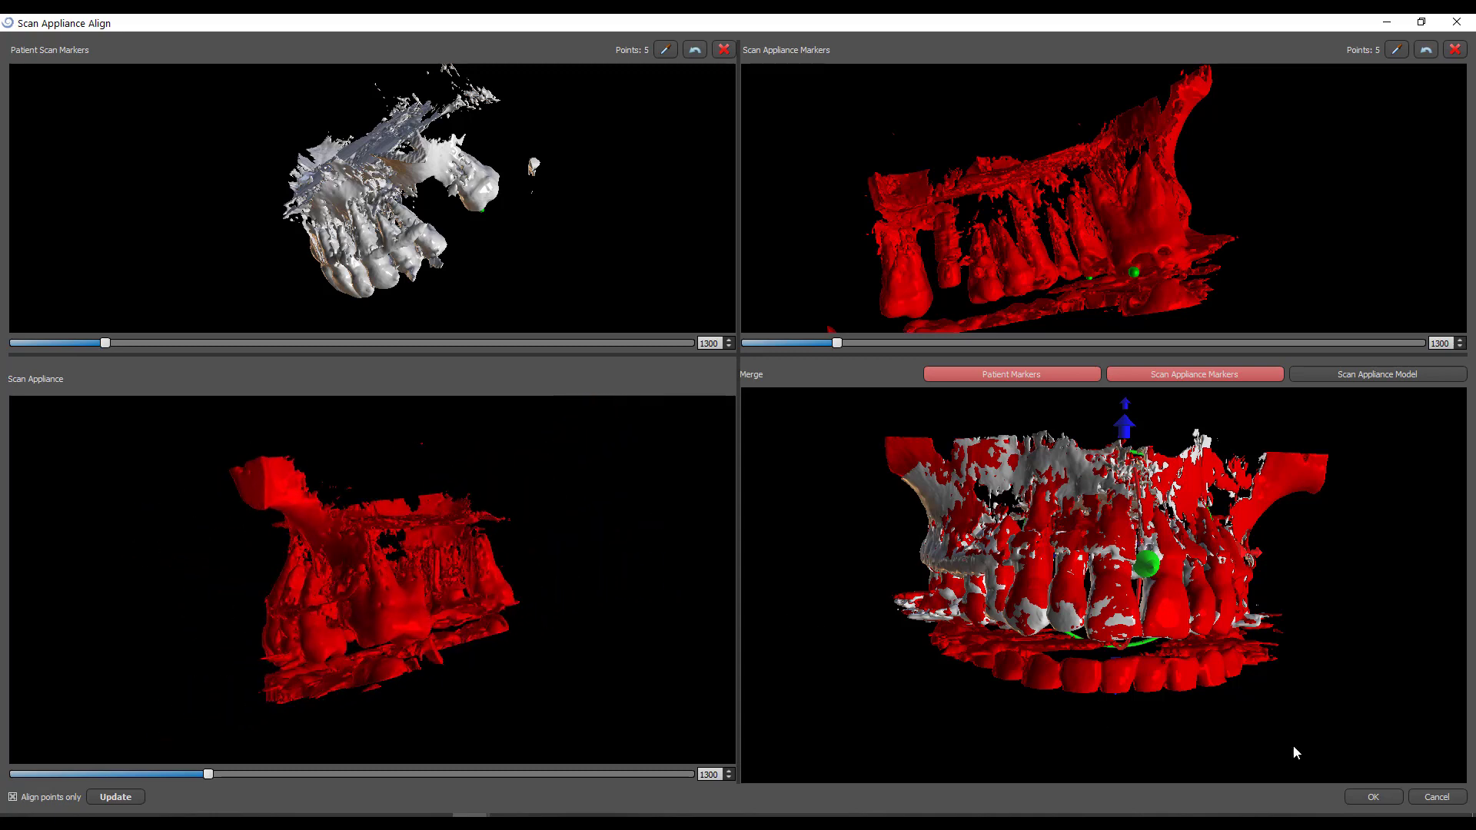
click(1365, 800)
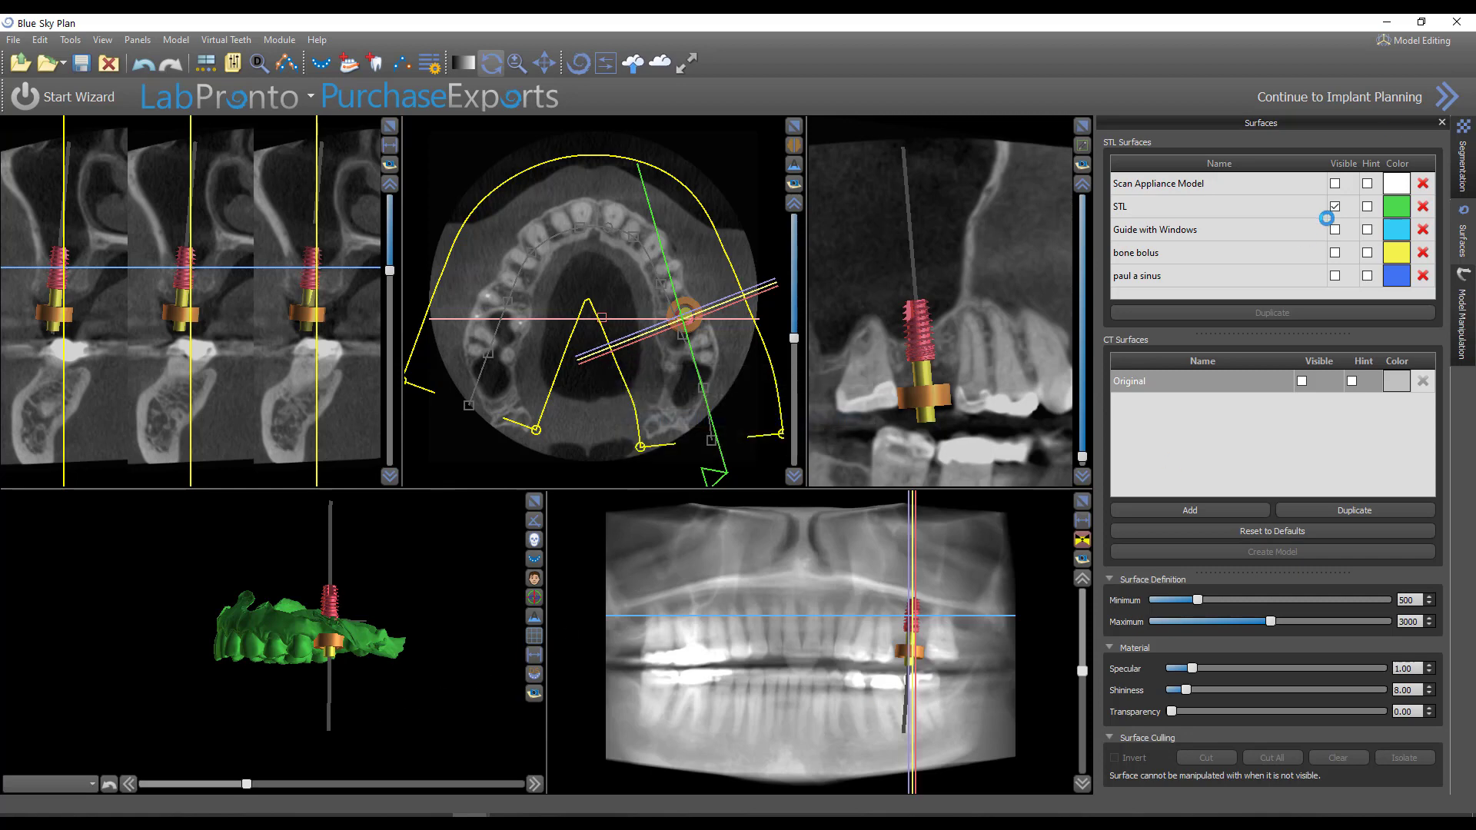
Step: Make the Scan Appliance Model visible in red and enable its Hint outline on CT slices
drag(362, 678, 411, 695)
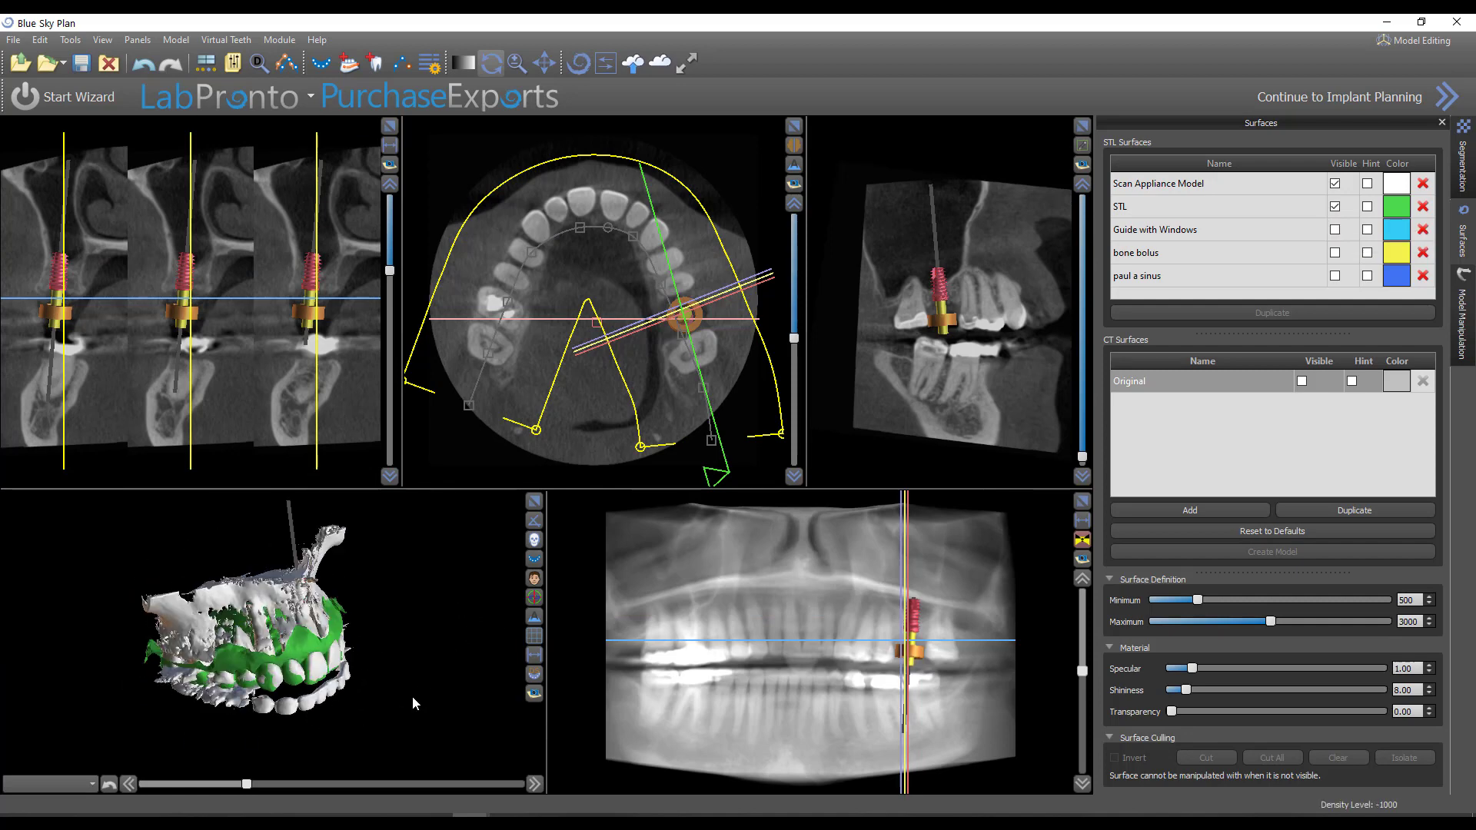
click(1410, 185)
click(576, 355)
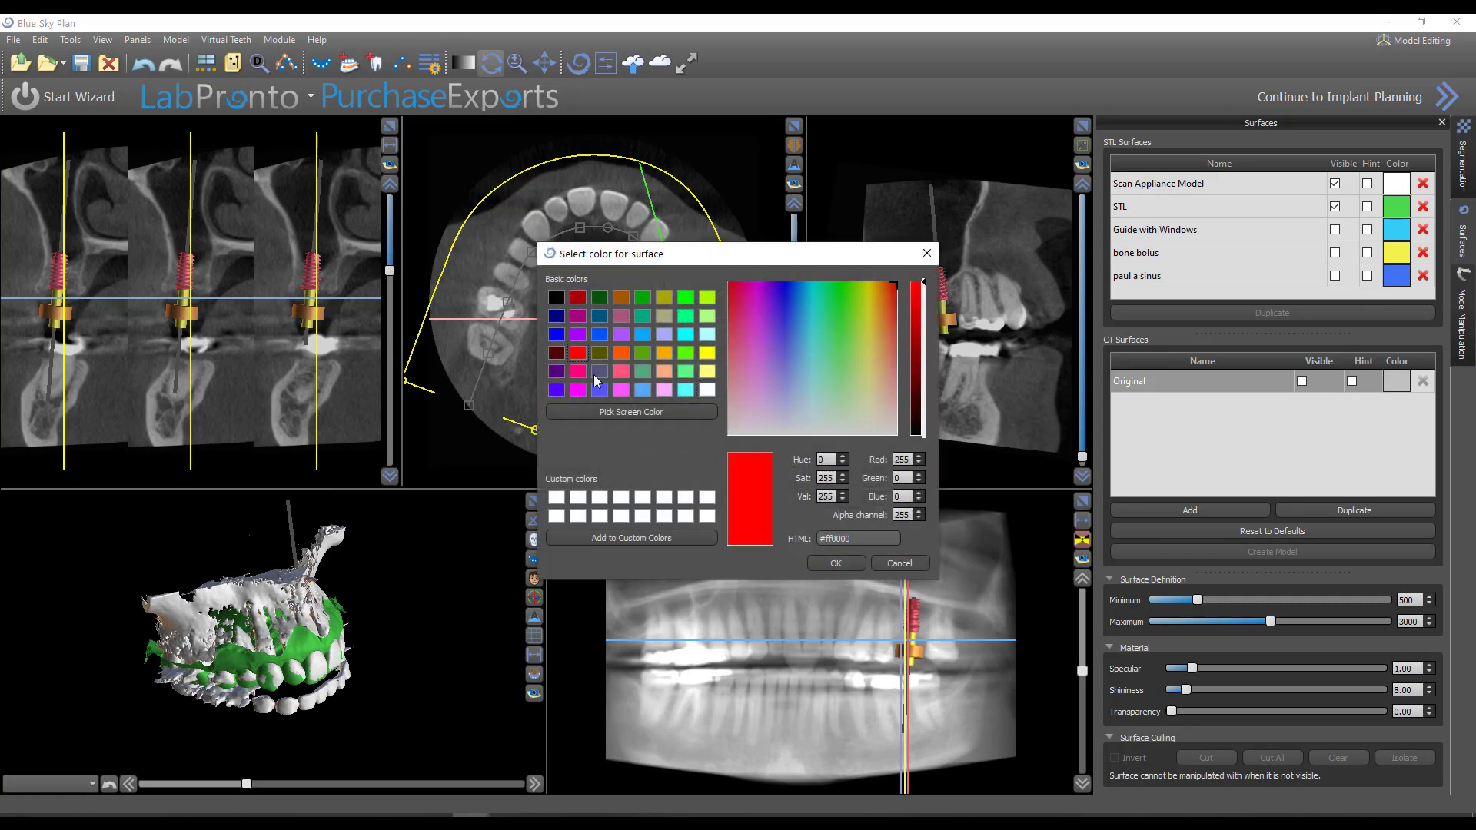
click(831, 564)
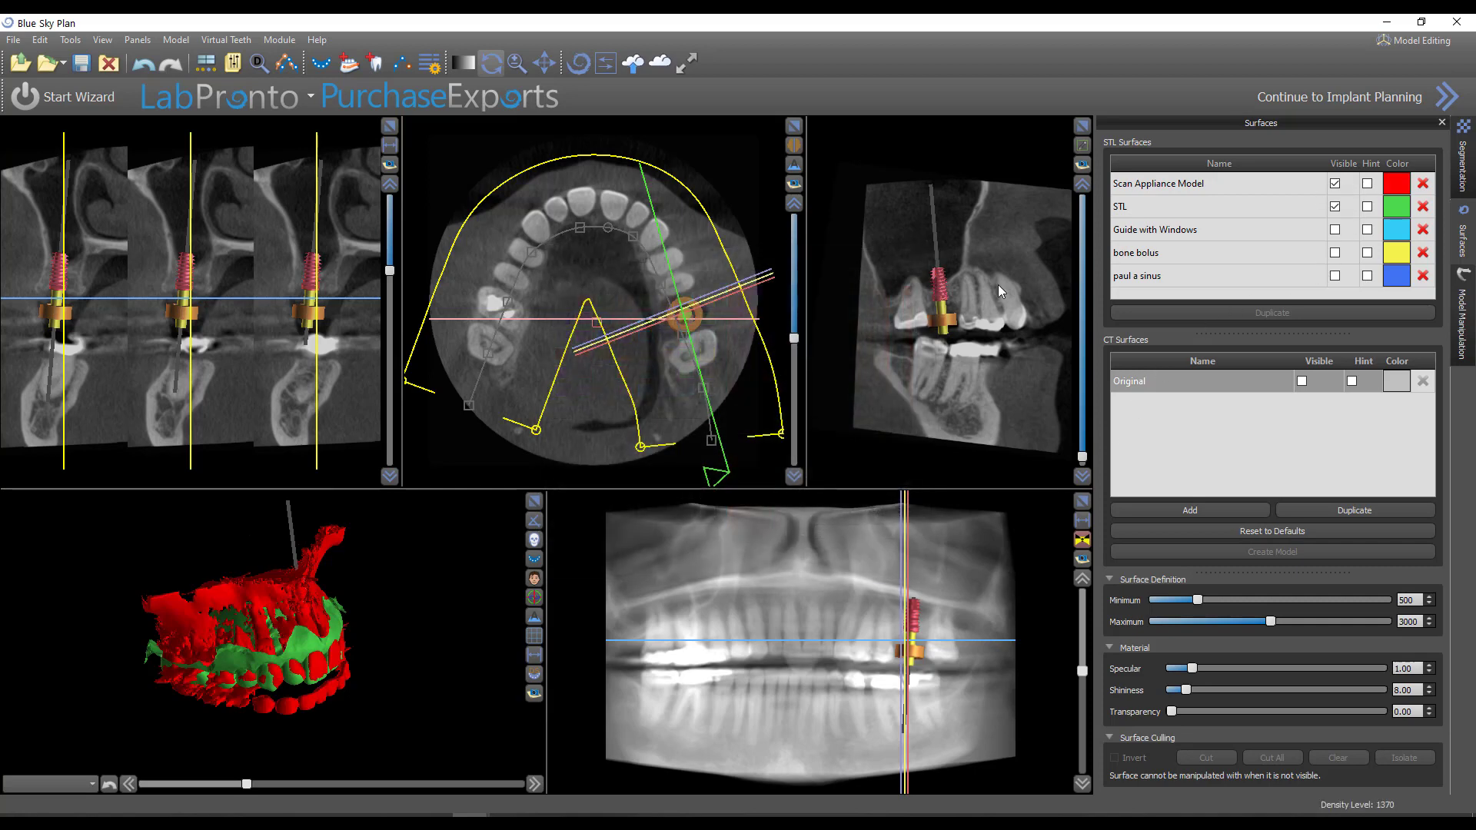
click(1367, 184)
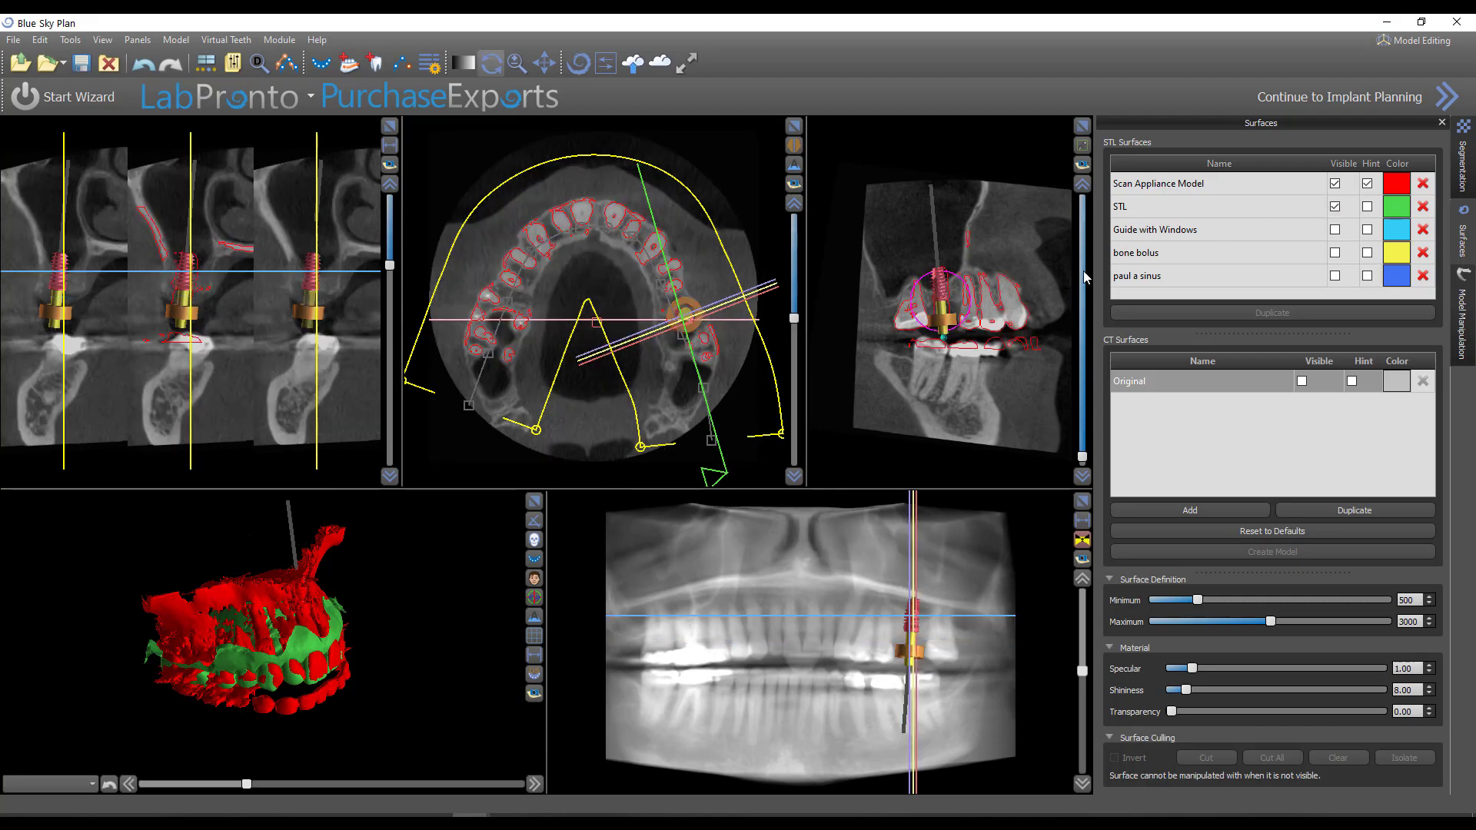
Step: Maximize the sagittal slice, zoom in on the implant, and page up through slices
click(1082, 126)
right_drag(883, 573, 859, 231)
scroll(703, 439, up, 10)
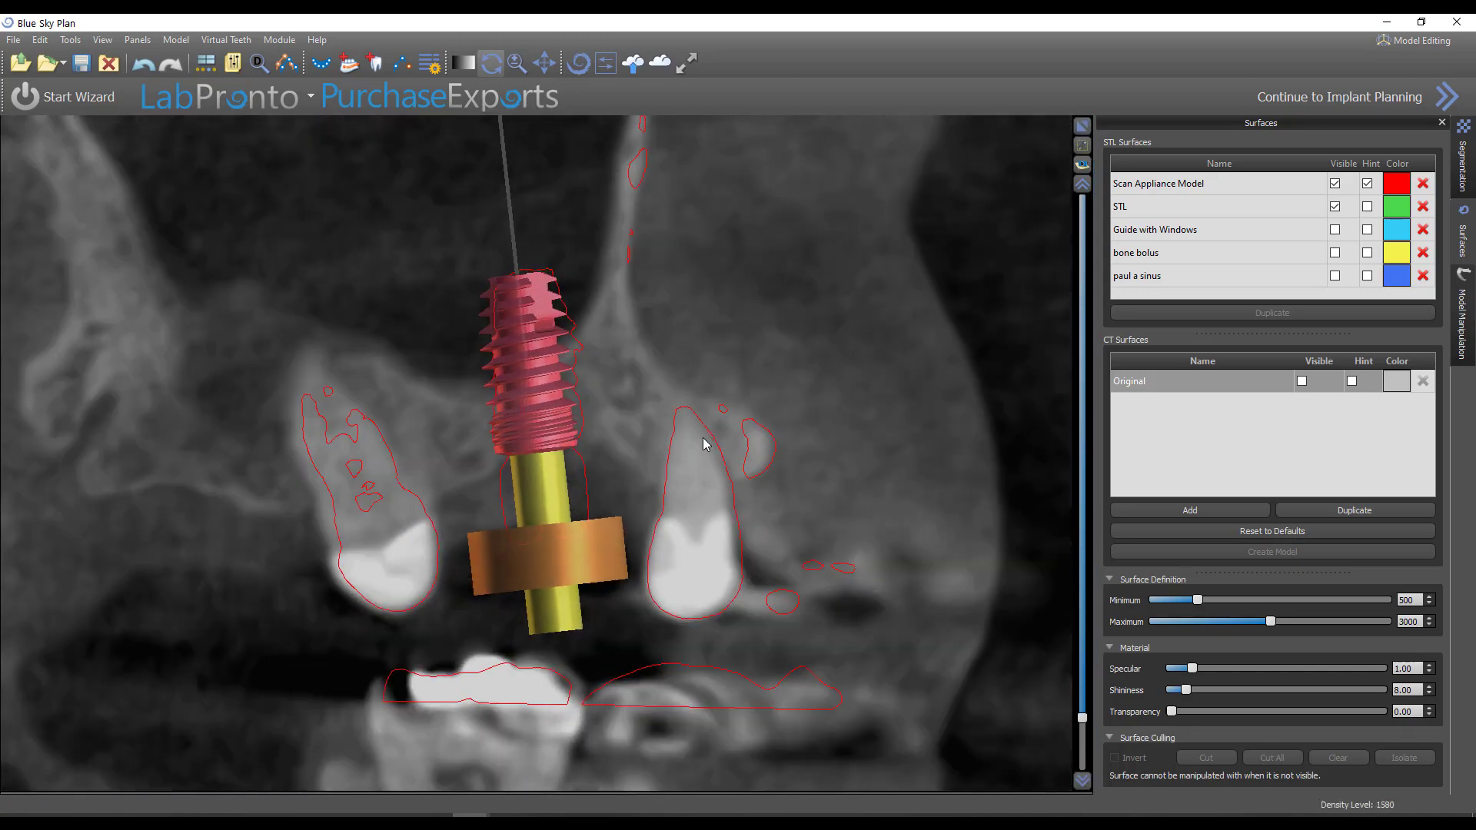
scroll(703, 440, up, 10)
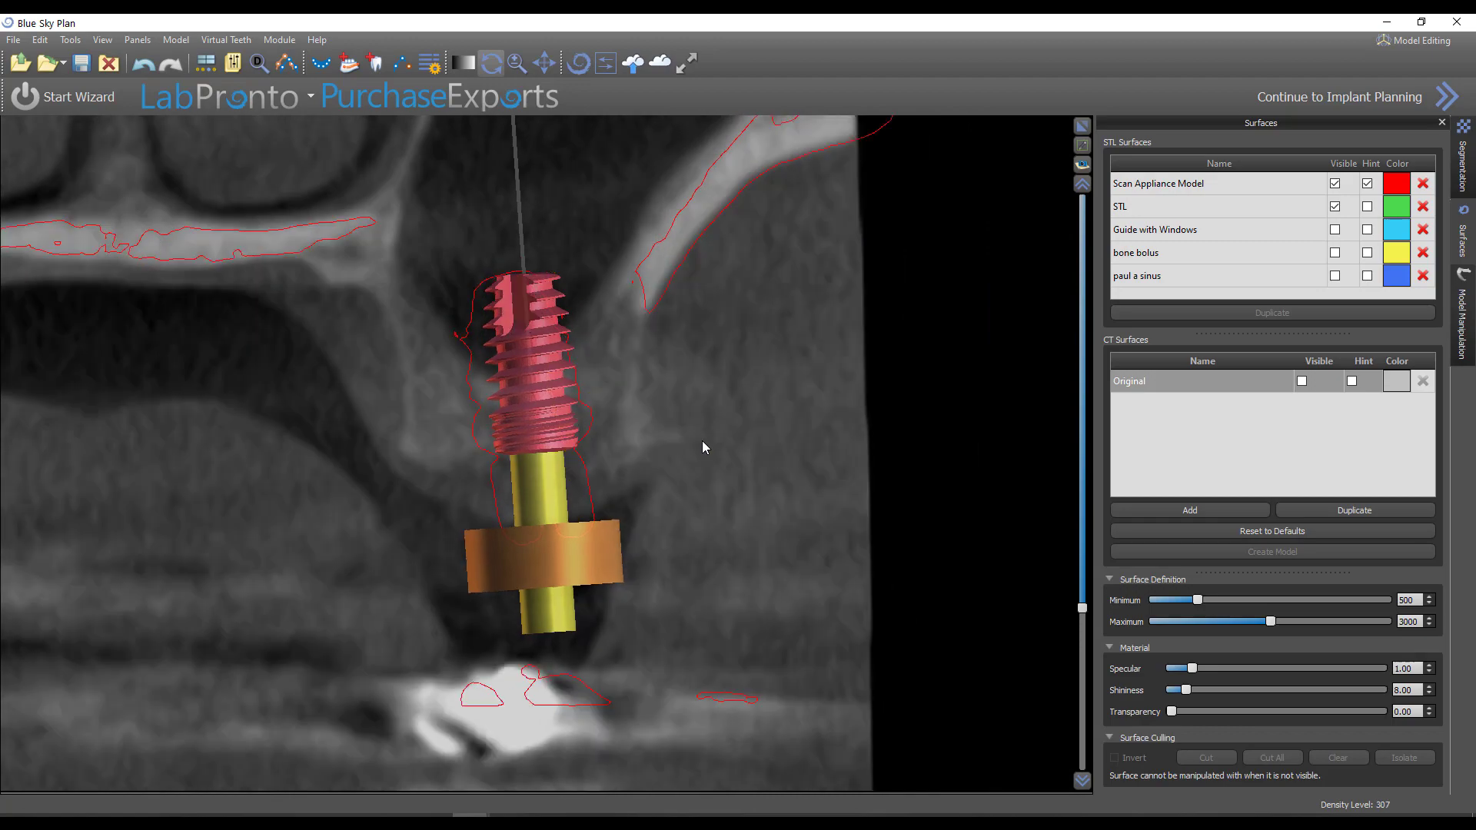
scroll(703, 448, up, 7)
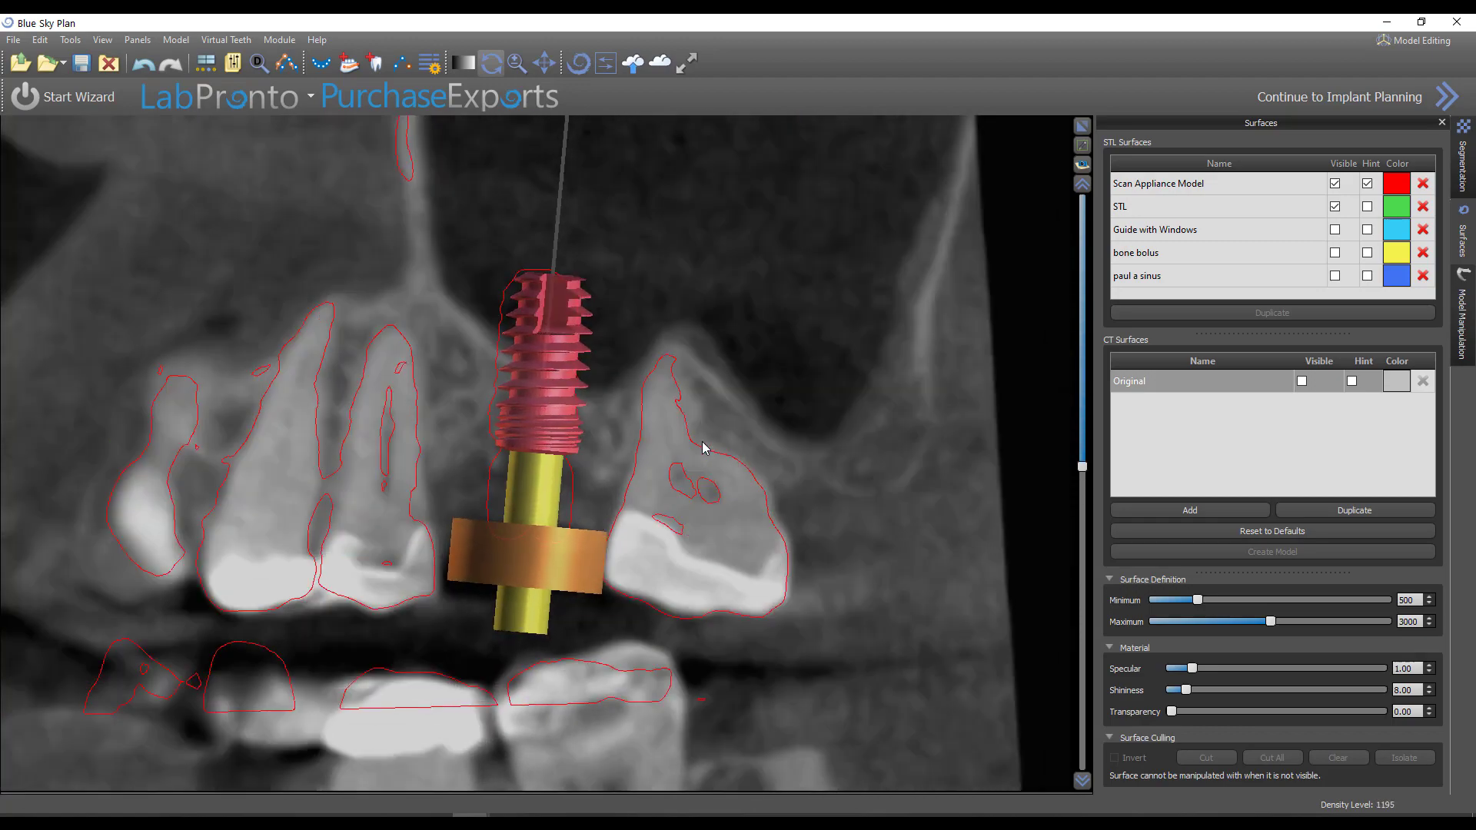
scroll(702, 447, up, 2)
mouse_move(575, 292)
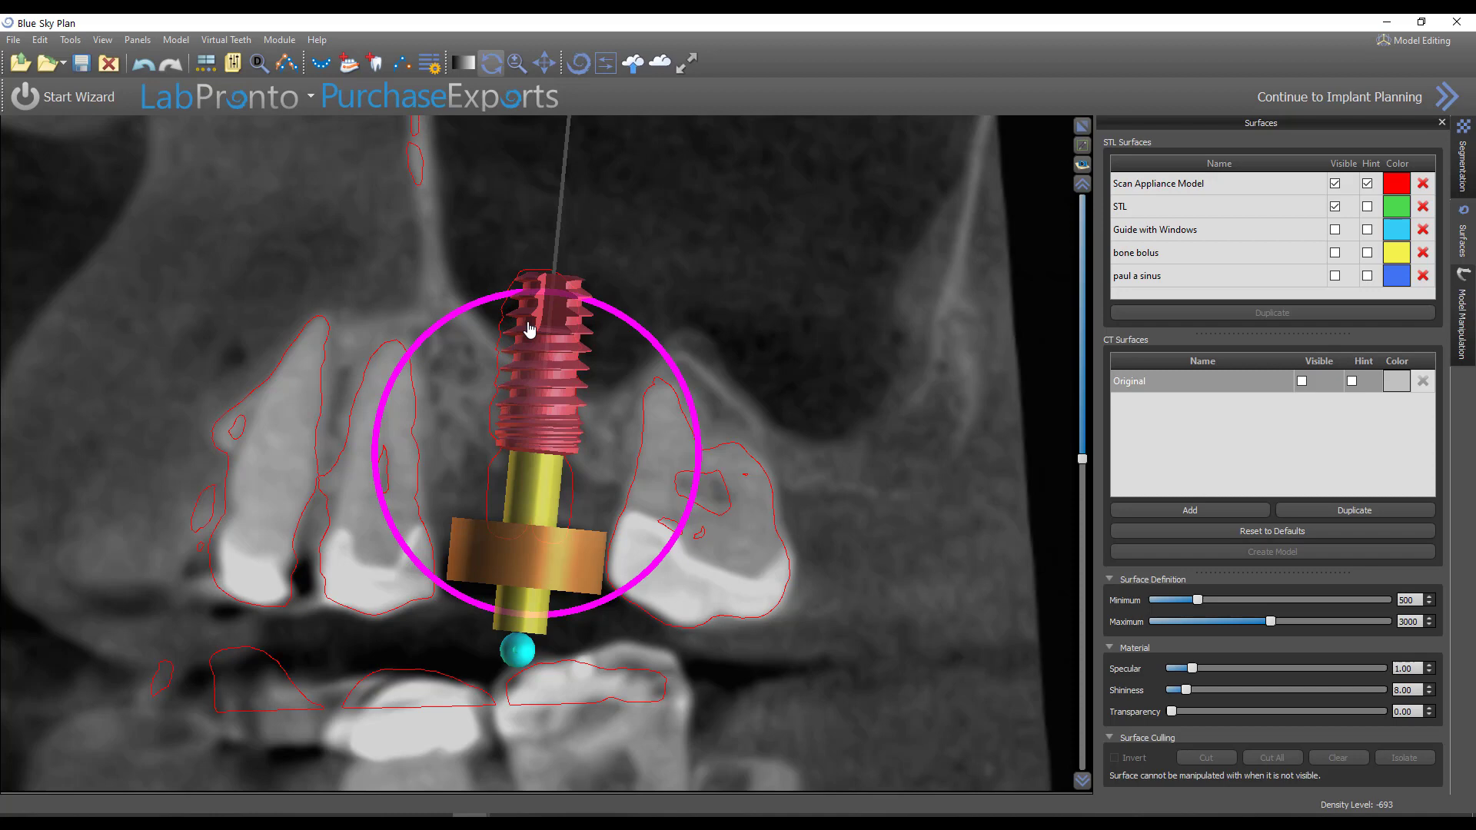
Step: Reselect the planned implant and page through slices checking its spacing against the red outline
click(877, 495)
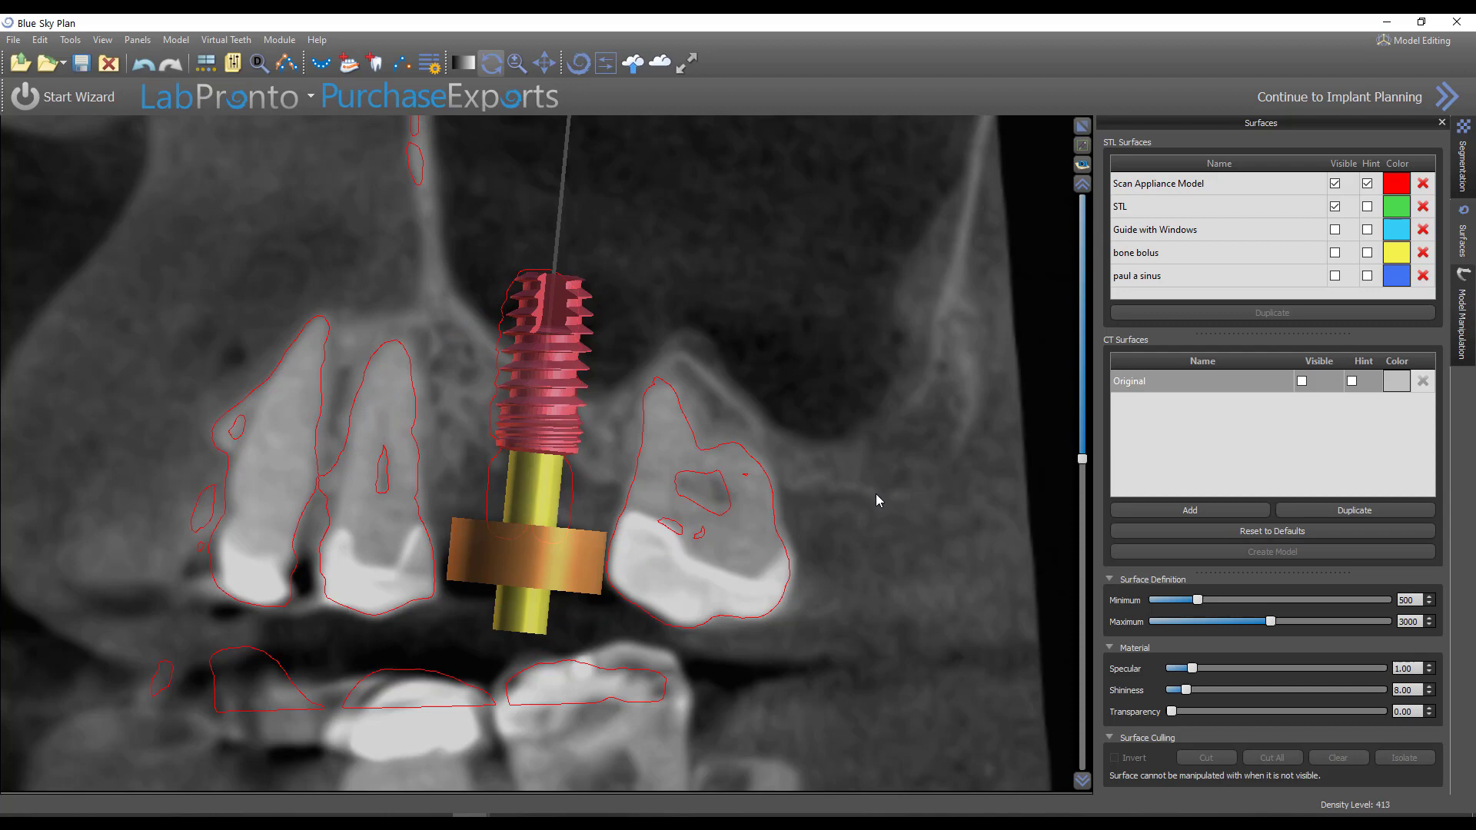
click(580, 387)
scroll(579, 387, down, 3)
scroll(647, 455, down, 5)
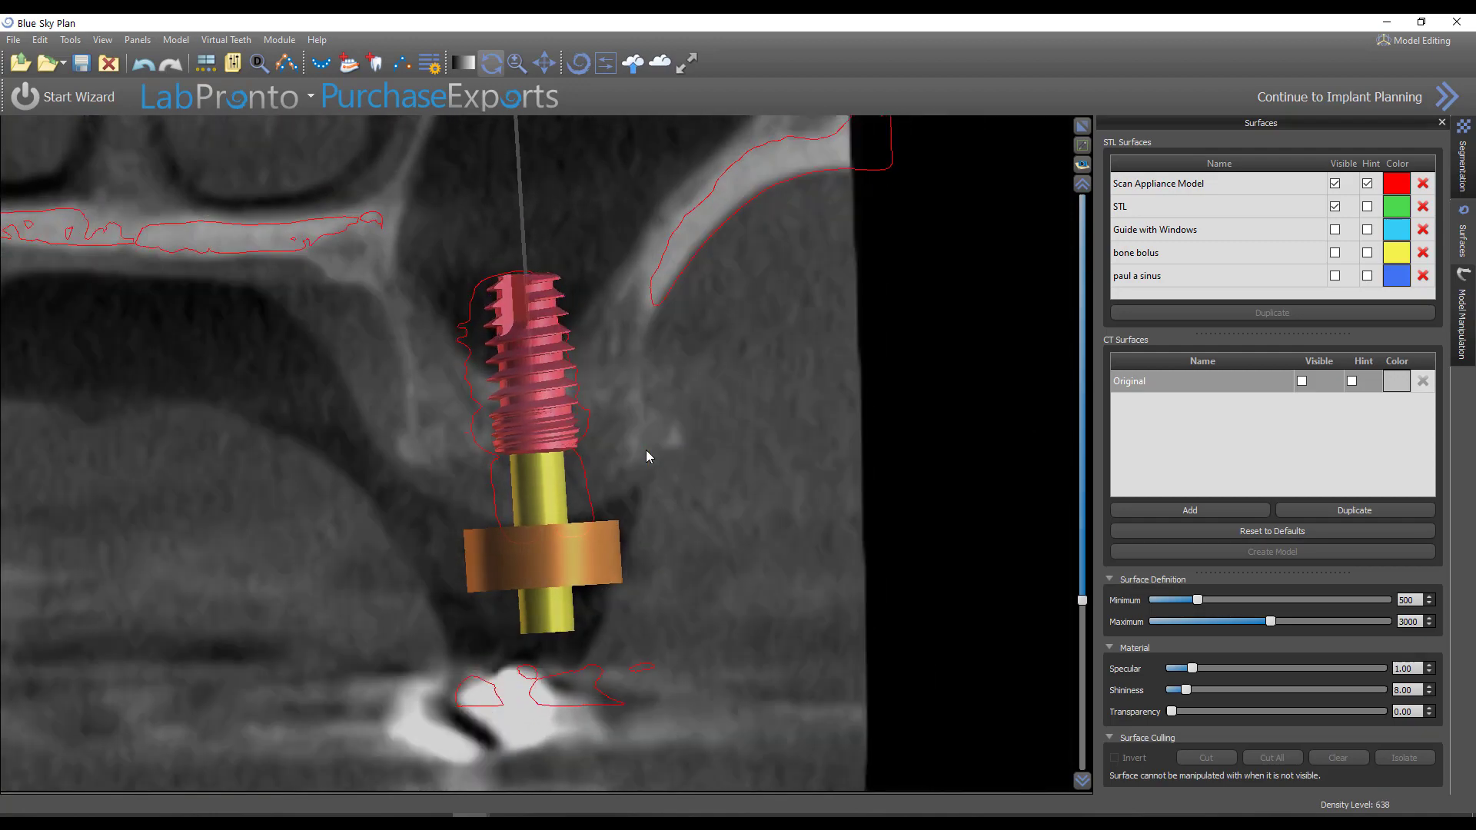
click(545, 457)
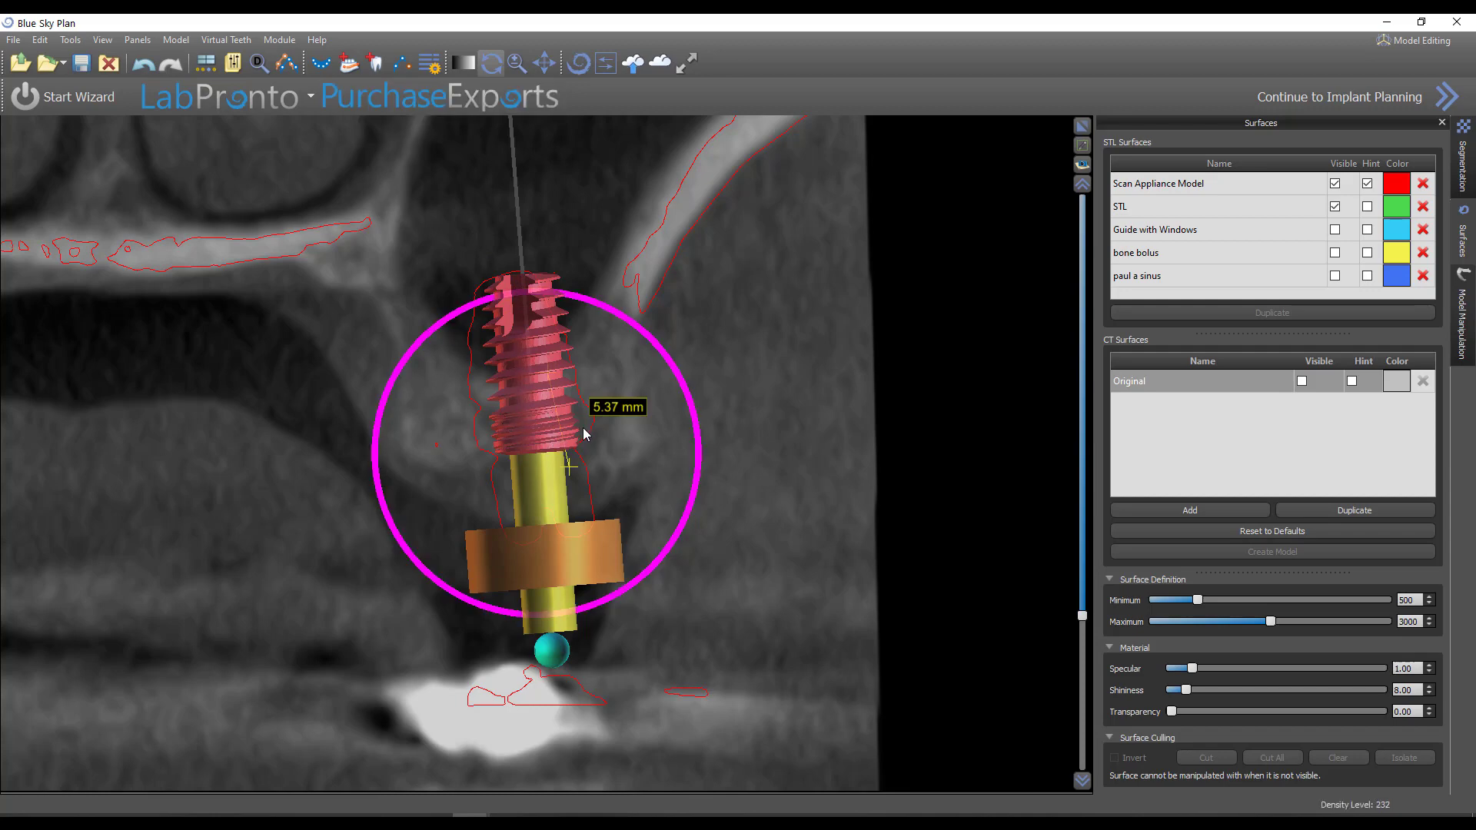
scroll(837, 448, down, 8)
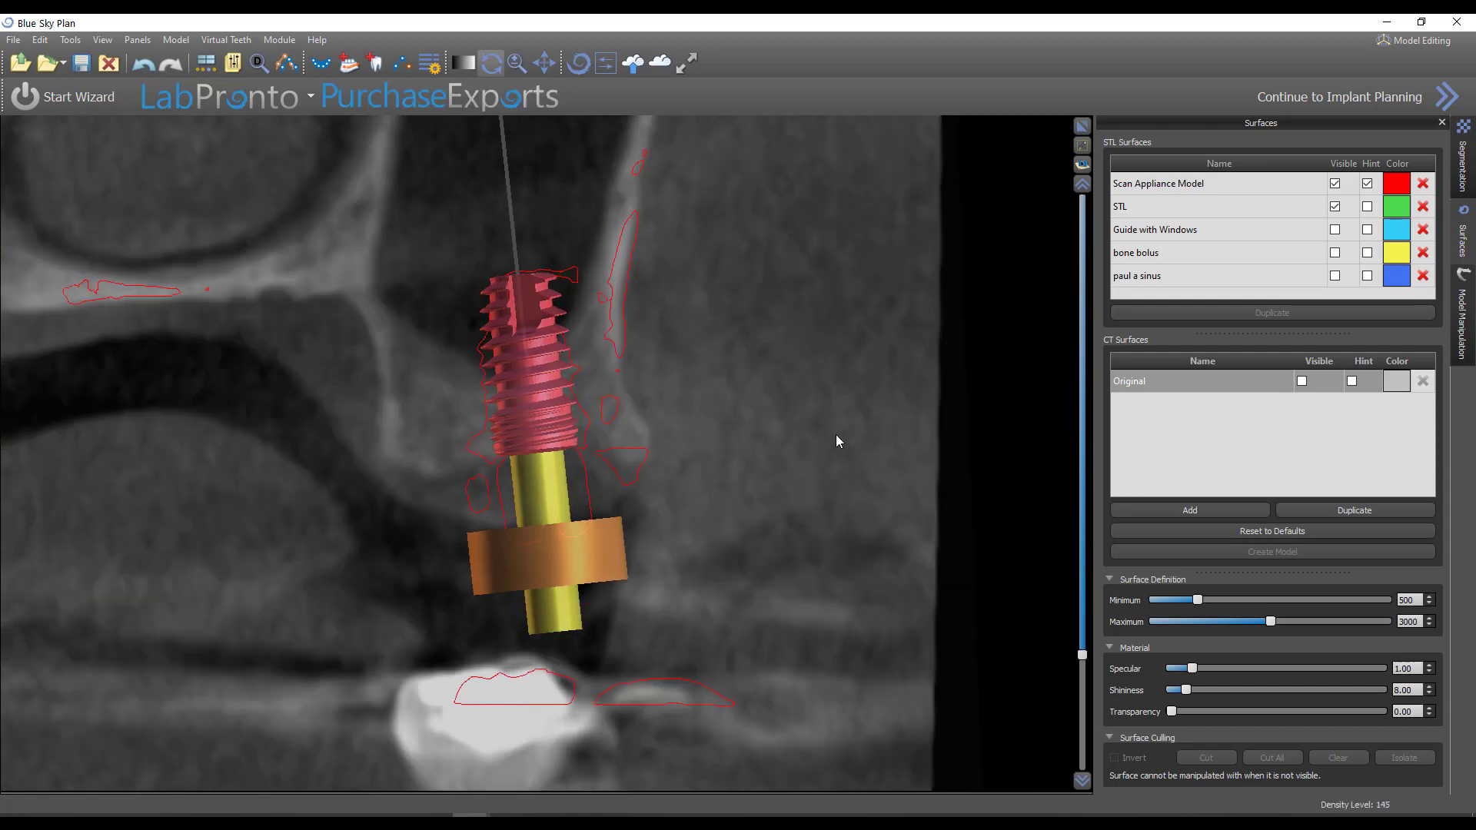
scroll(831, 442, up, 15)
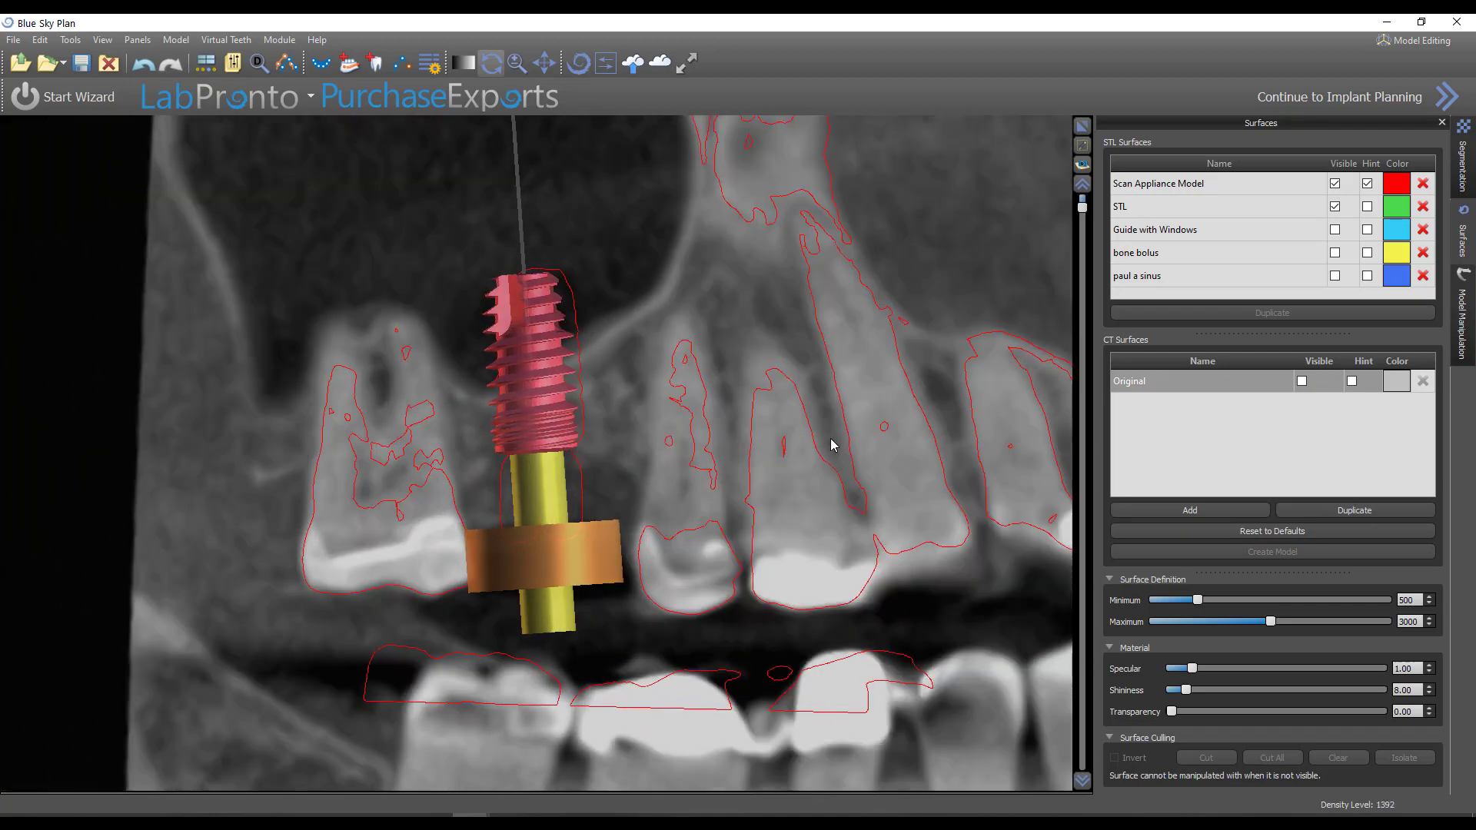
scroll(830, 440, down, 2)
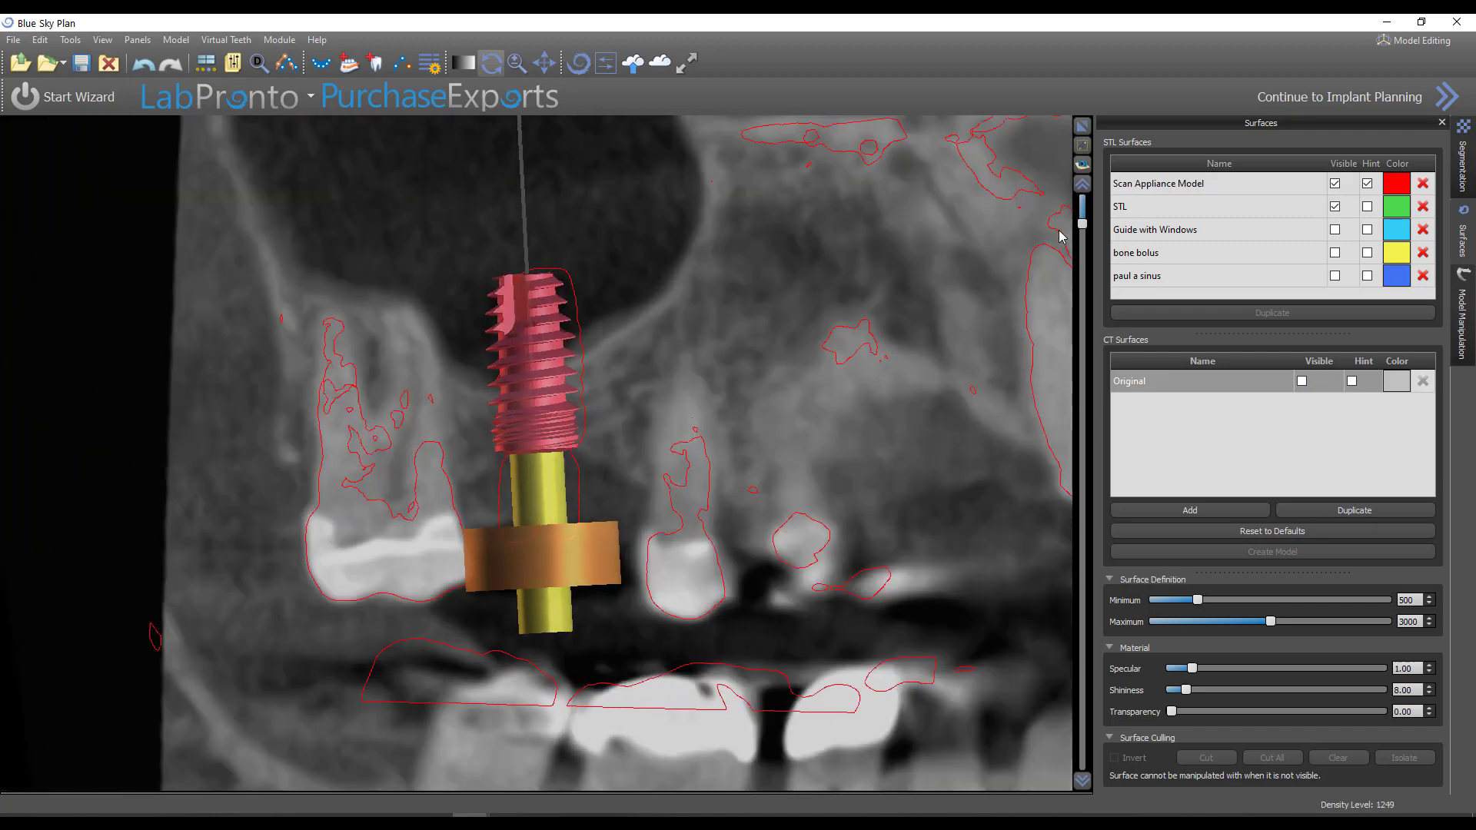
Step: Hide the Scan Appliance Model and STL surfaces and show the bone bolus and sinus surfaces
click(1082, 126)
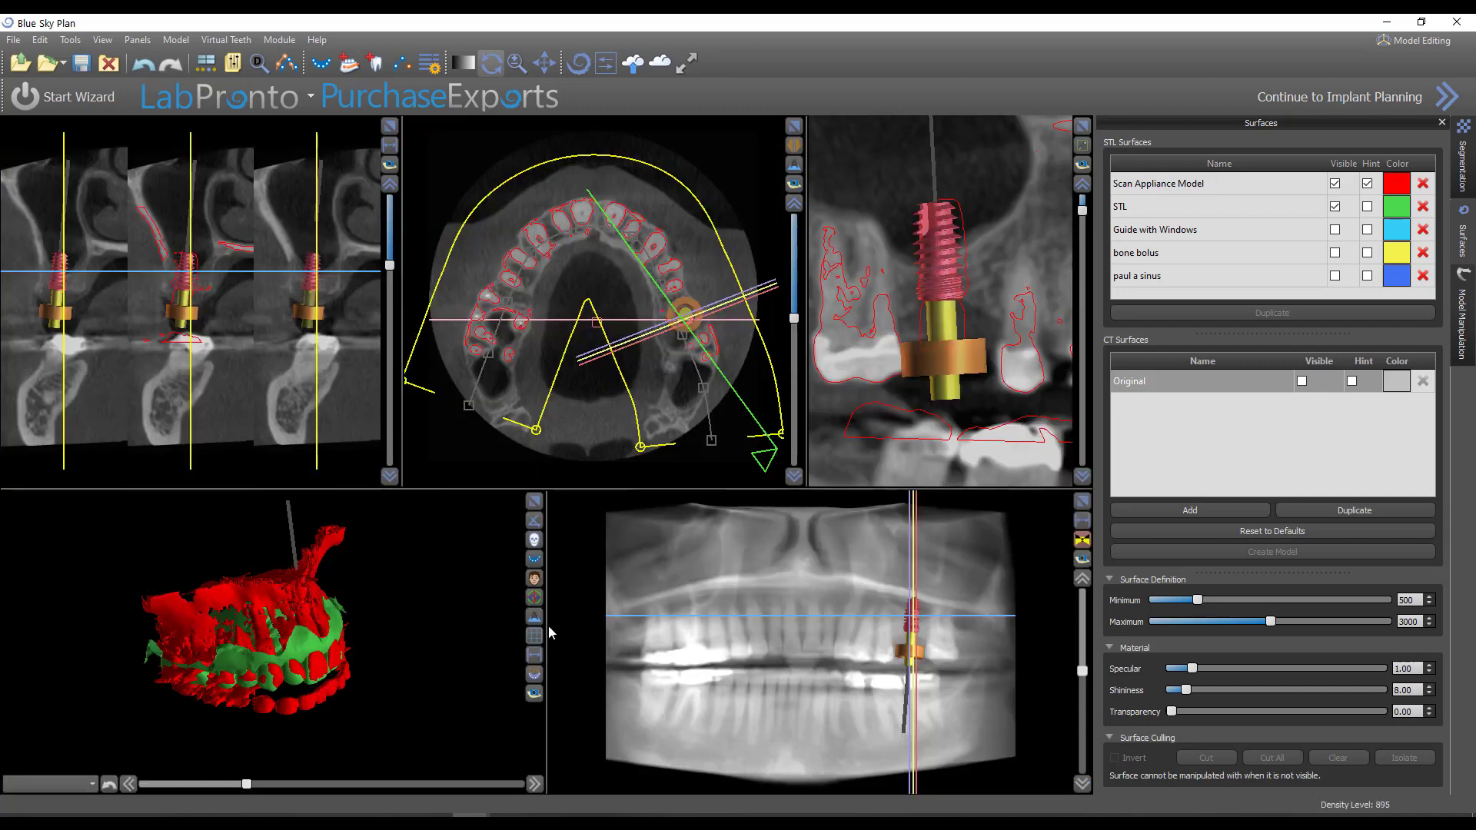
mouse_move(303, 709)
mouse_down()
mouse_move(359, 680)
mouse_move(325, 712)
mouse_up()
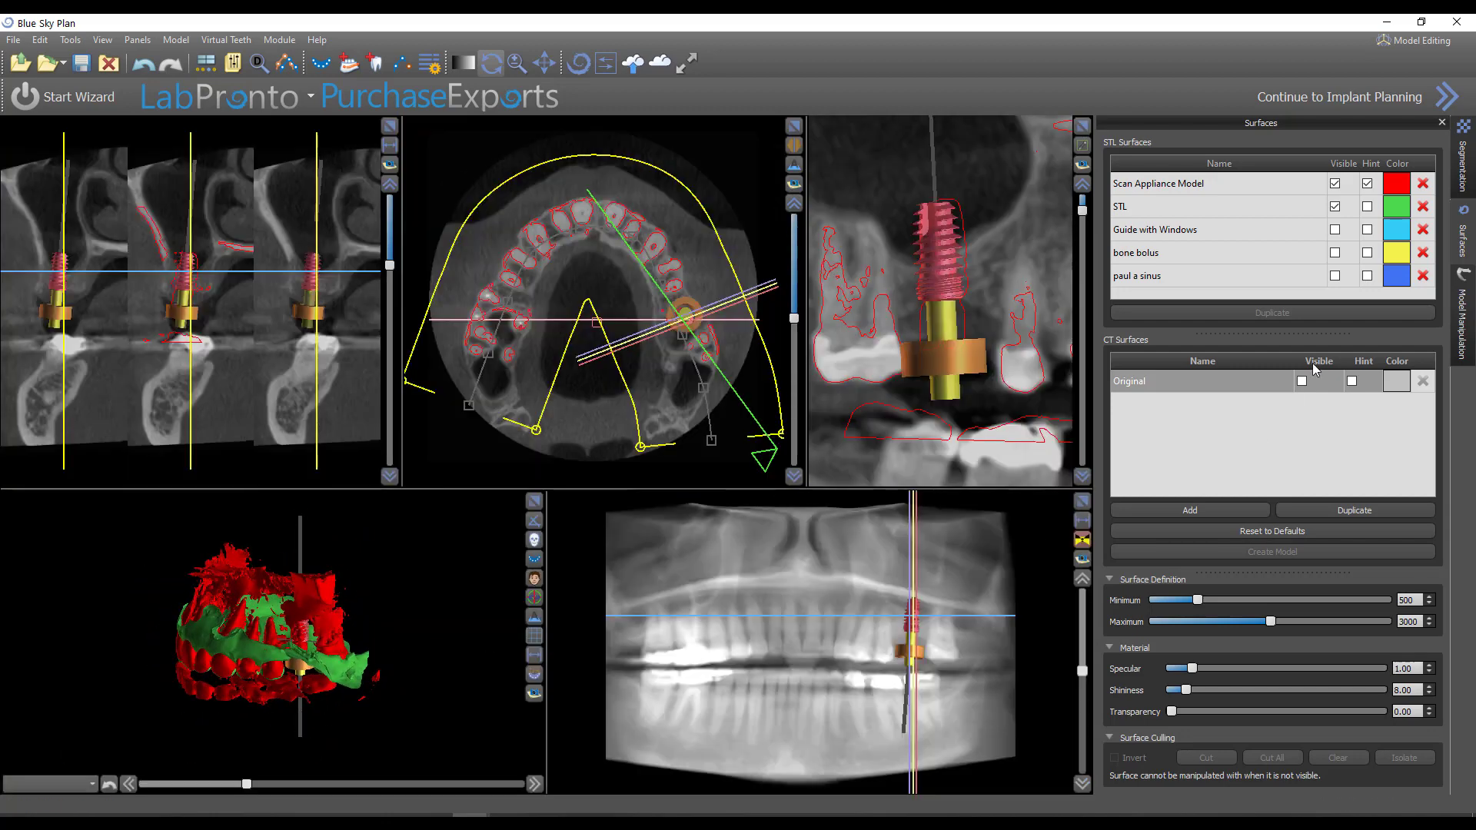
click(1334, 184)
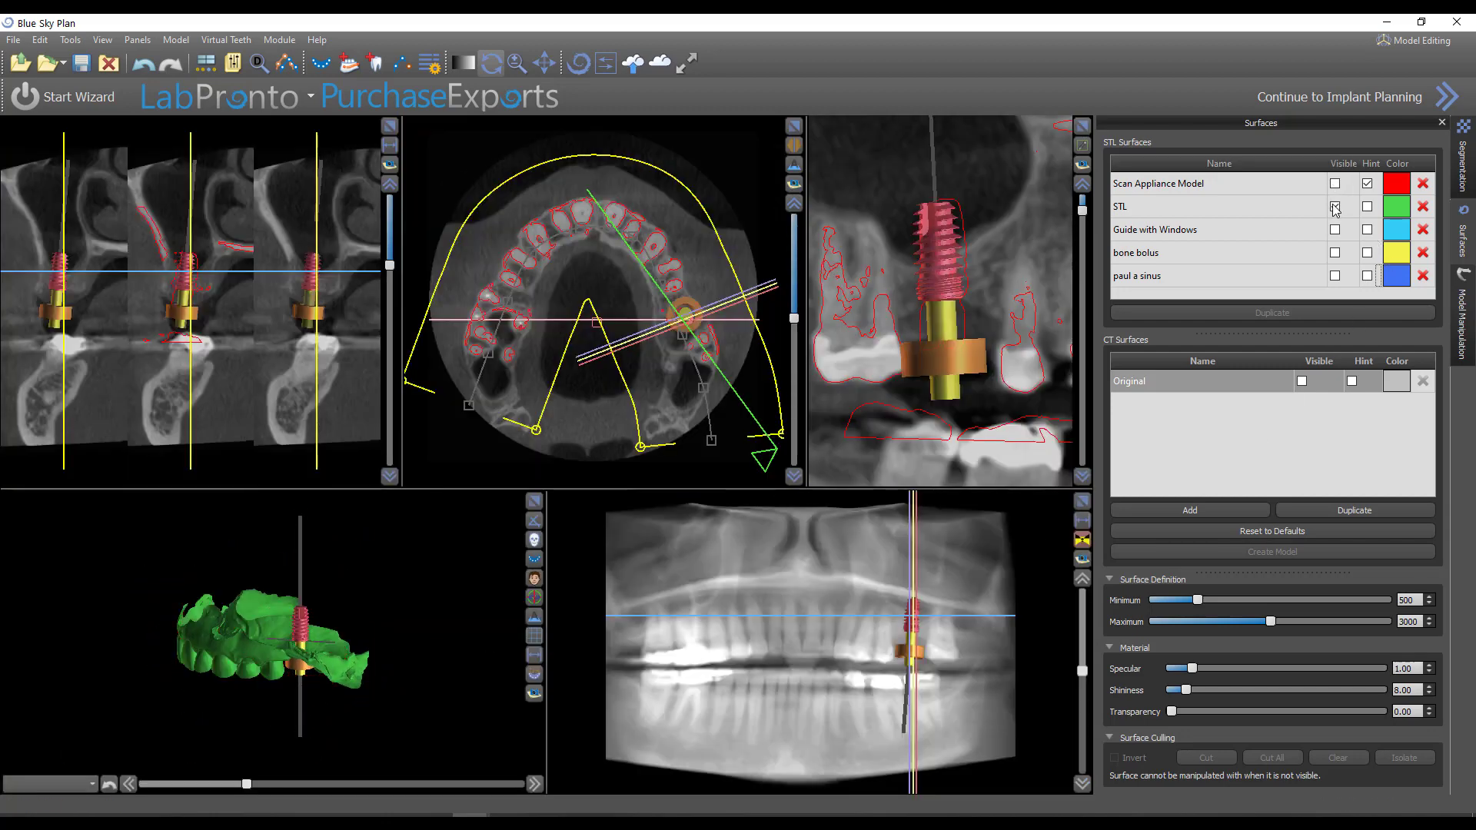
click(1335, 207)
click(1335, 253)
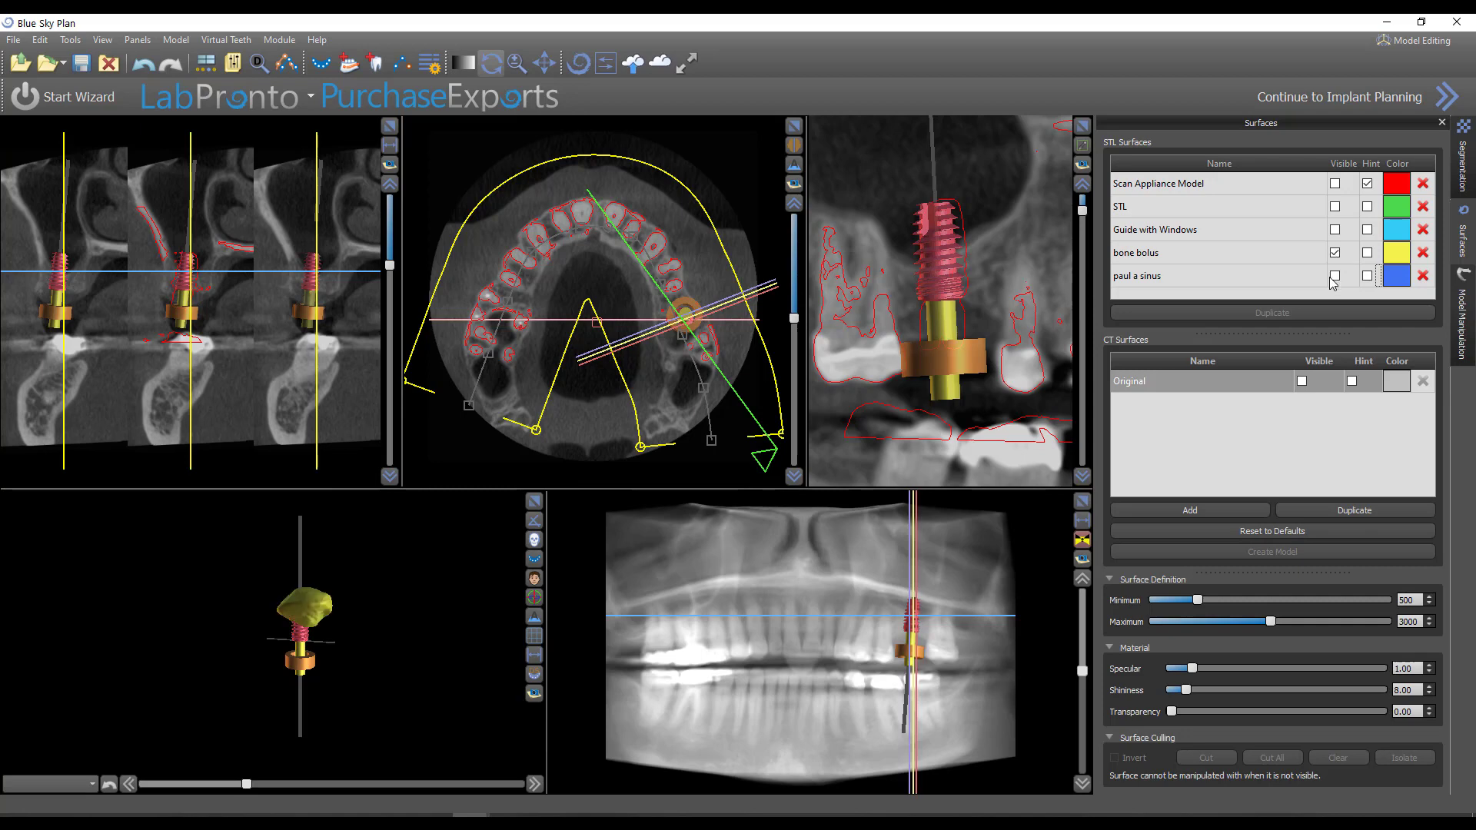
click(1335, 276)
Step: Hide the bone bolus and inspect the sinus surface in an enlarged 3D view
drag(442, 615, 222, 707)
click(1335, 253)
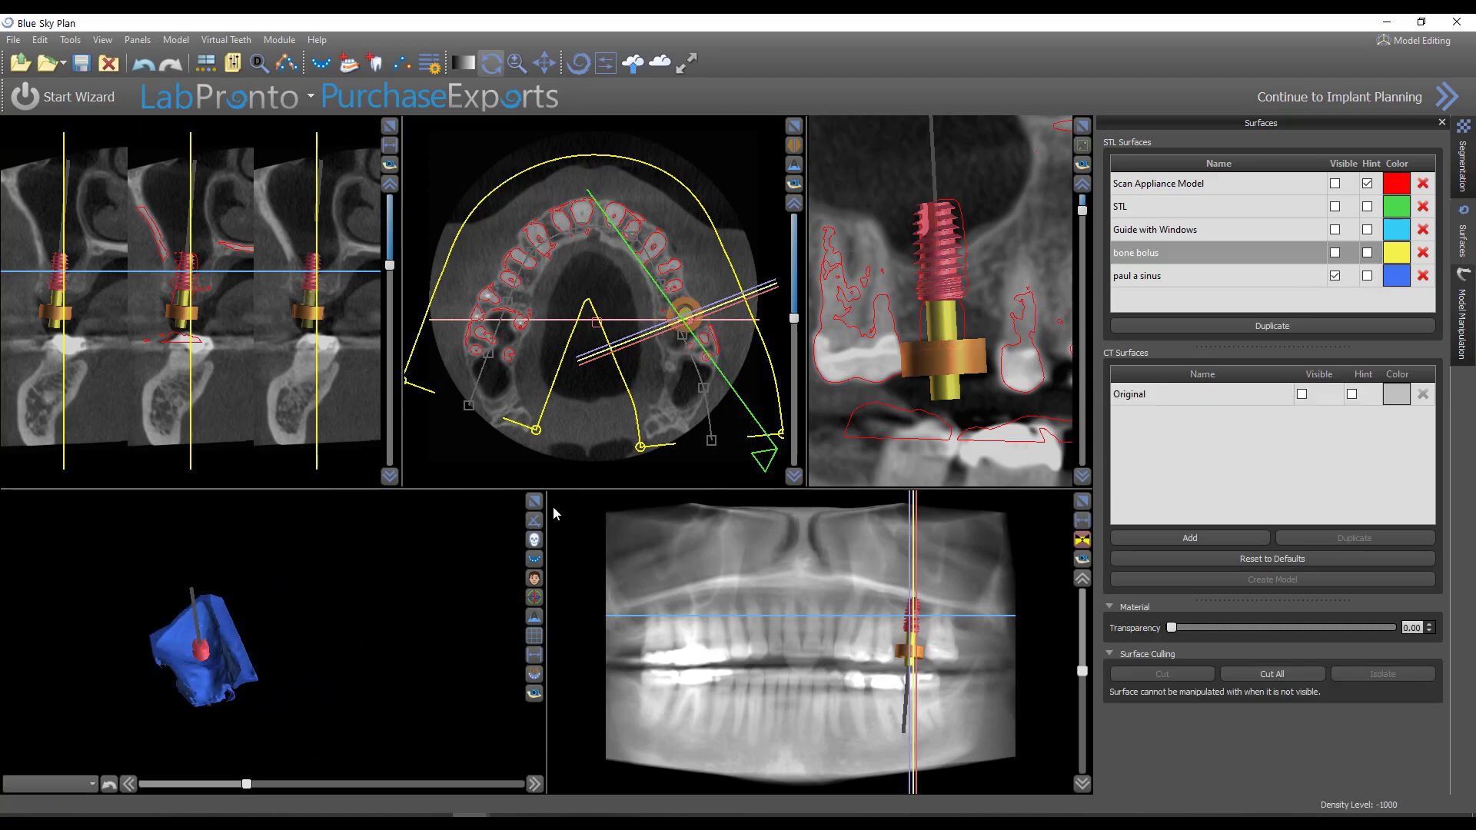
click(534, 501)
drag(713, 483, 495, 788)
mouse_move(470, 815)
click(398, 764)
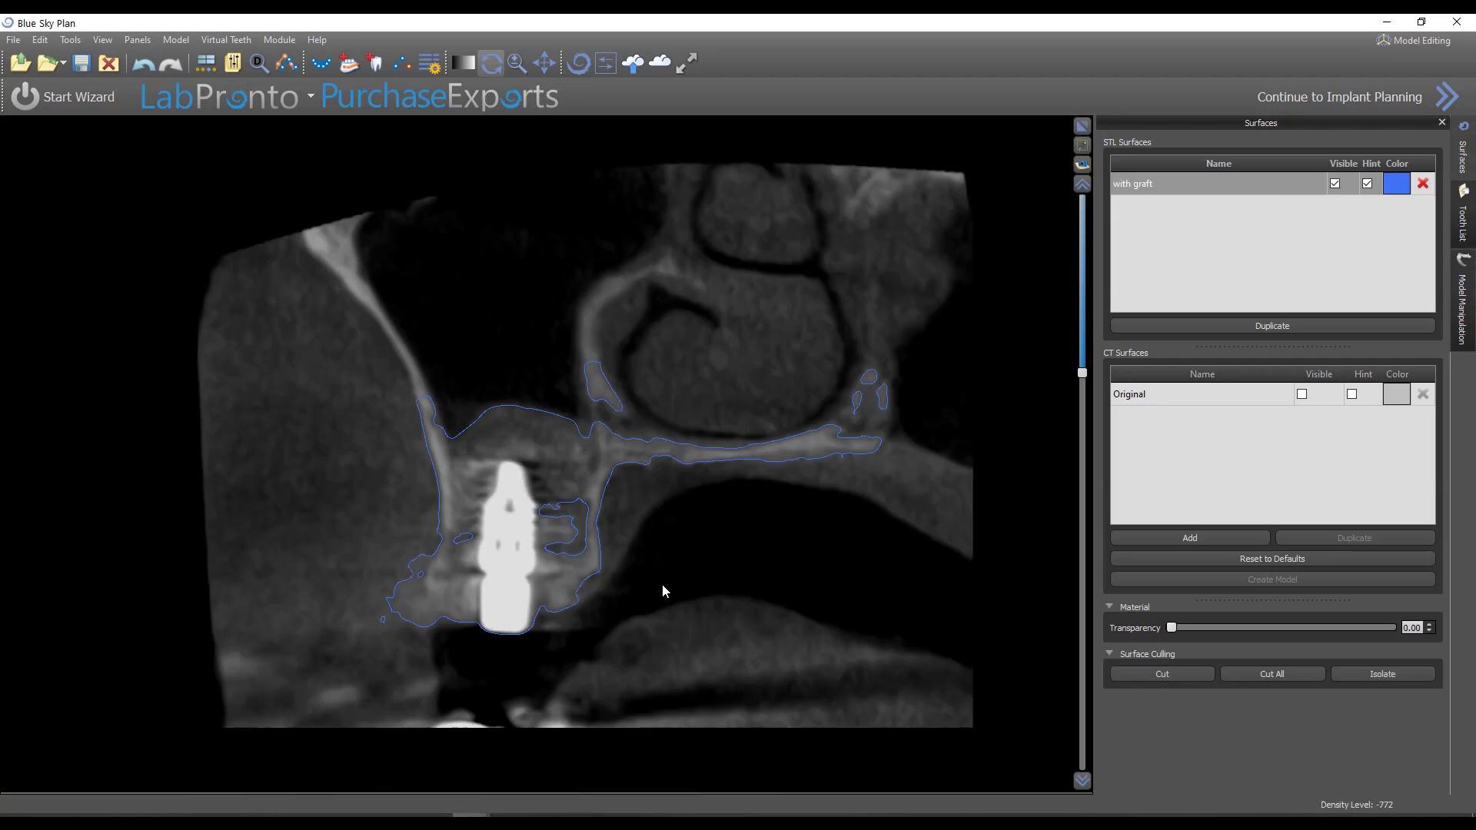
scroll(692, 538, up, 10)
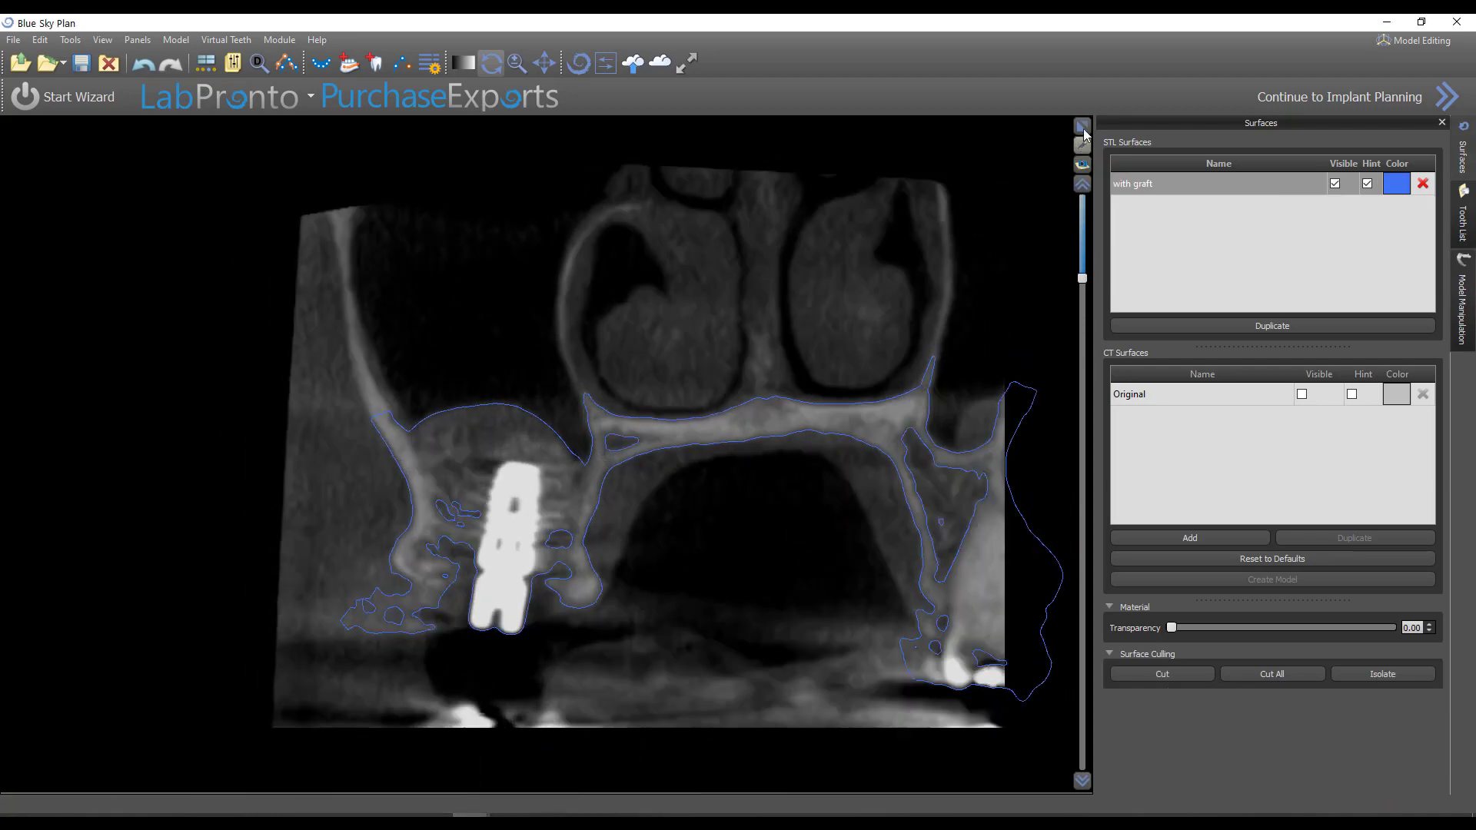
click(1387, 22)
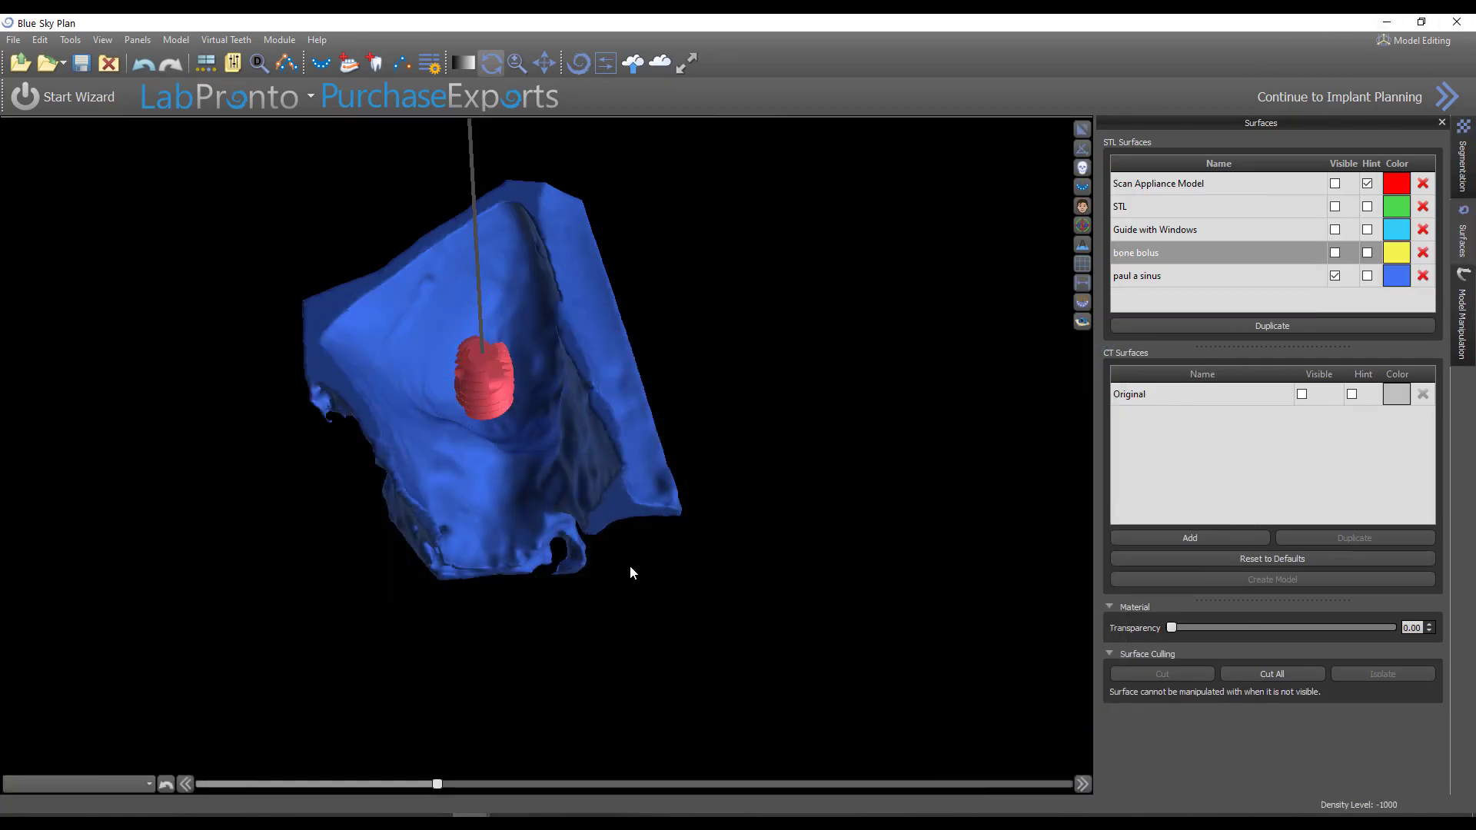
Step: Show the yellow bone bolus inside the sinus again and outline it on the CT slices
drag(617, 580, 435, 691)
drag(756, 617, 1061, 462)
click(1335, 252)
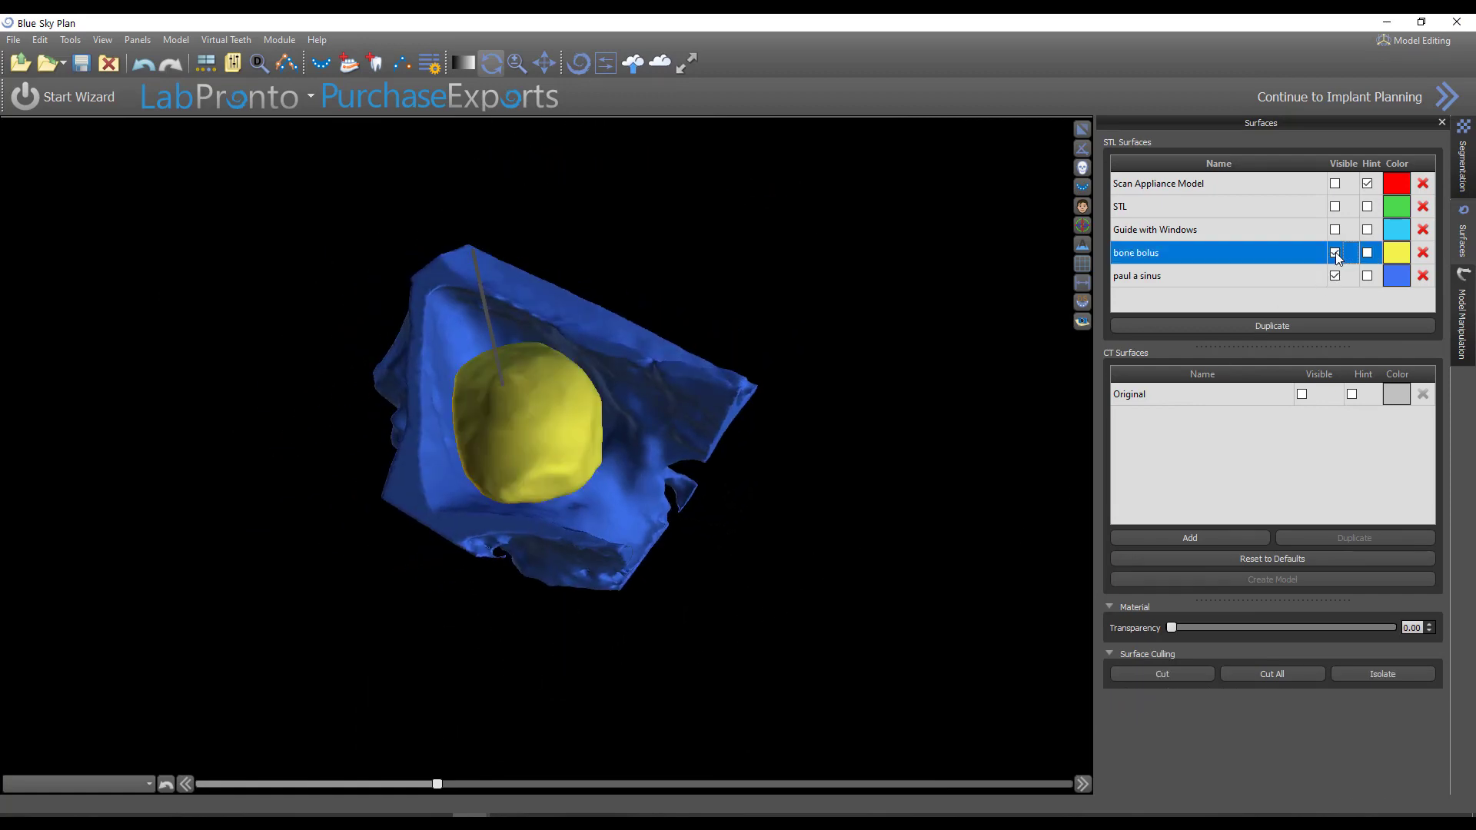
drag(658, 592, 631, 568)
click(1367, 254)
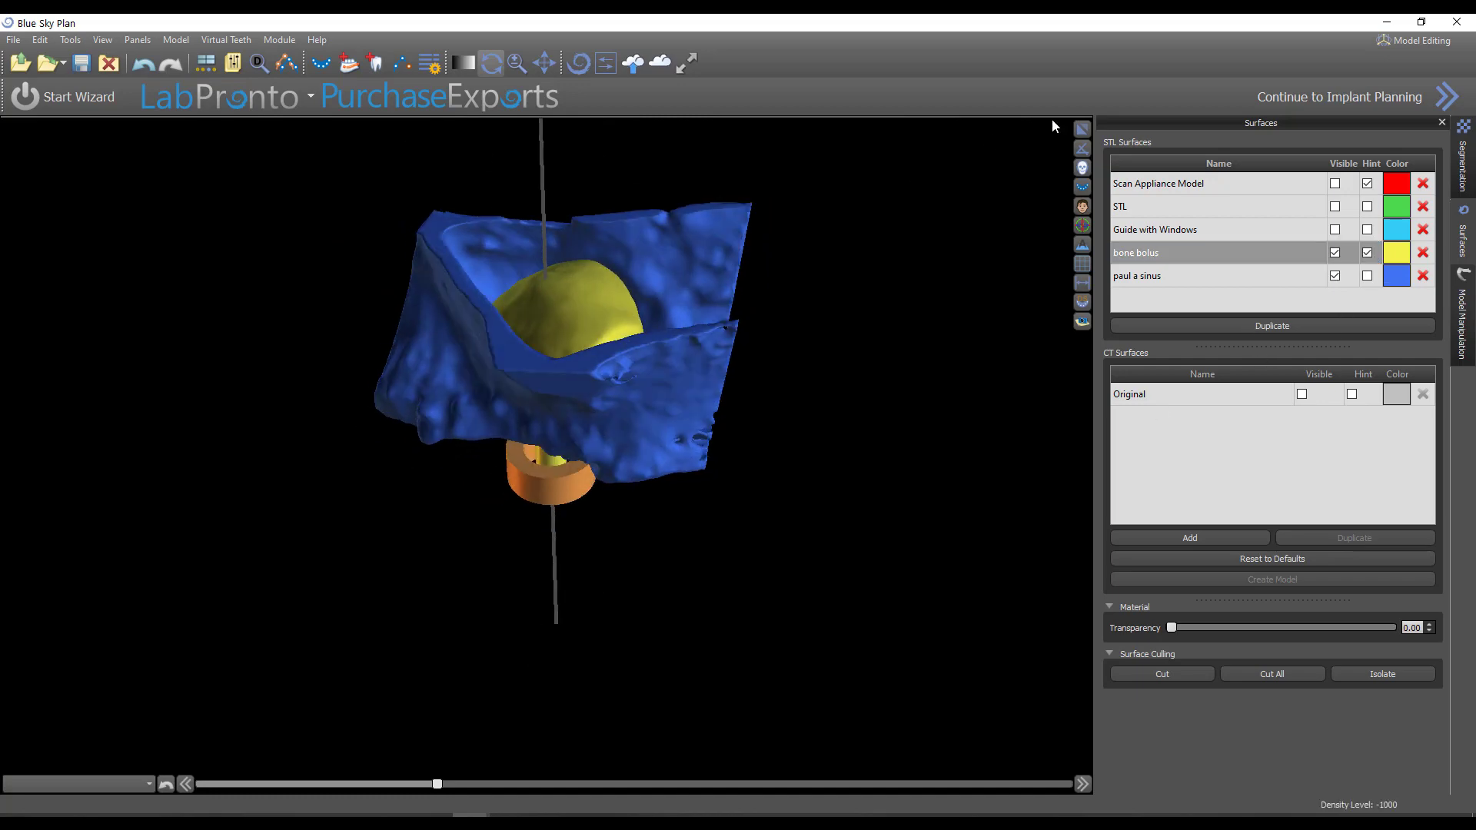
click(1082, 129)
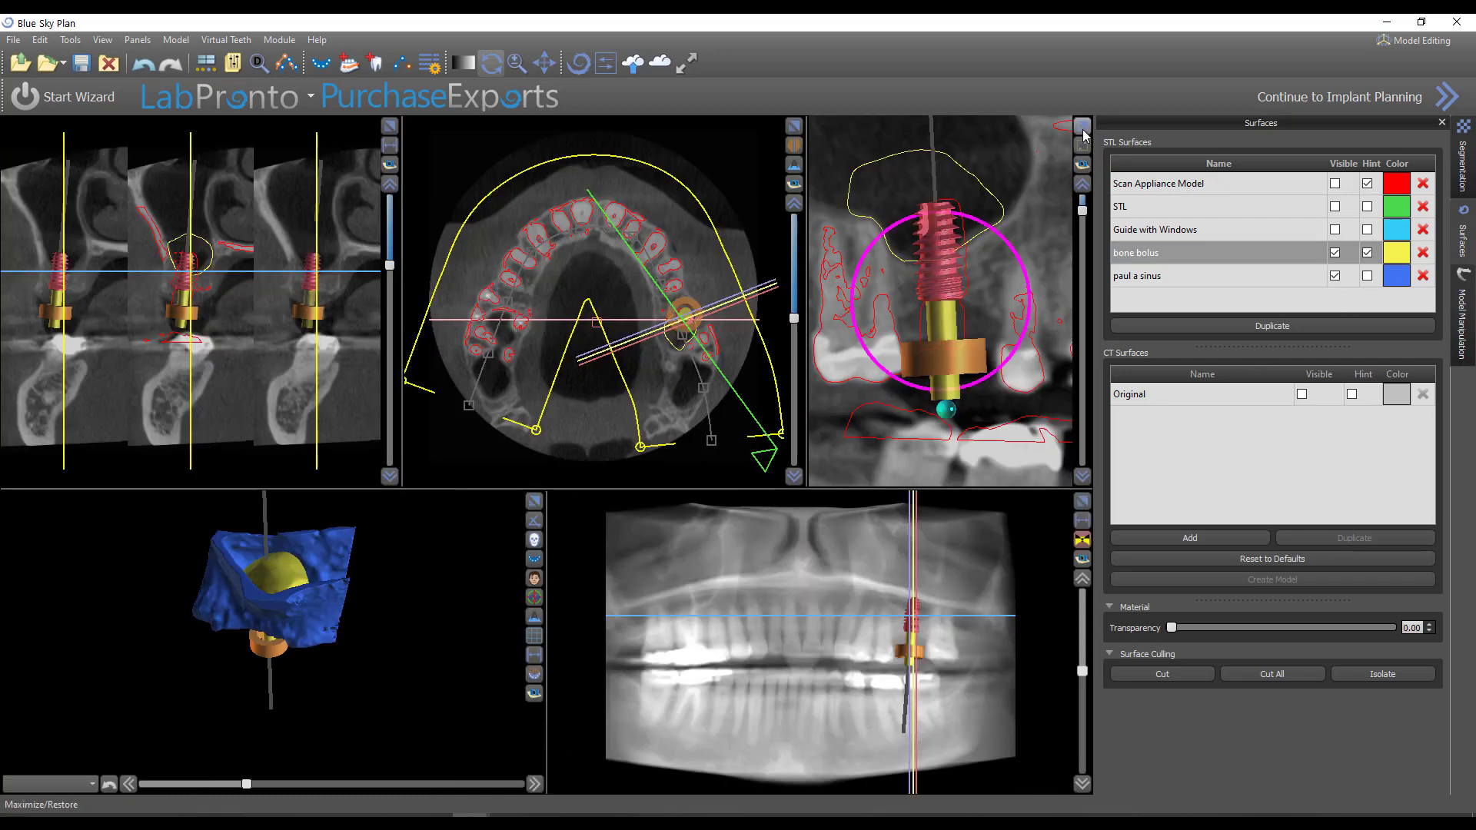
Step: Maximize the cross-sectional CT view and page down then back up through slices around the implant
click(1083, 145)
scroll(796, 496, down, 5)
scroll(796, 495, down, 10)
scroll(799, 500, down, 8)
scroll(804, 501, down, 4)
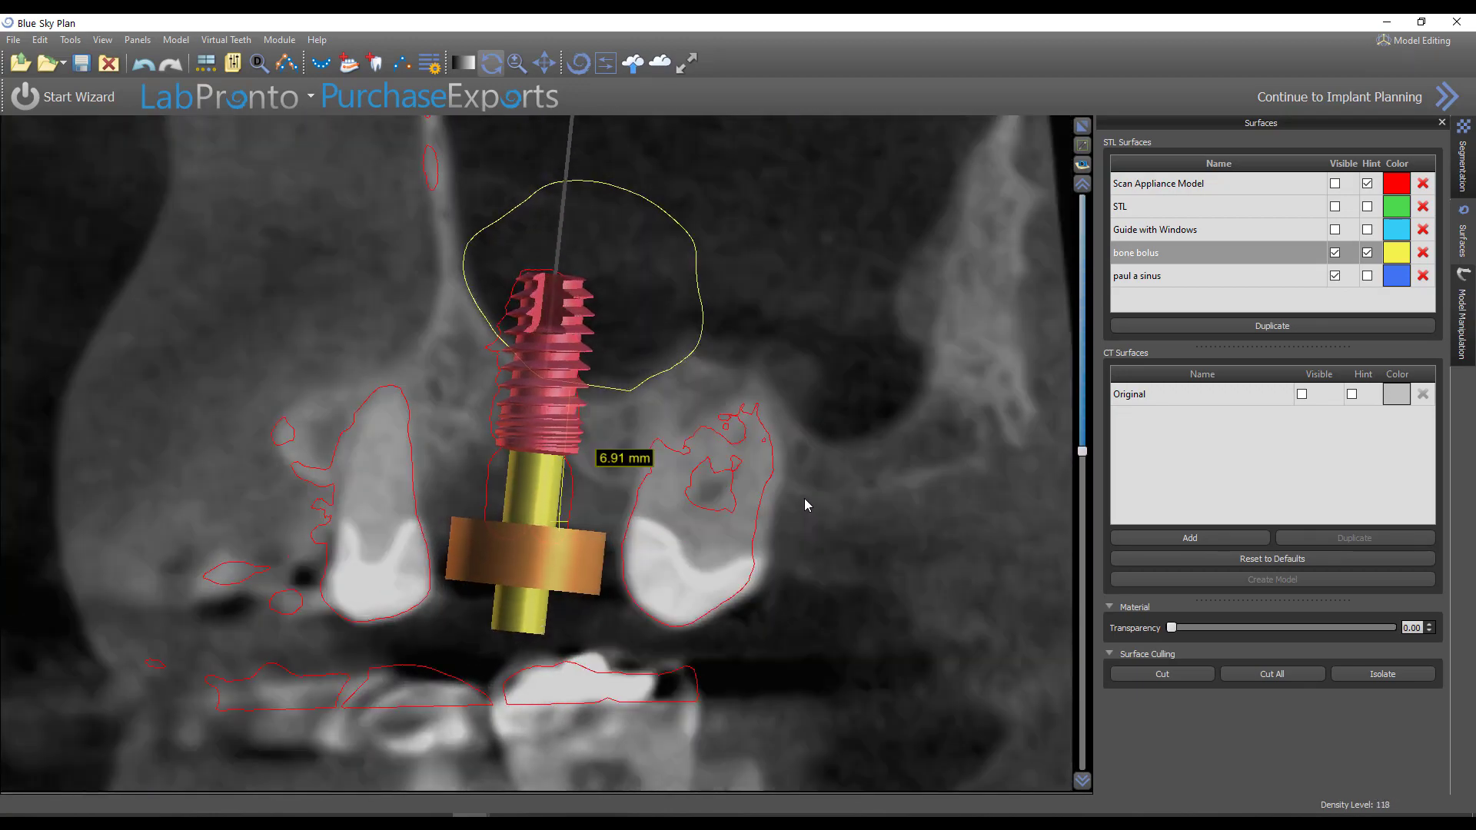
scroll(807, 461, down, 2)
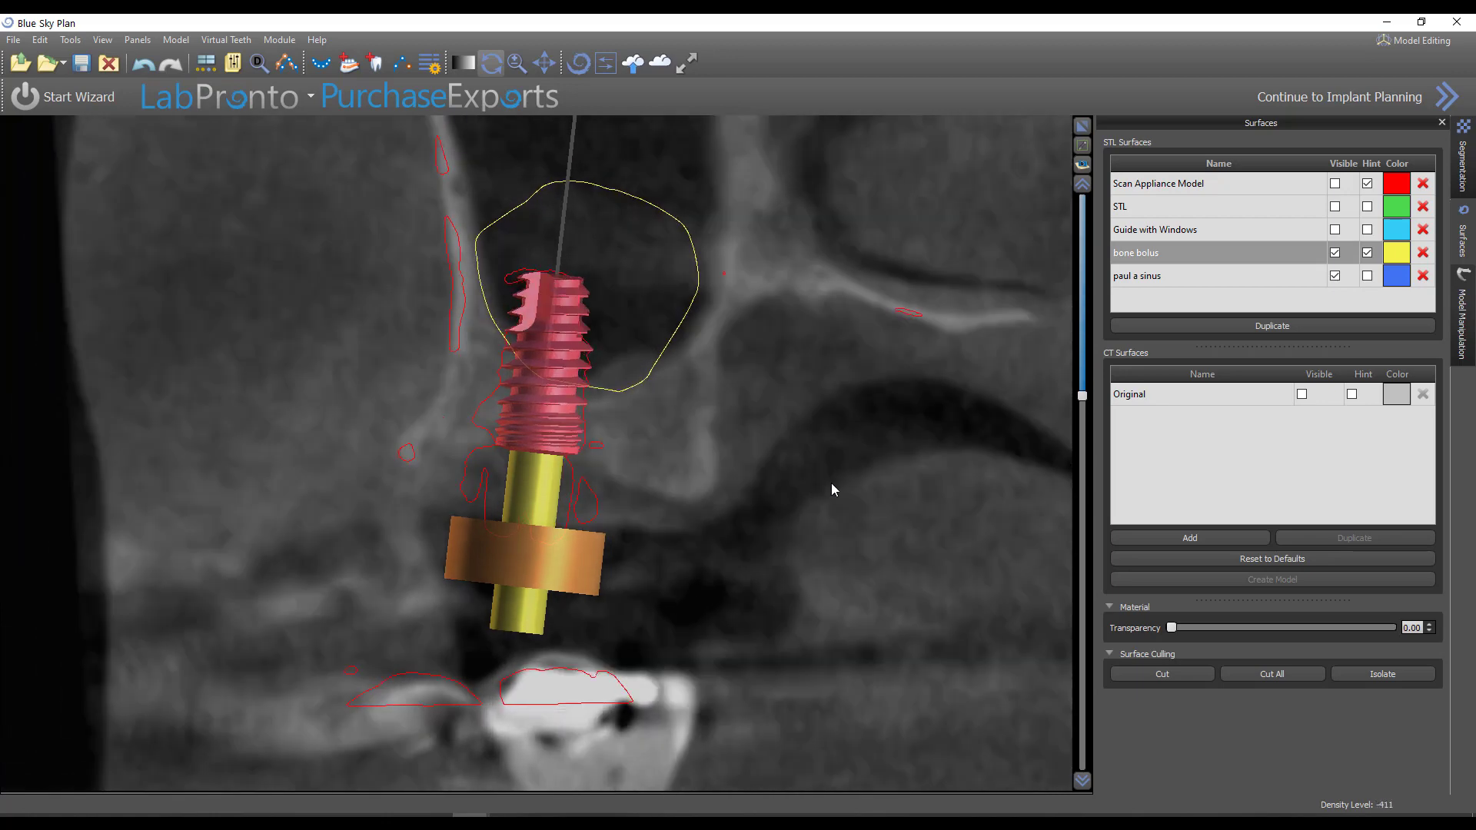
scroll(717, 384, down, 6)
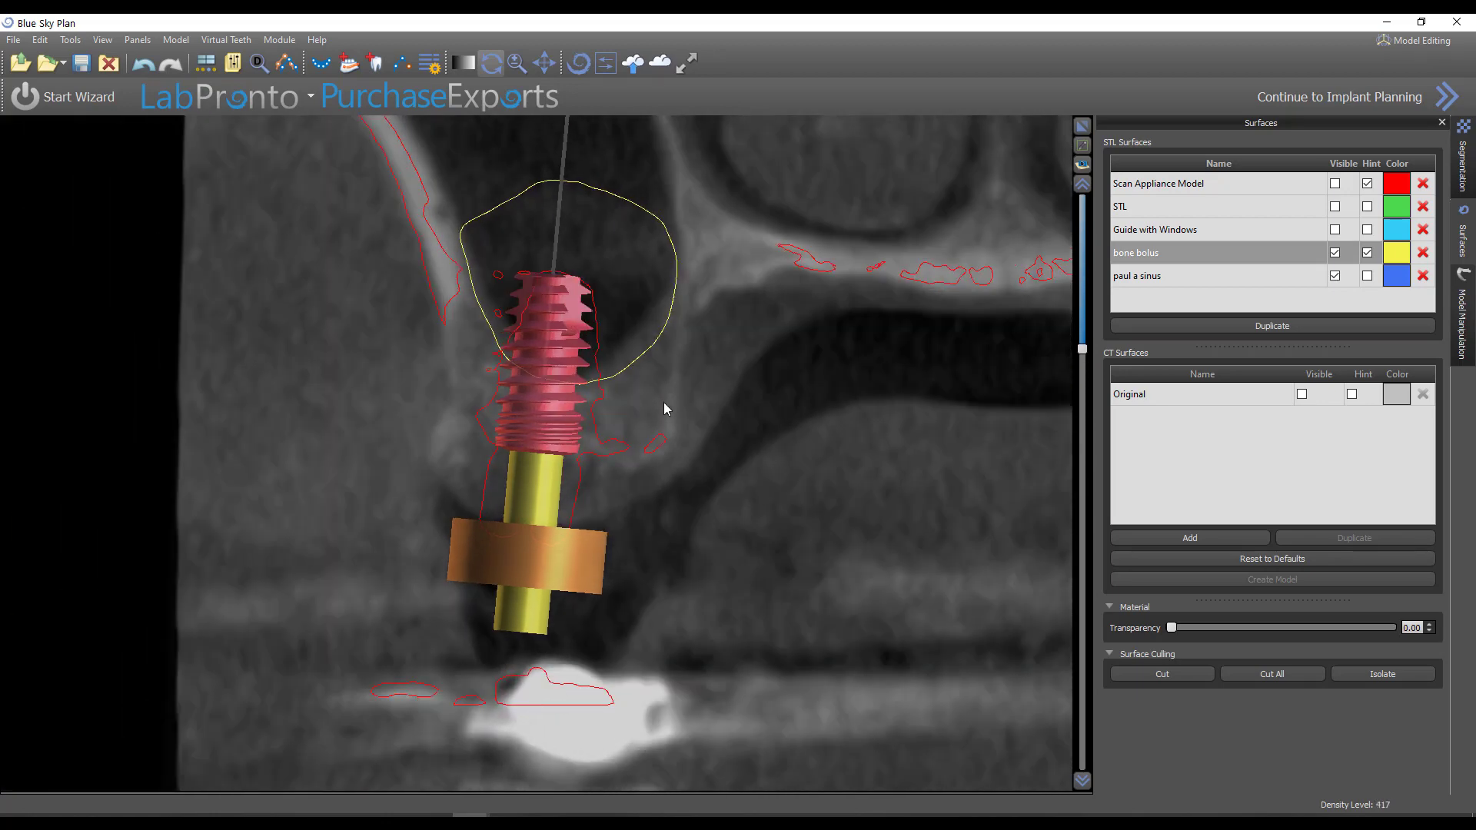
mouse_move(565, 395)
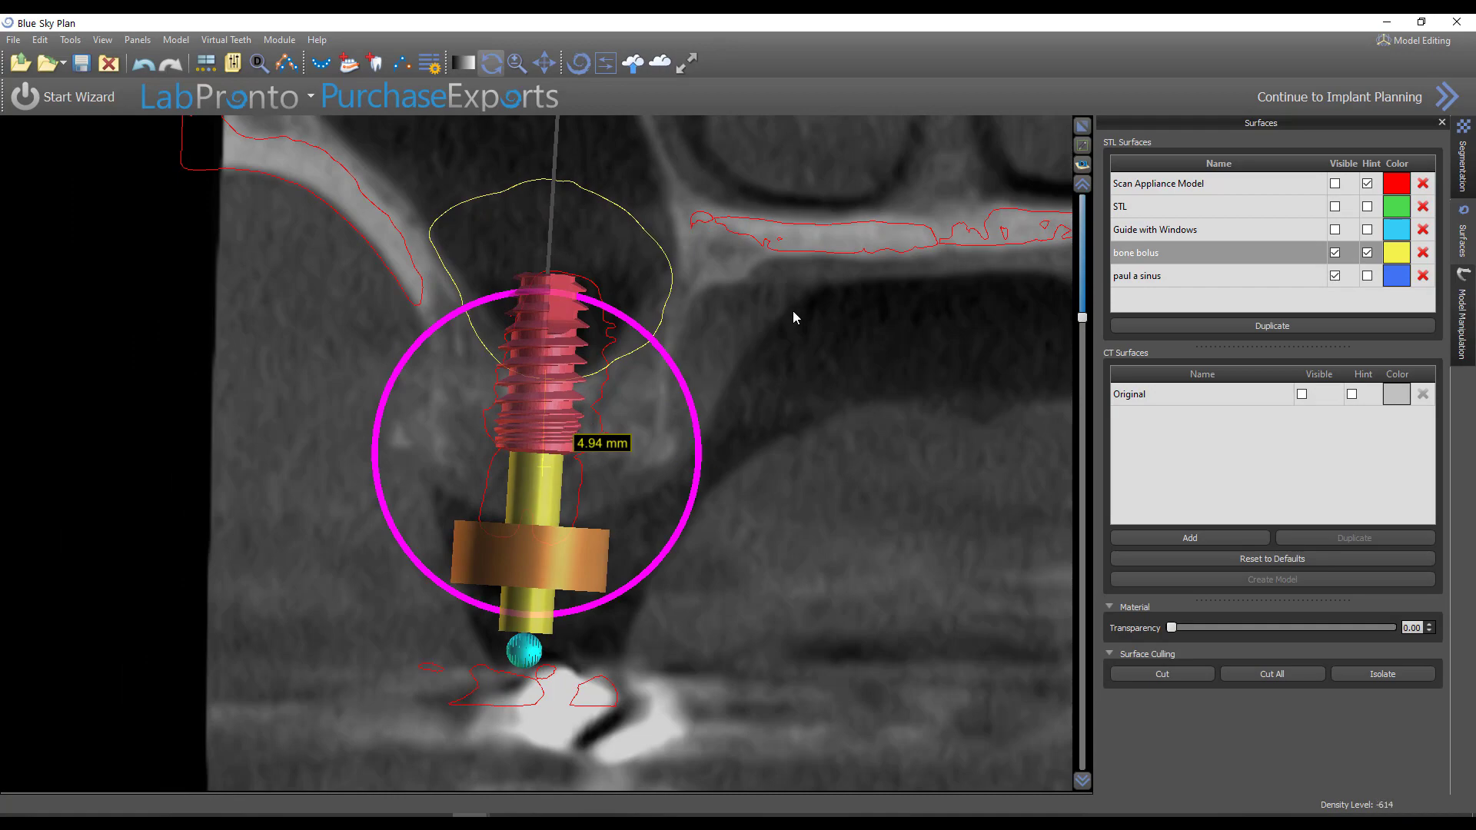
scroll(877, 350, up, 9)
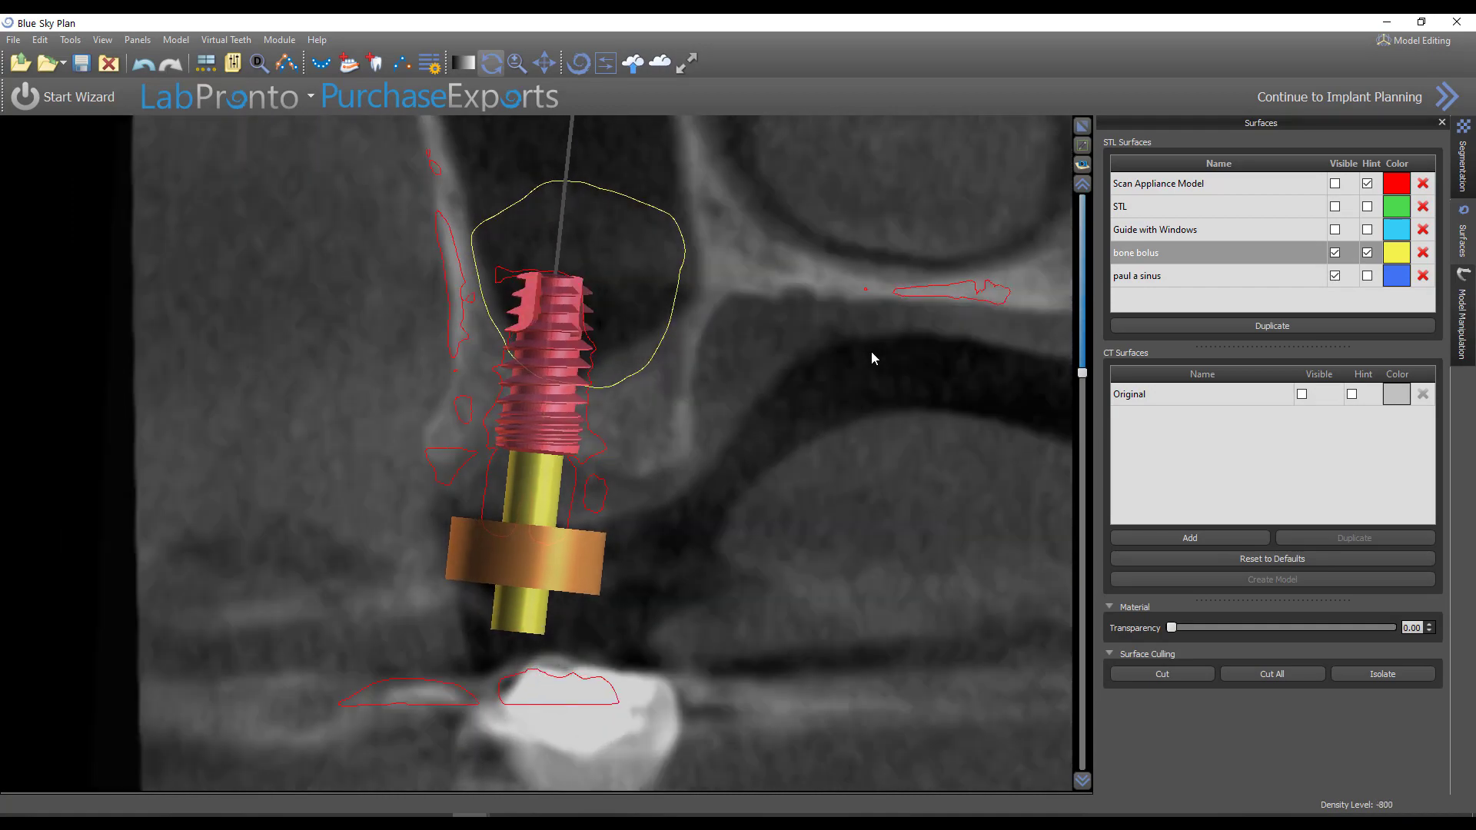
scroll(874, 349, up, 3)
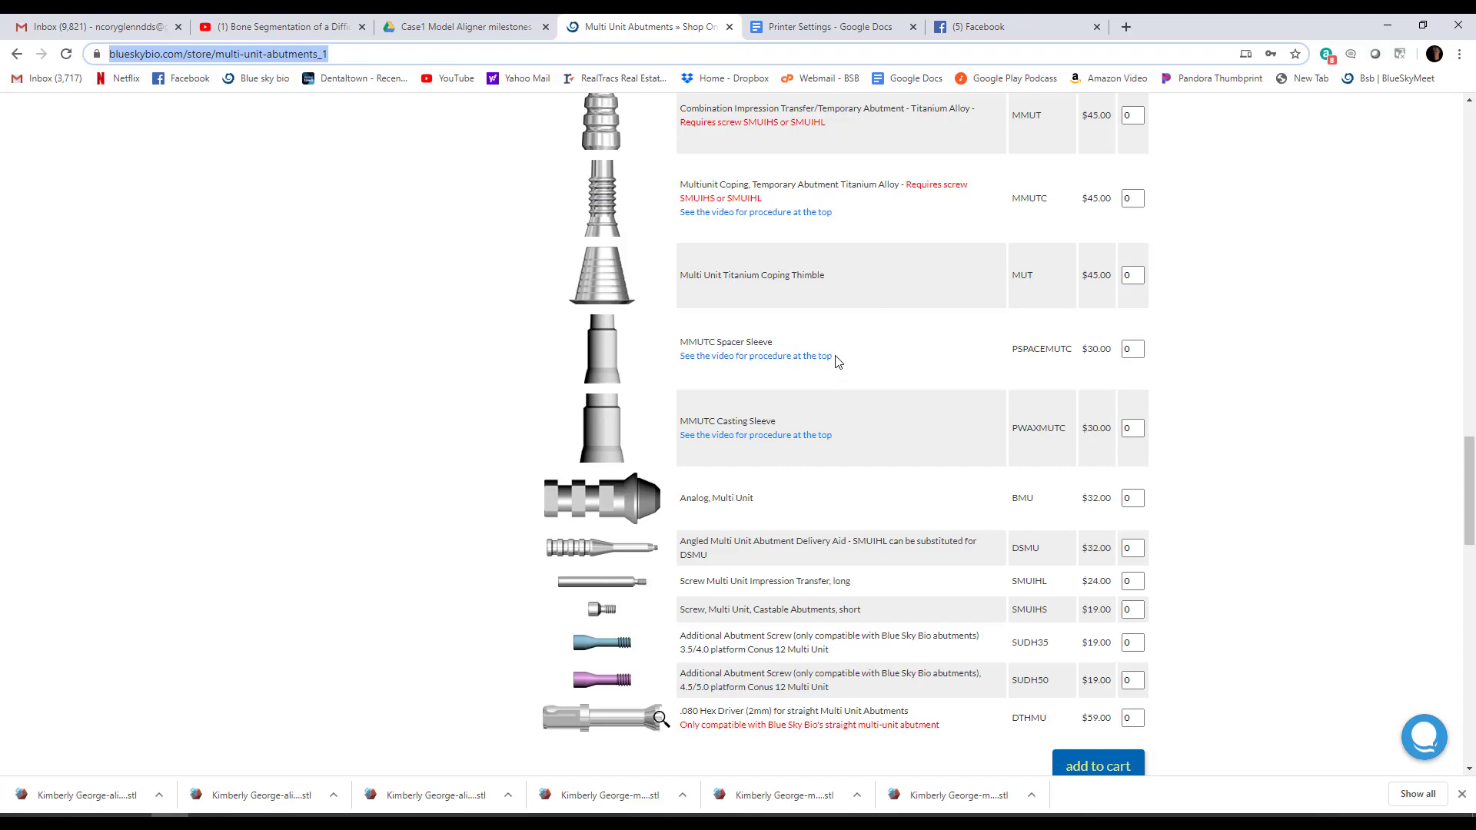
scroll(471, 187, up, 20)
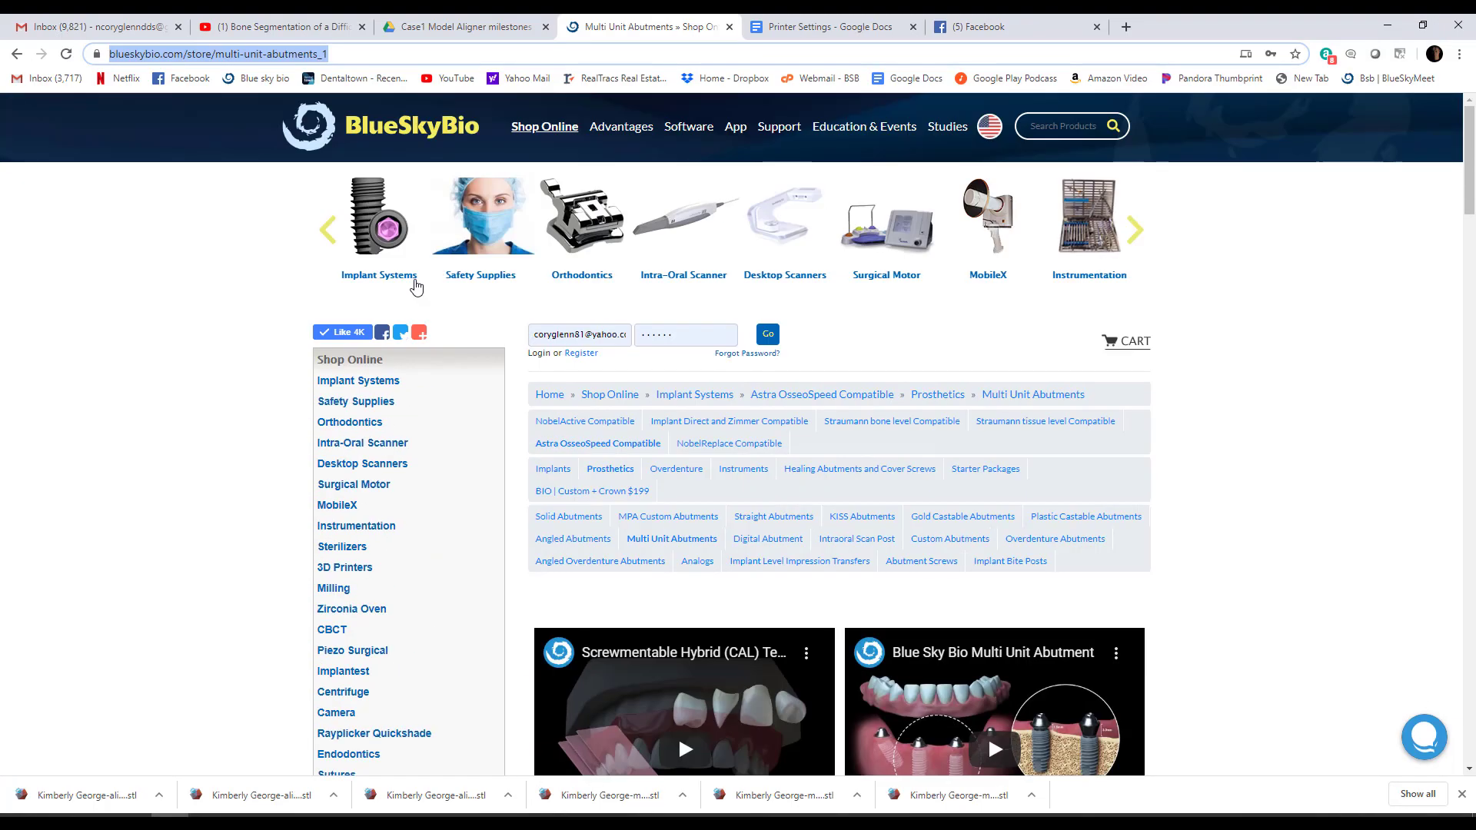
Step: Open the Guided Sinus Lift Kit page via Shop Online > Instrumentation and scroll to its image and video
click(555, 129)
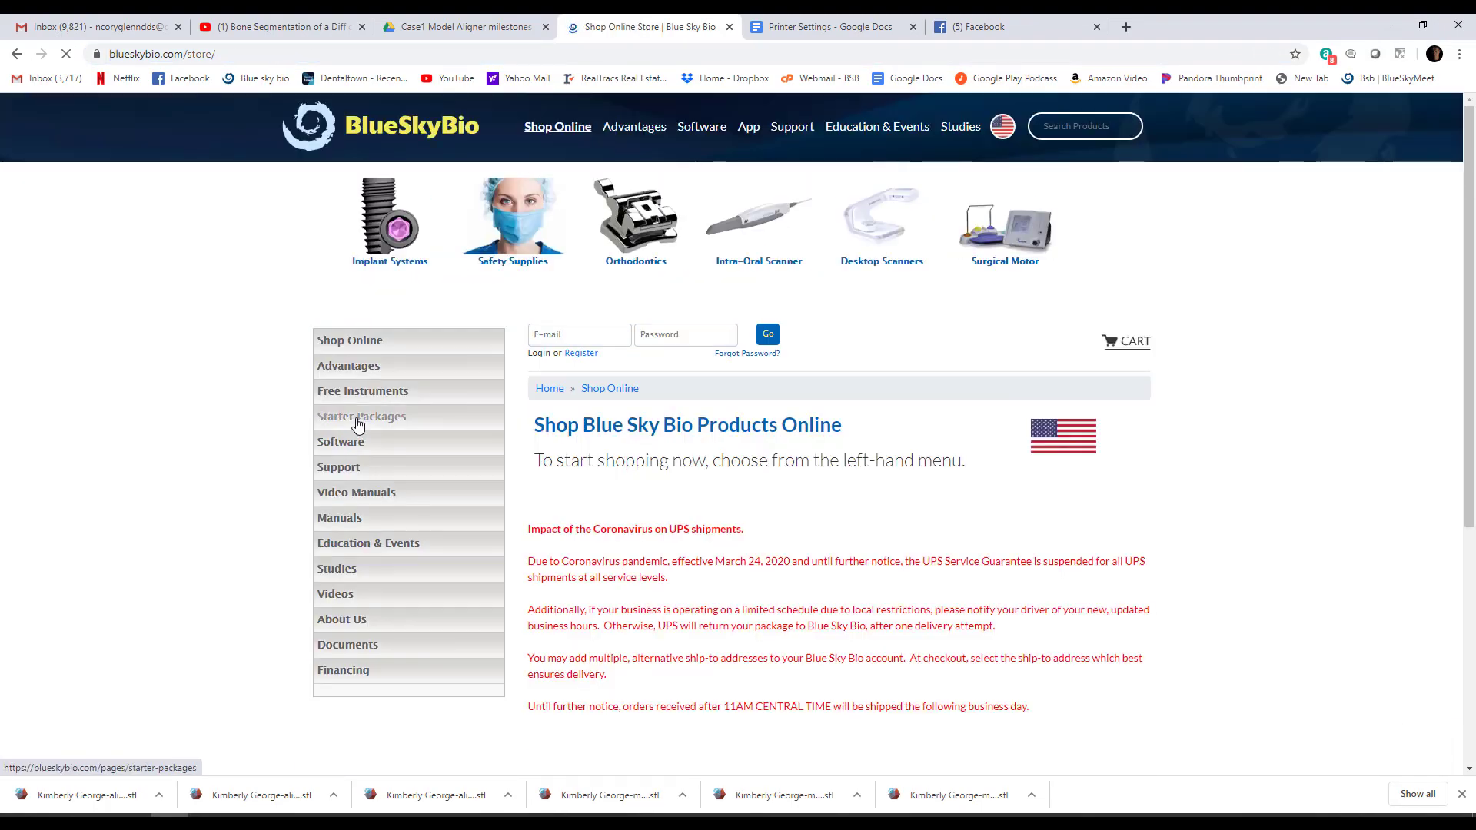
click(356, 525)
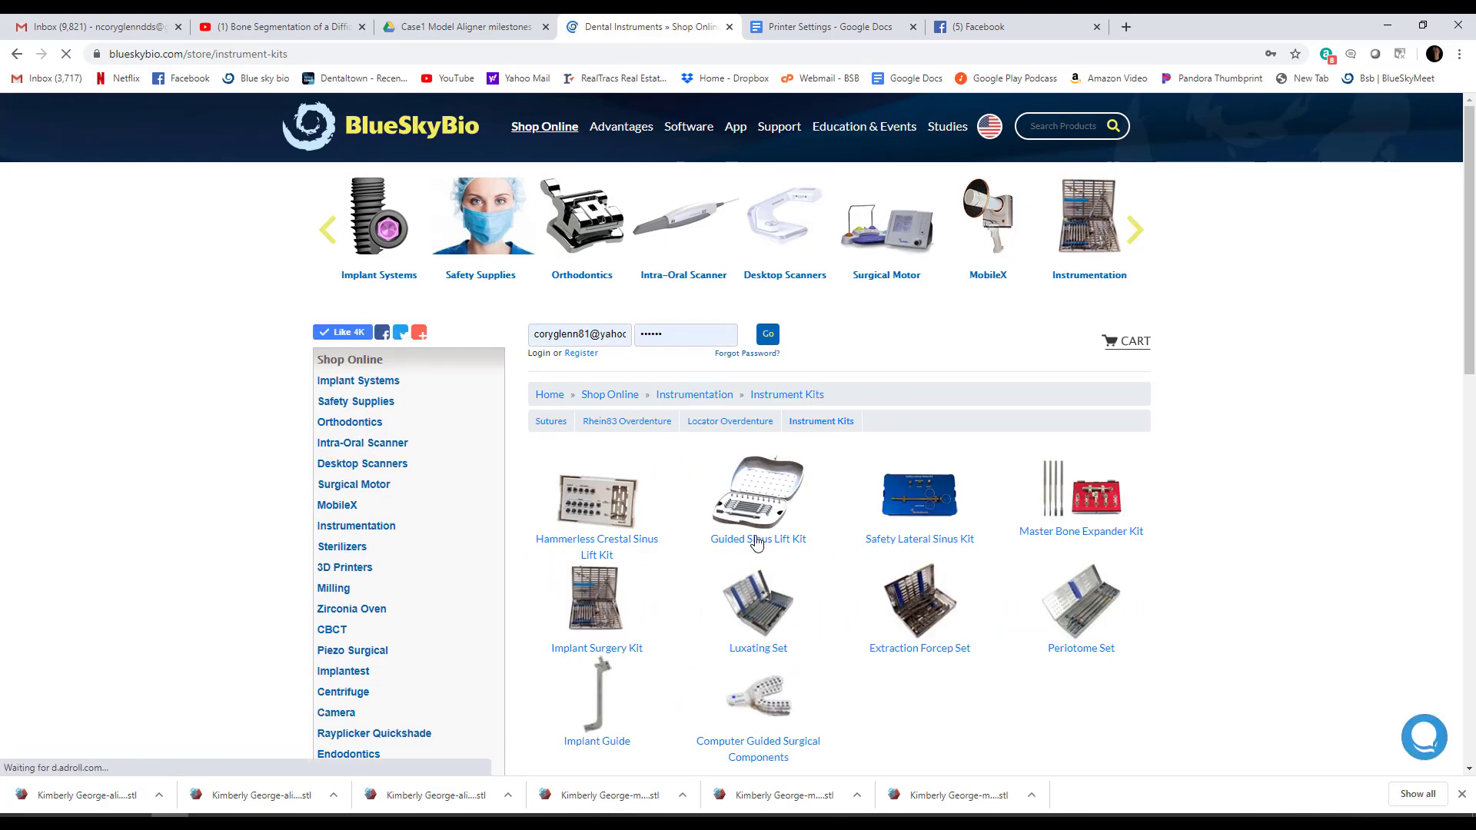
click(768, 492)
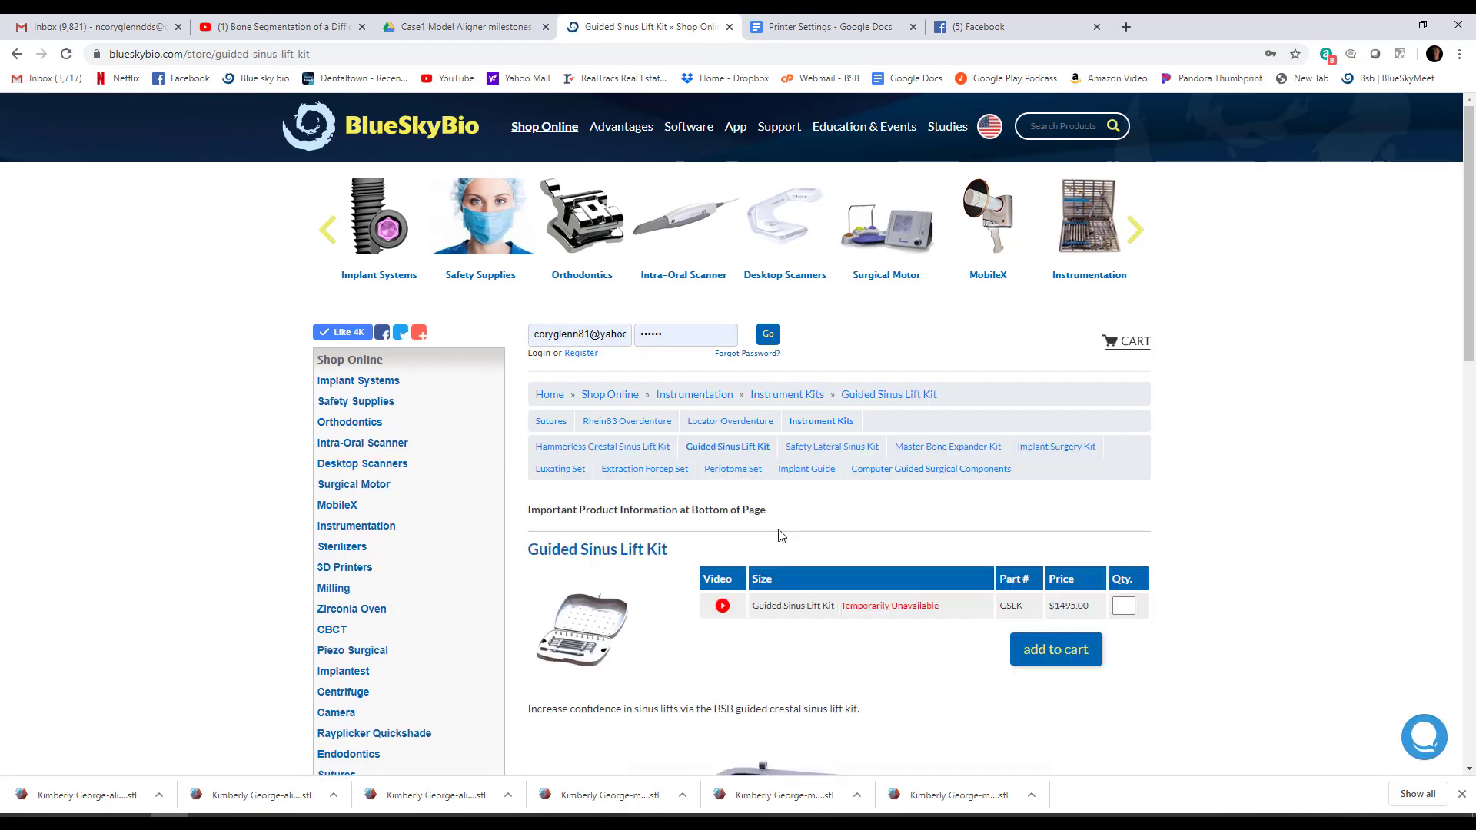
scroll(780, 492, down, 8)
scroll(776, 529, down, 1)
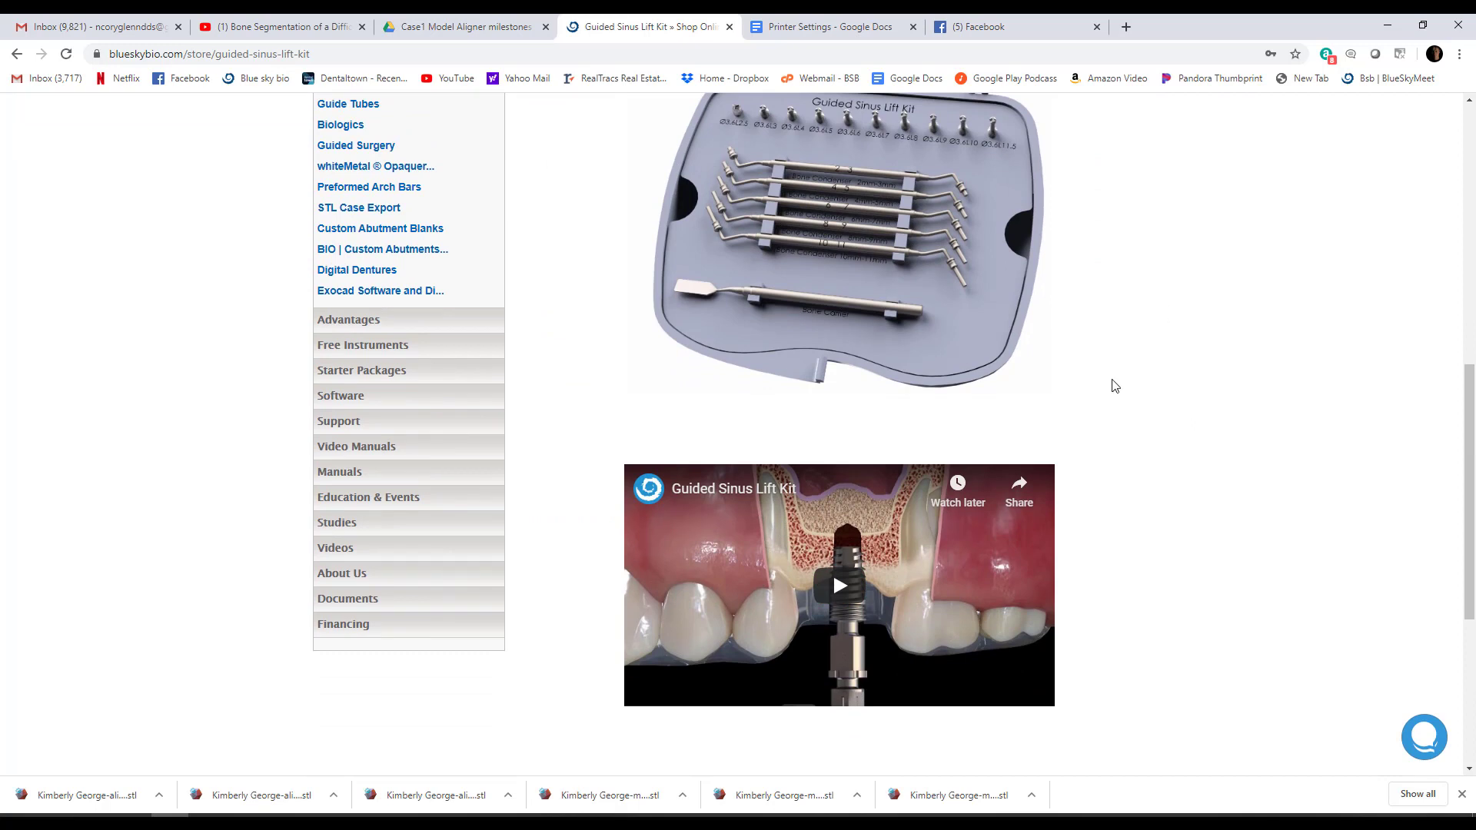
mouse_move(469, 820)
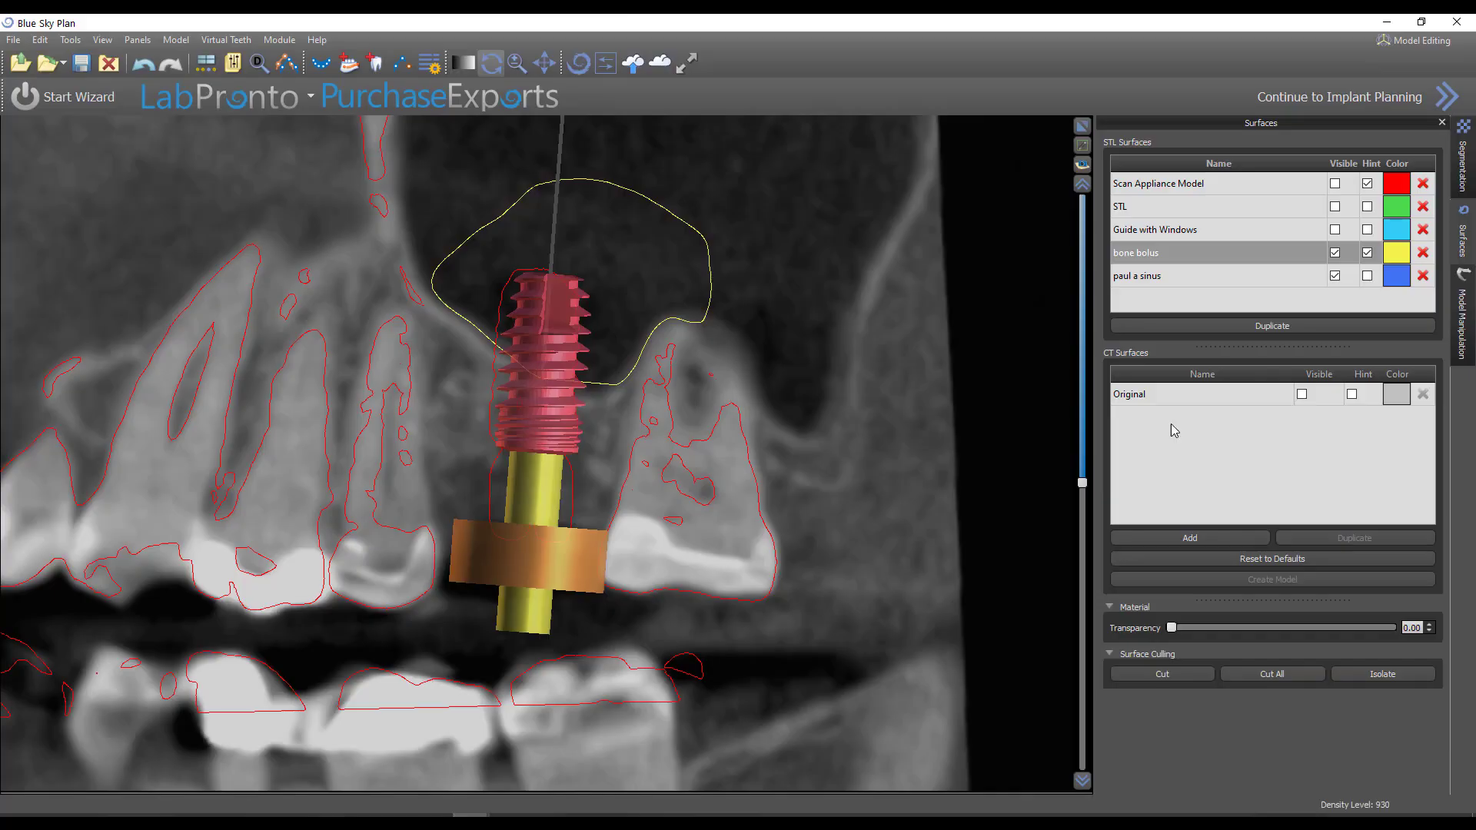
Step: In Implant Planning, set implant IH5010's drill kit to the Blue Sky Bio Fully Guided Surgical Kit
click(1376, 104)
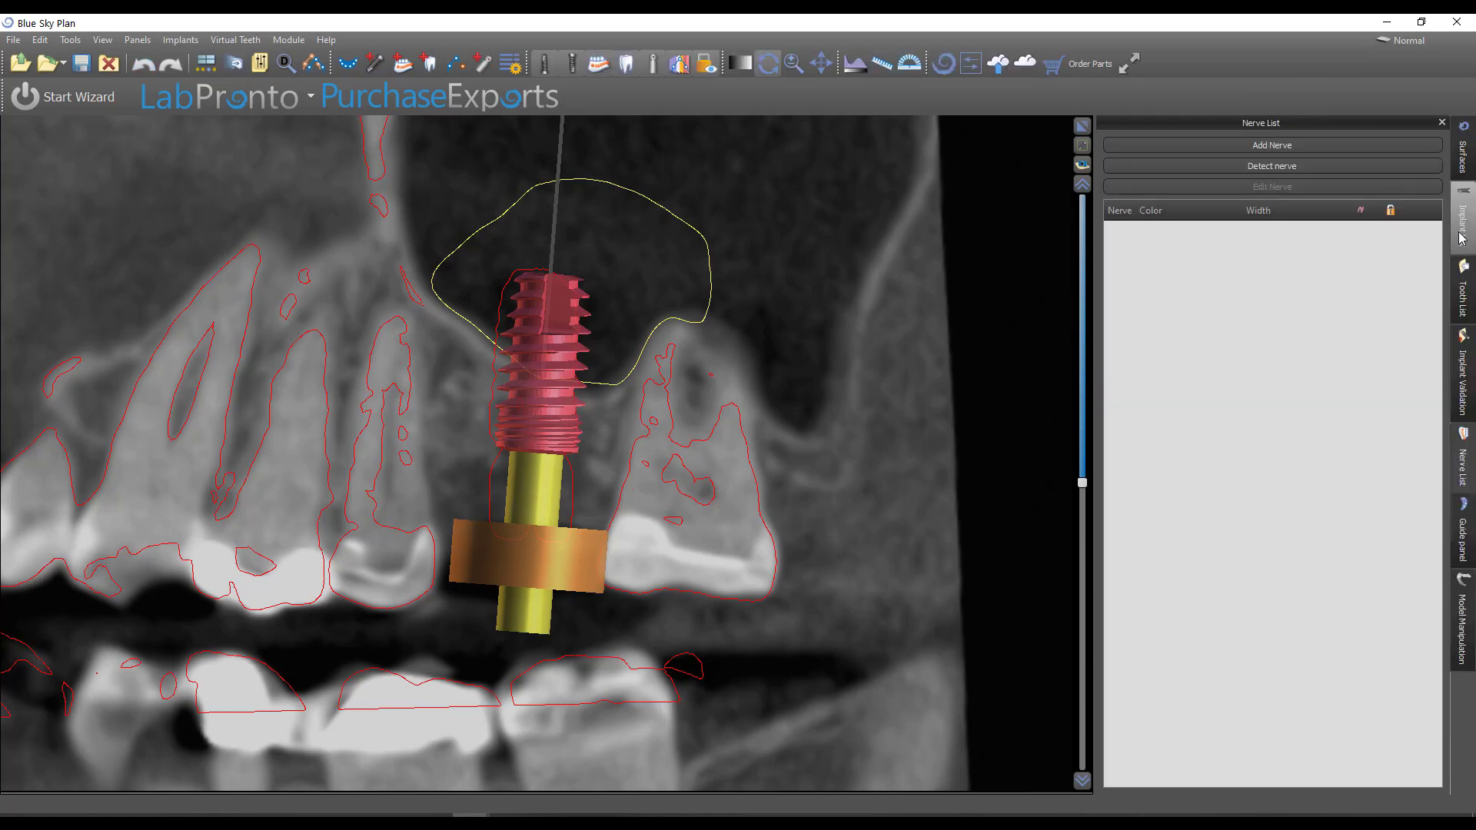
click(1462, 239)
click(1213, 163)
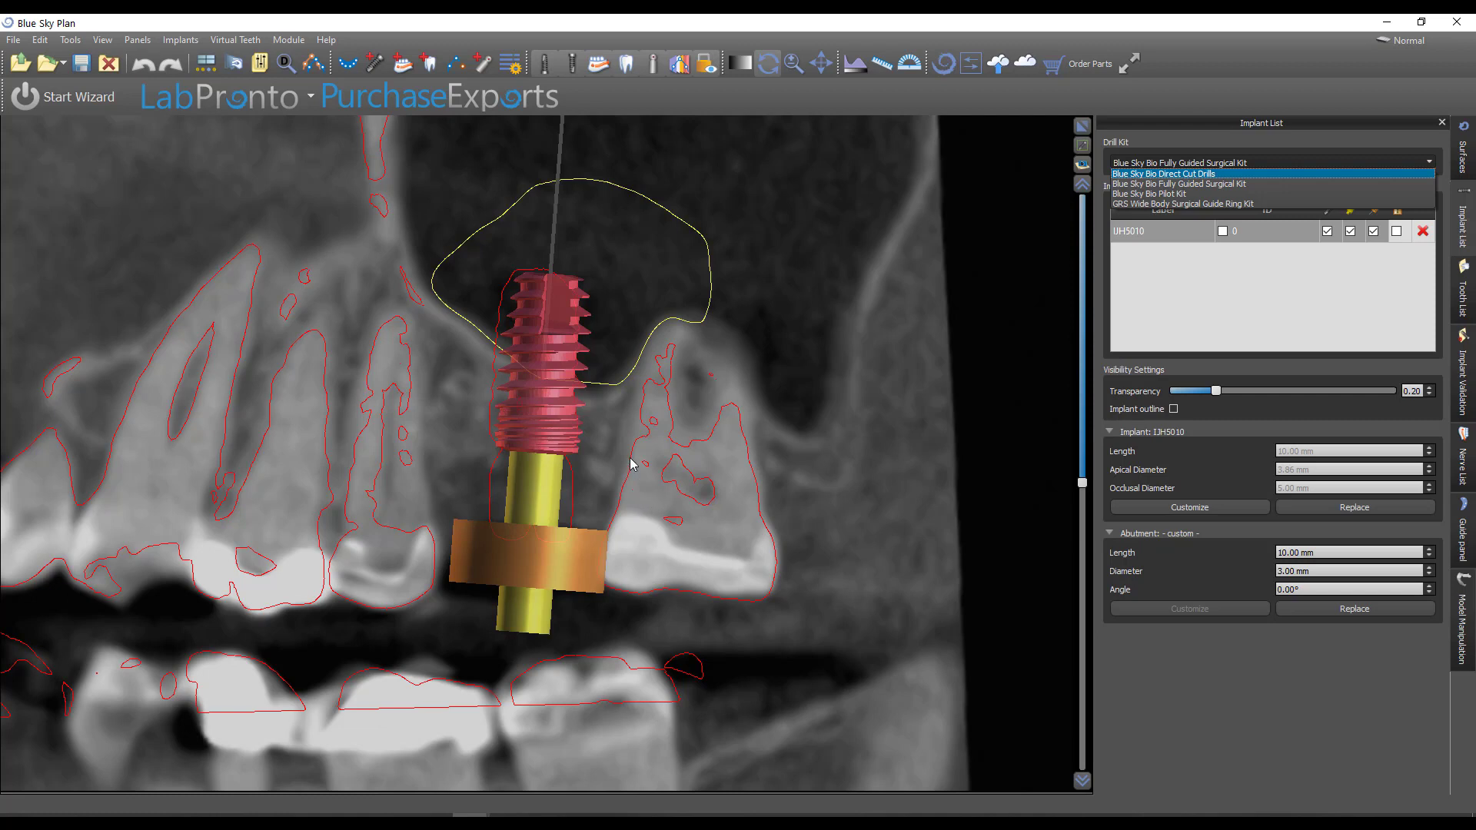
click(736, 393)
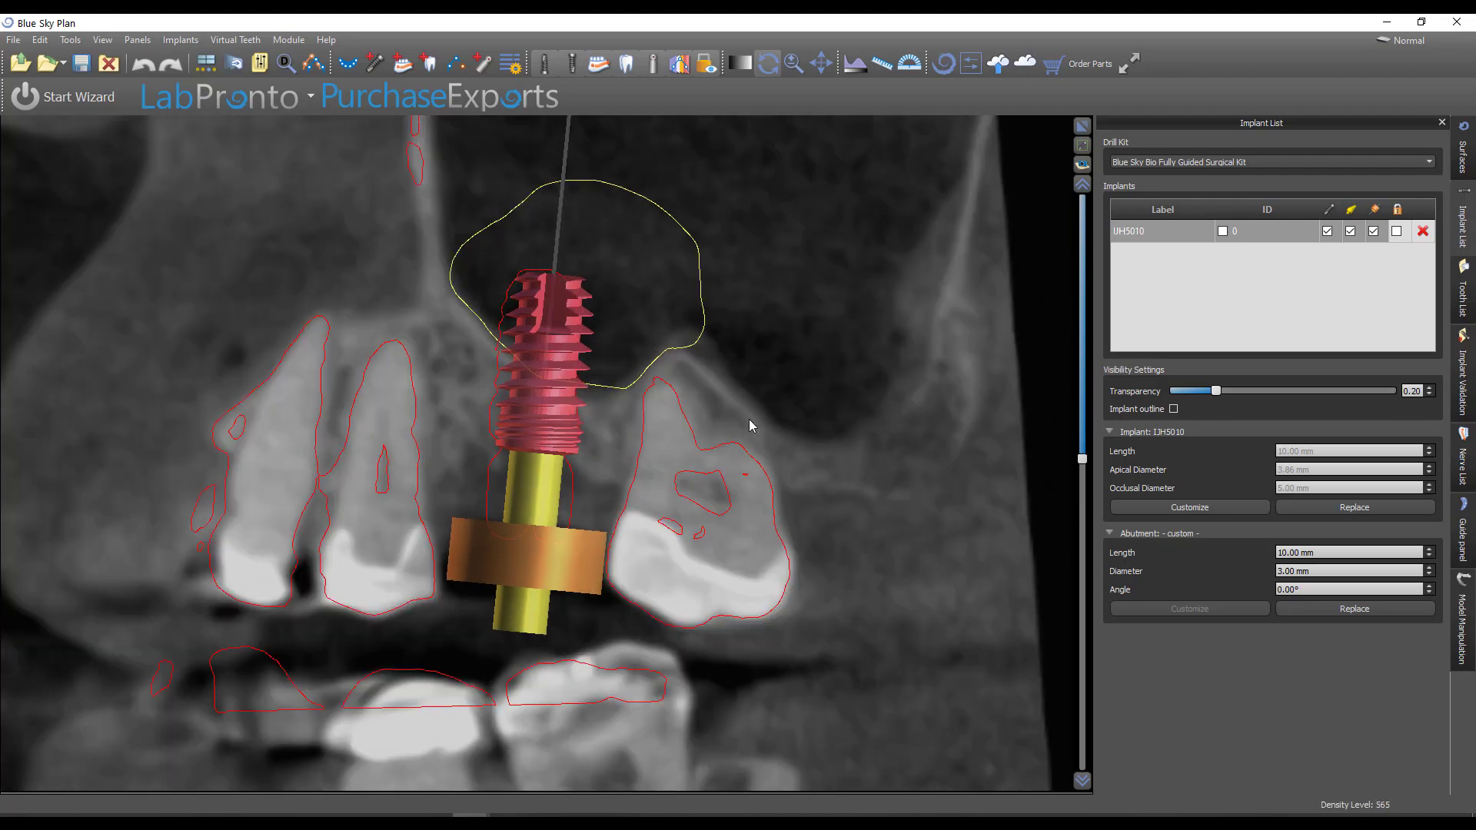